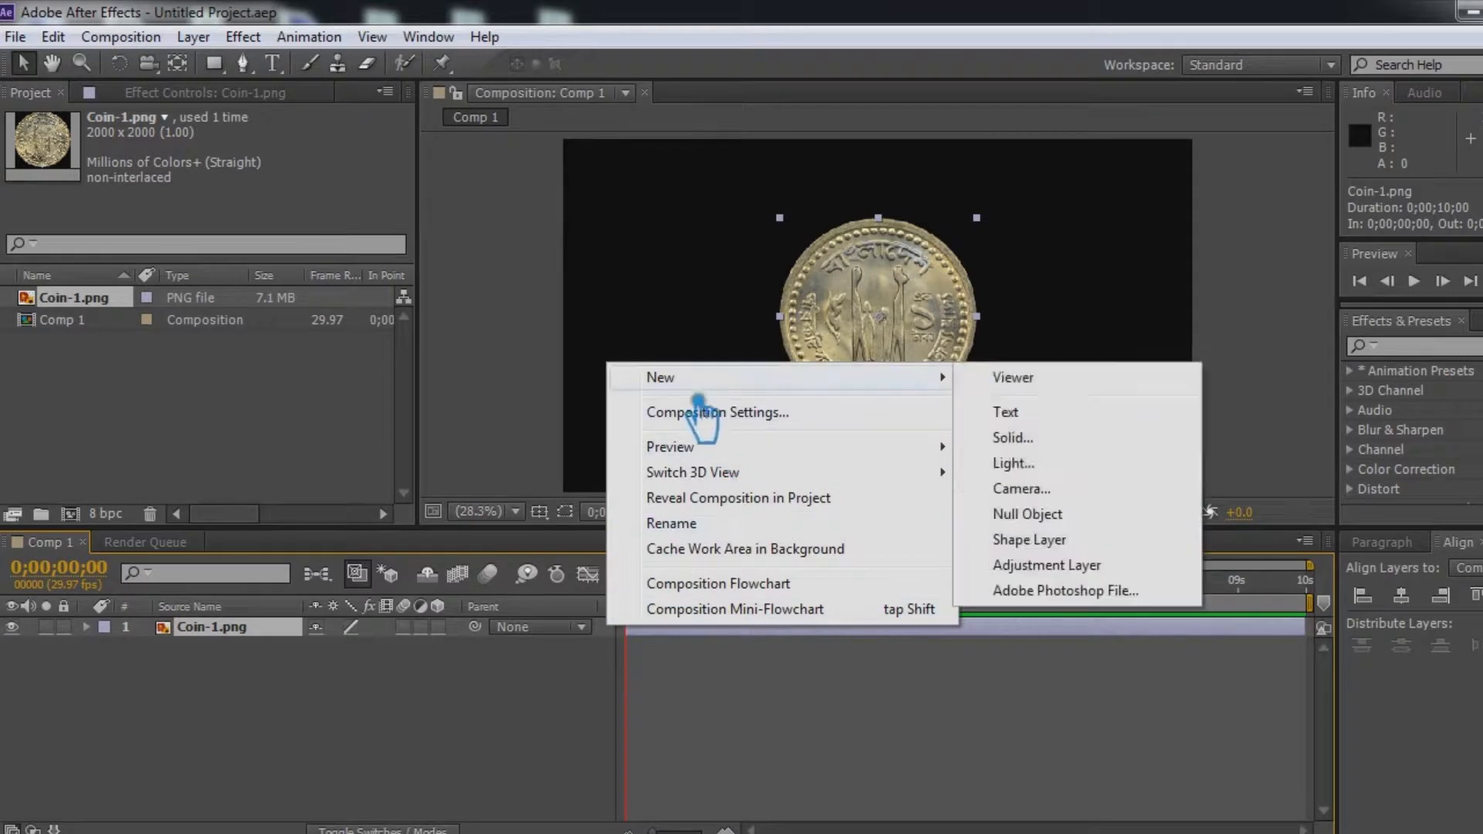
left_click(1078, 489)
left_click(1029, 679)
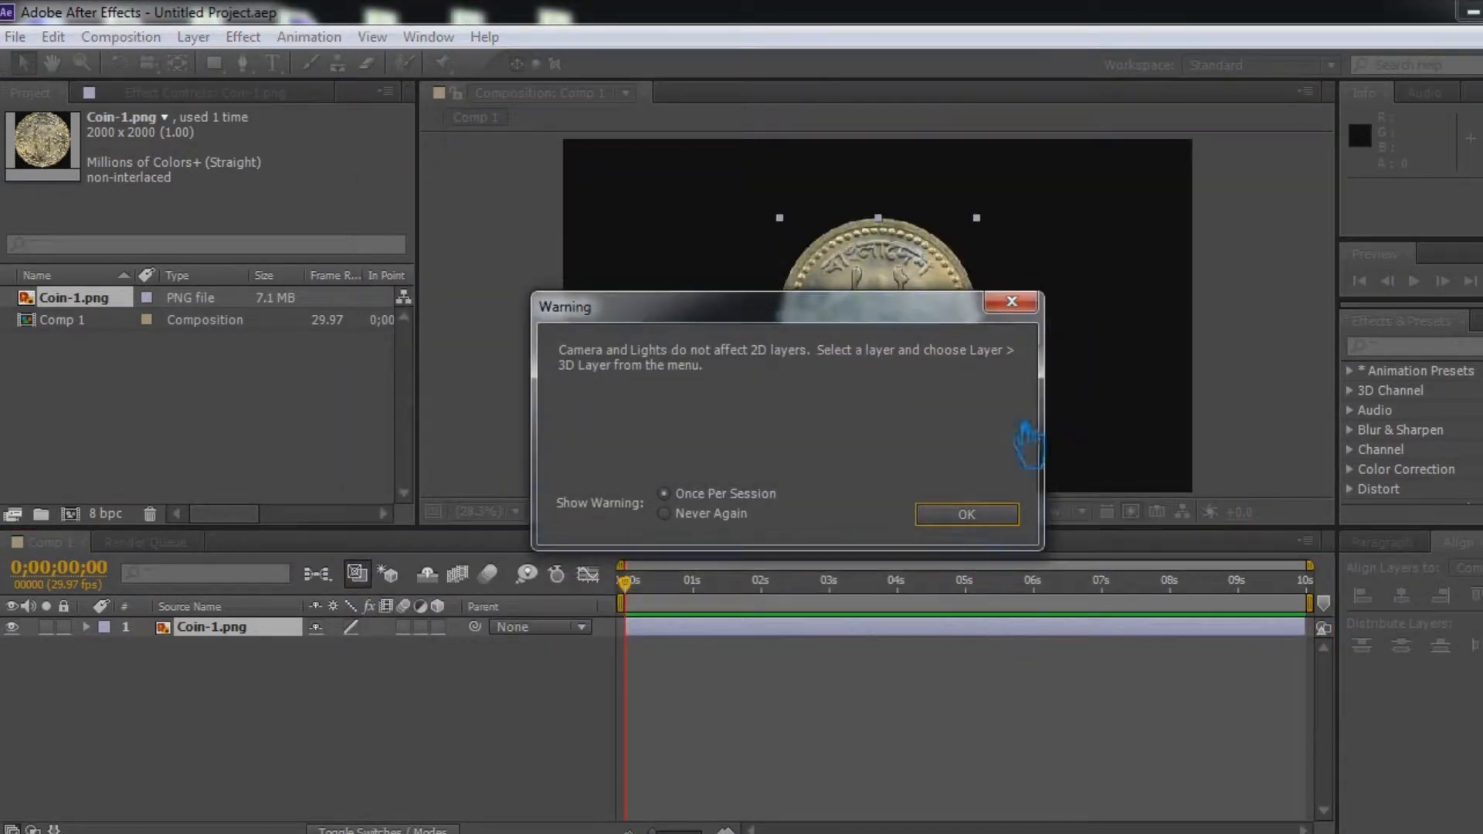
left_click(1007, 512)
key("ctrl+z")
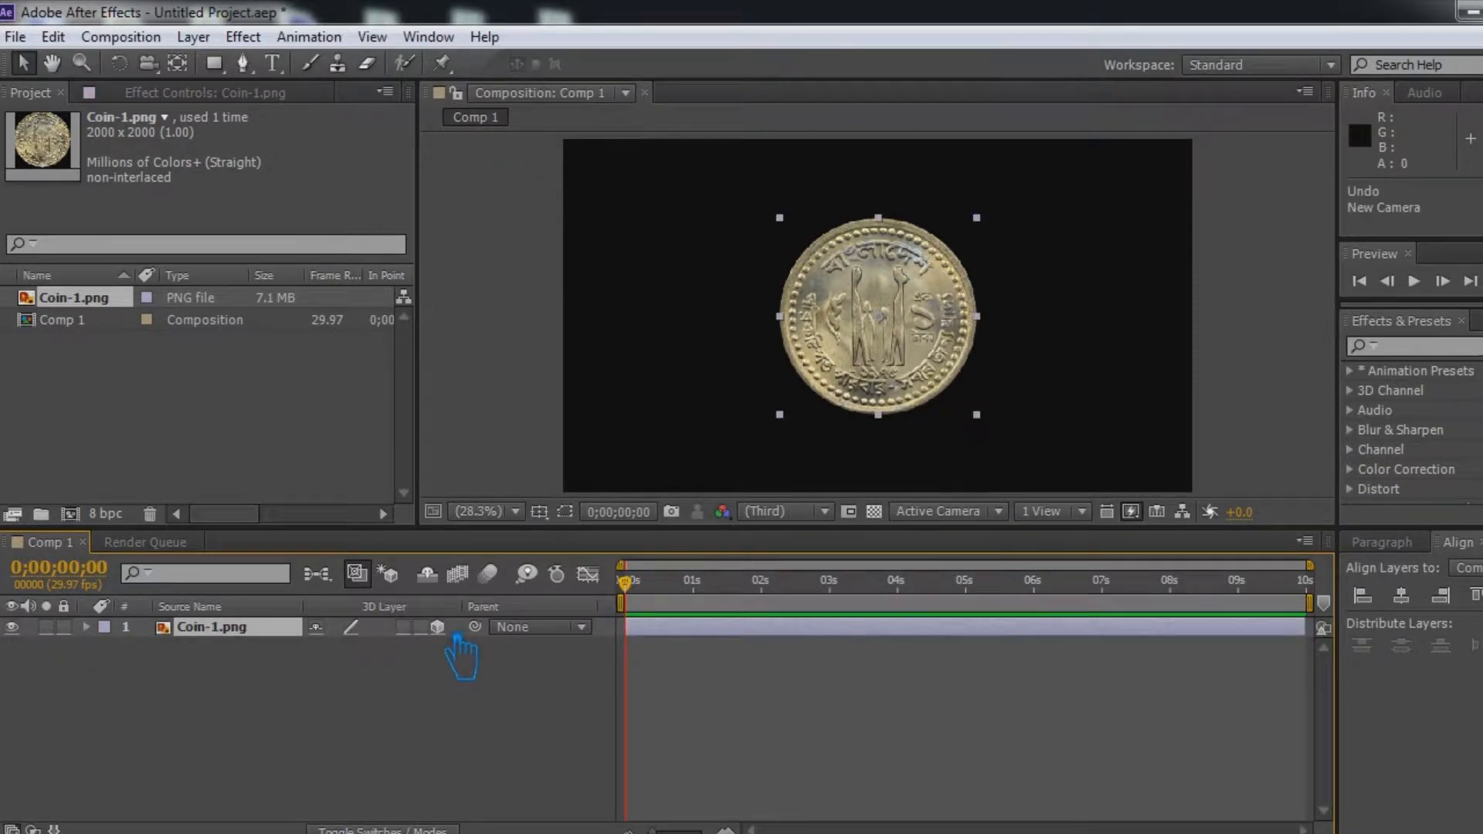
Make the Coin-1.png layer 3D and add a two-node Camera 1 with the 50mm preset.
left_click(439, 628)
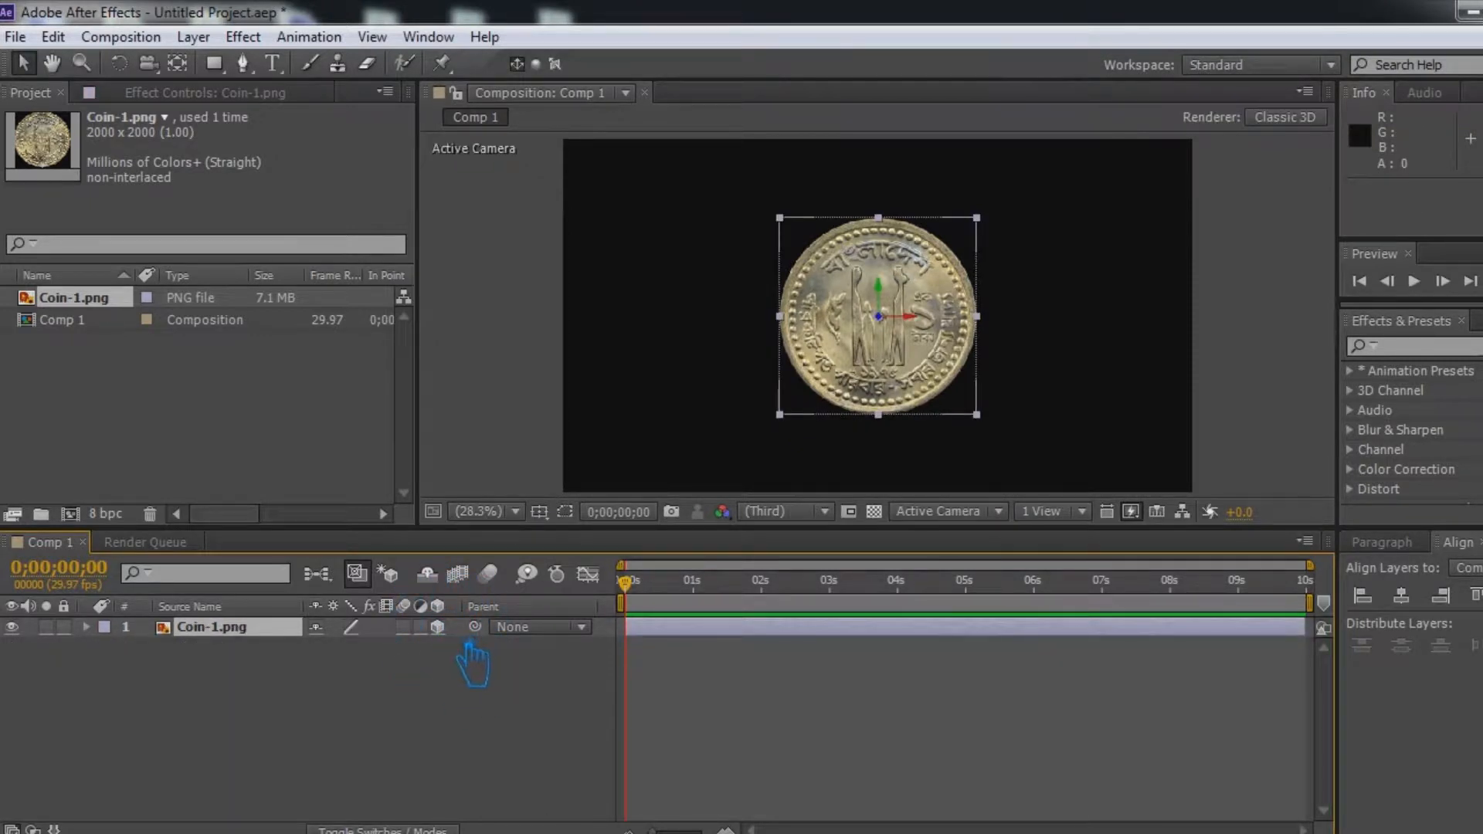
right_click(612, 637)
mouse_move(912, 377)
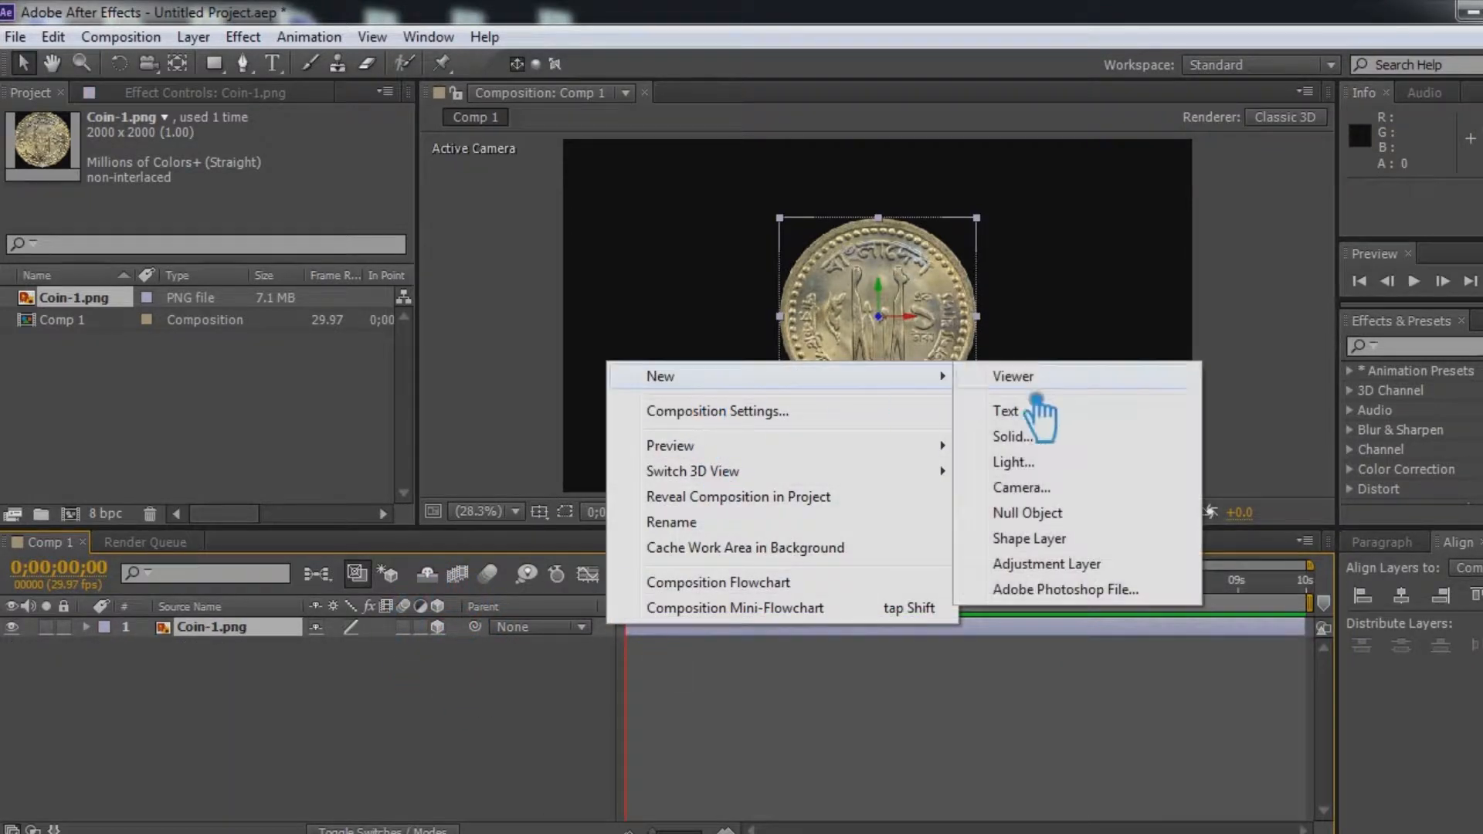
left_click(1051, 489)
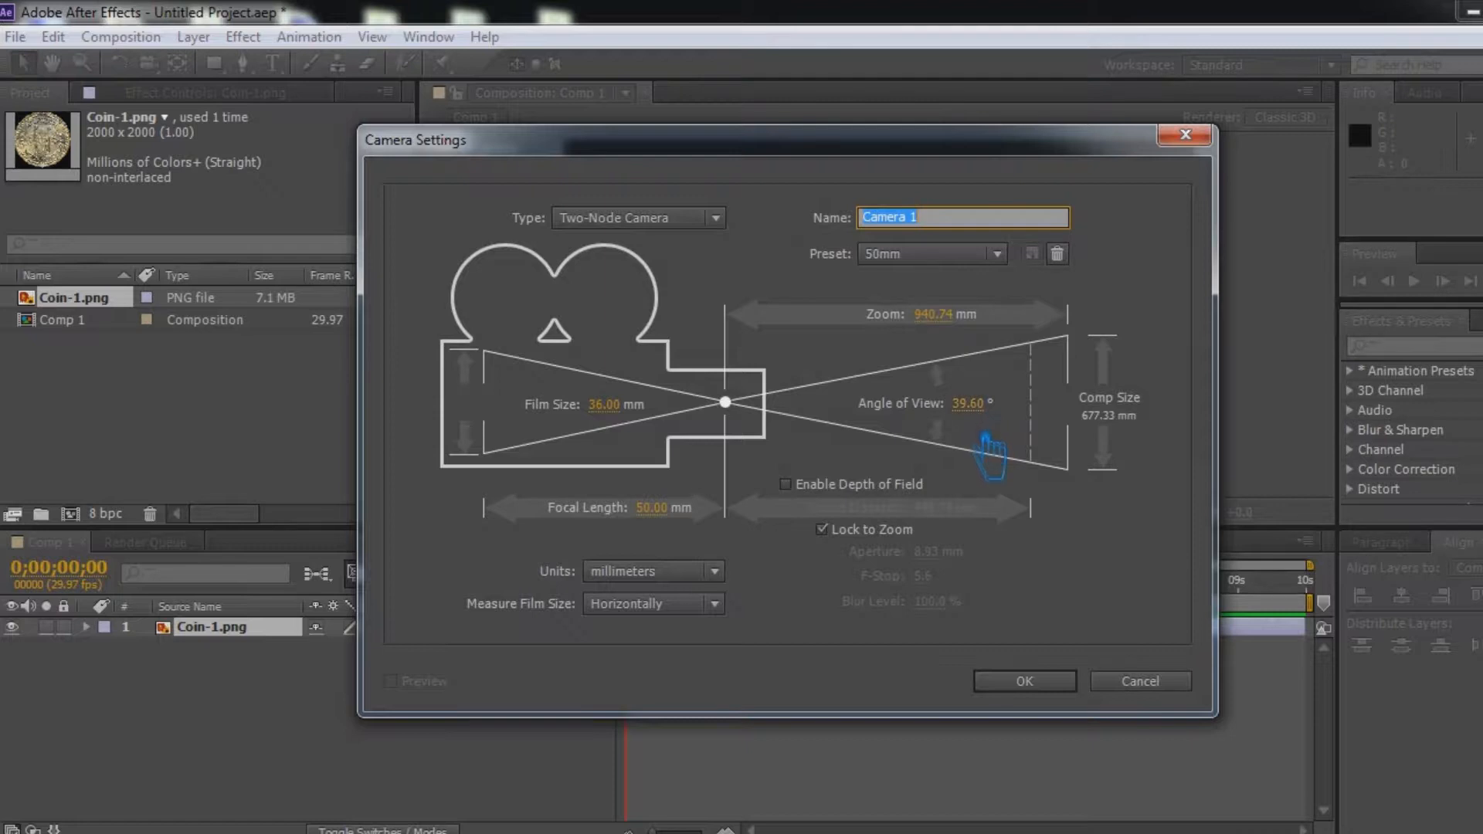
left_click(1060, 683)
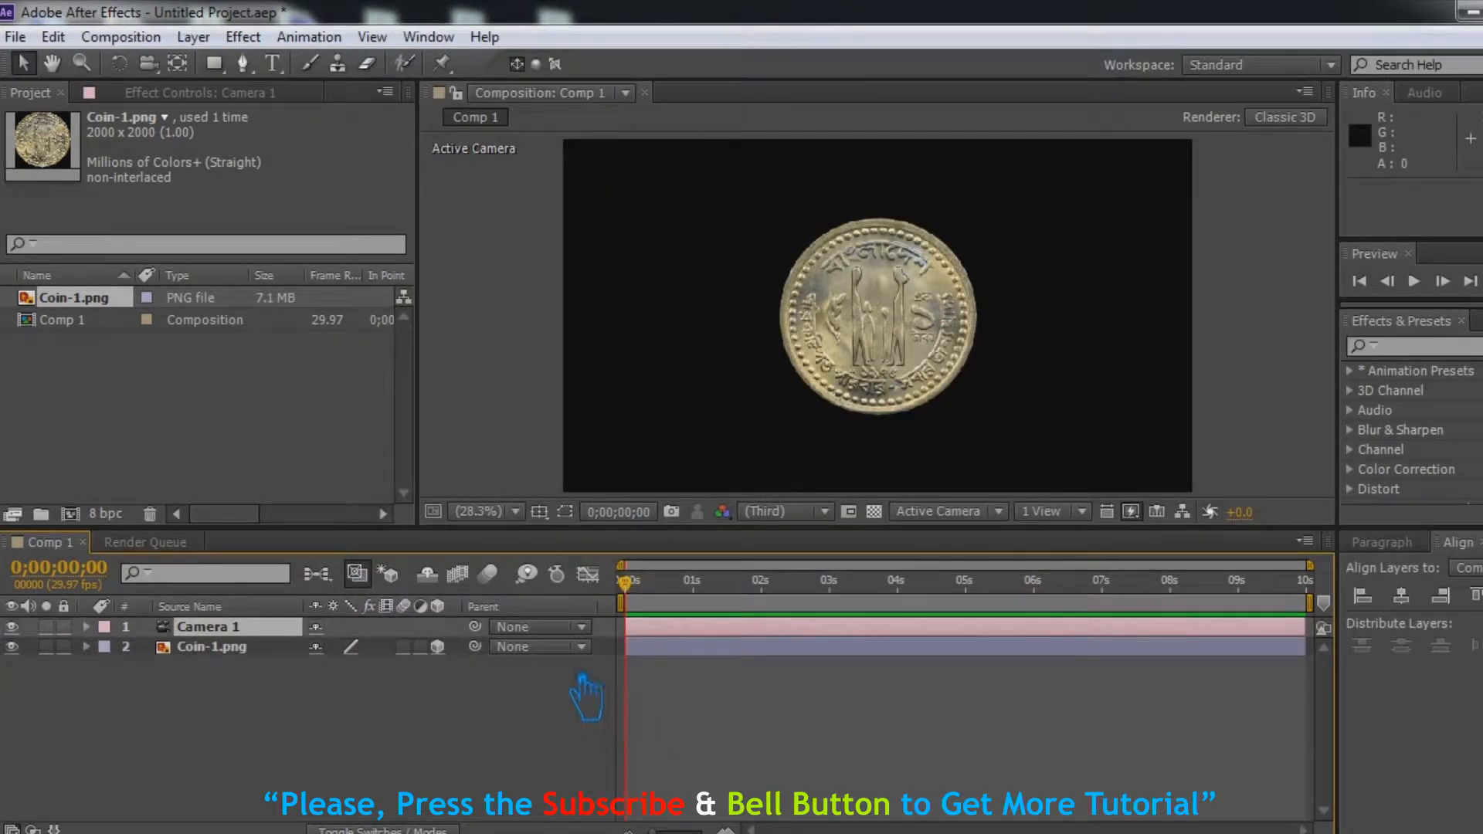
Add a null object to Comp 1 and parent Camera 1 to Null 1.
right_click(624, 656)
mouse_move(708, 389)
left_click(1021, 507)
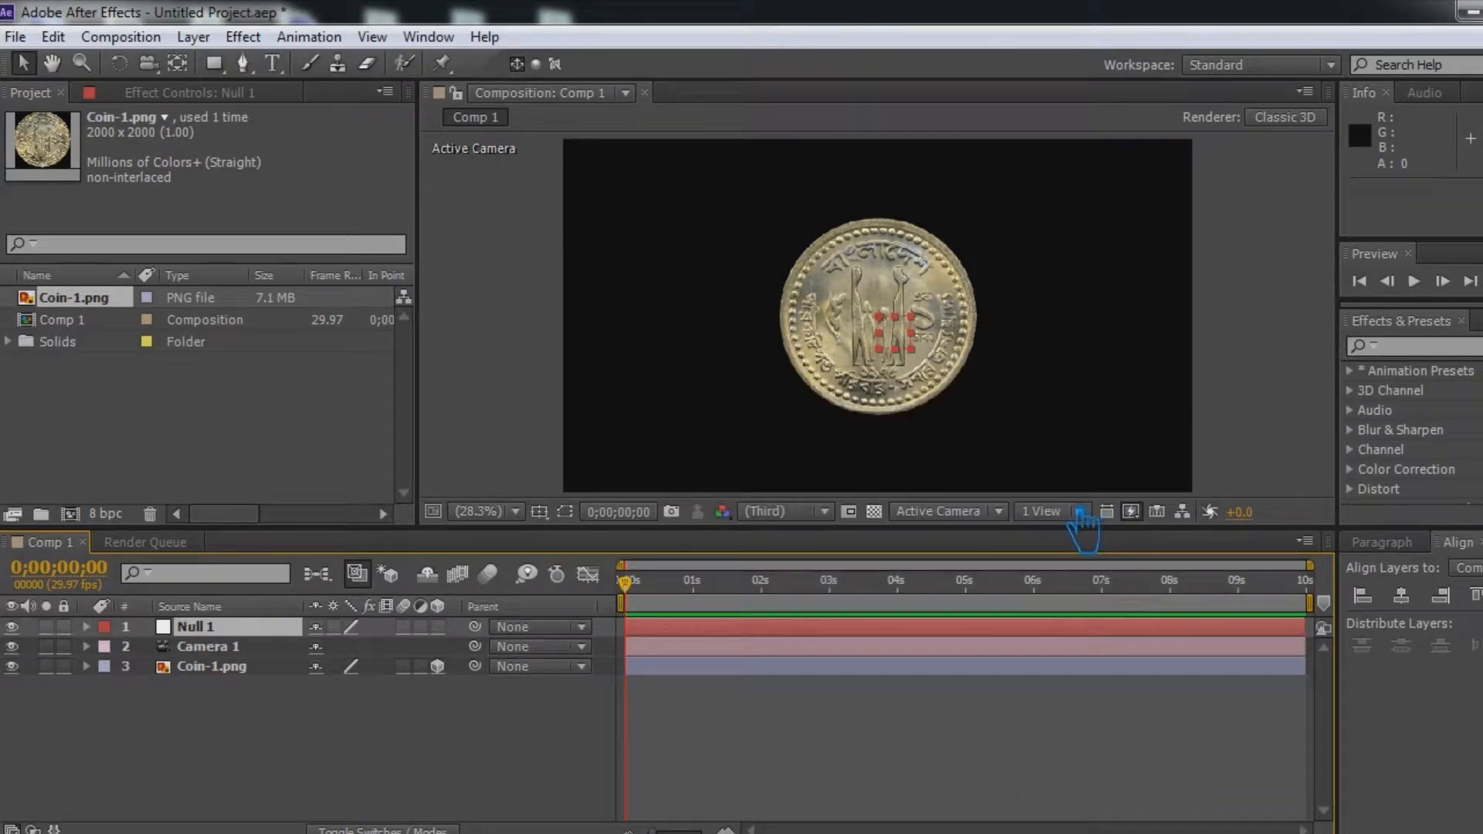
left_click_drag(474, 647, 242, 630)
Split the composition viewer into 2 Views - Horizontal and turn on the transparency grid for the Top view.
left_click(1080, 511)
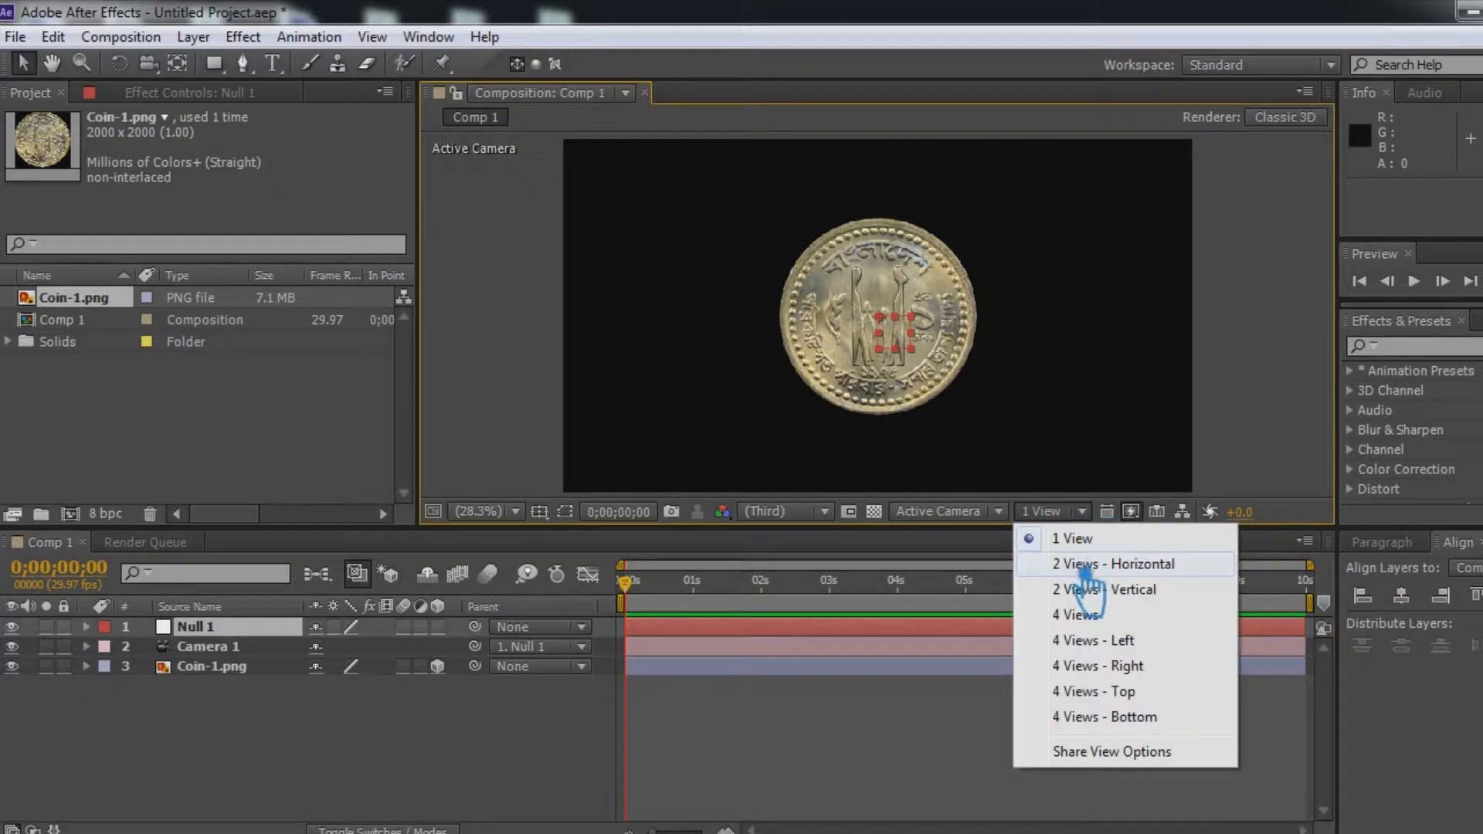
left_click(1086, 567)
left_click(876, 512)
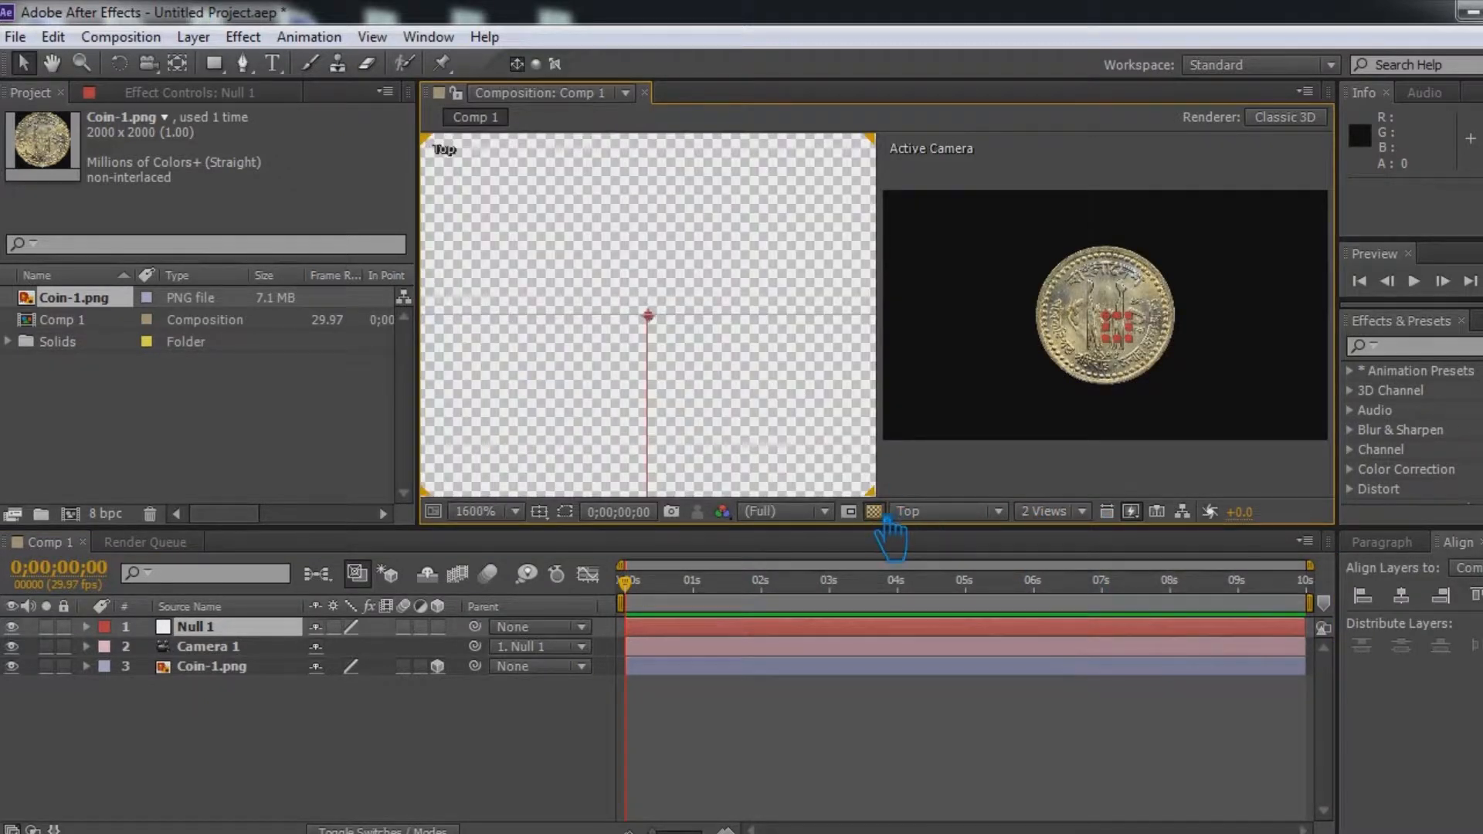
Save the project and build a stack of about 100 Coin-1.png layers, nudging each duplicate about 0.1 px back along Z in the Top view.
left_click(228, 667)
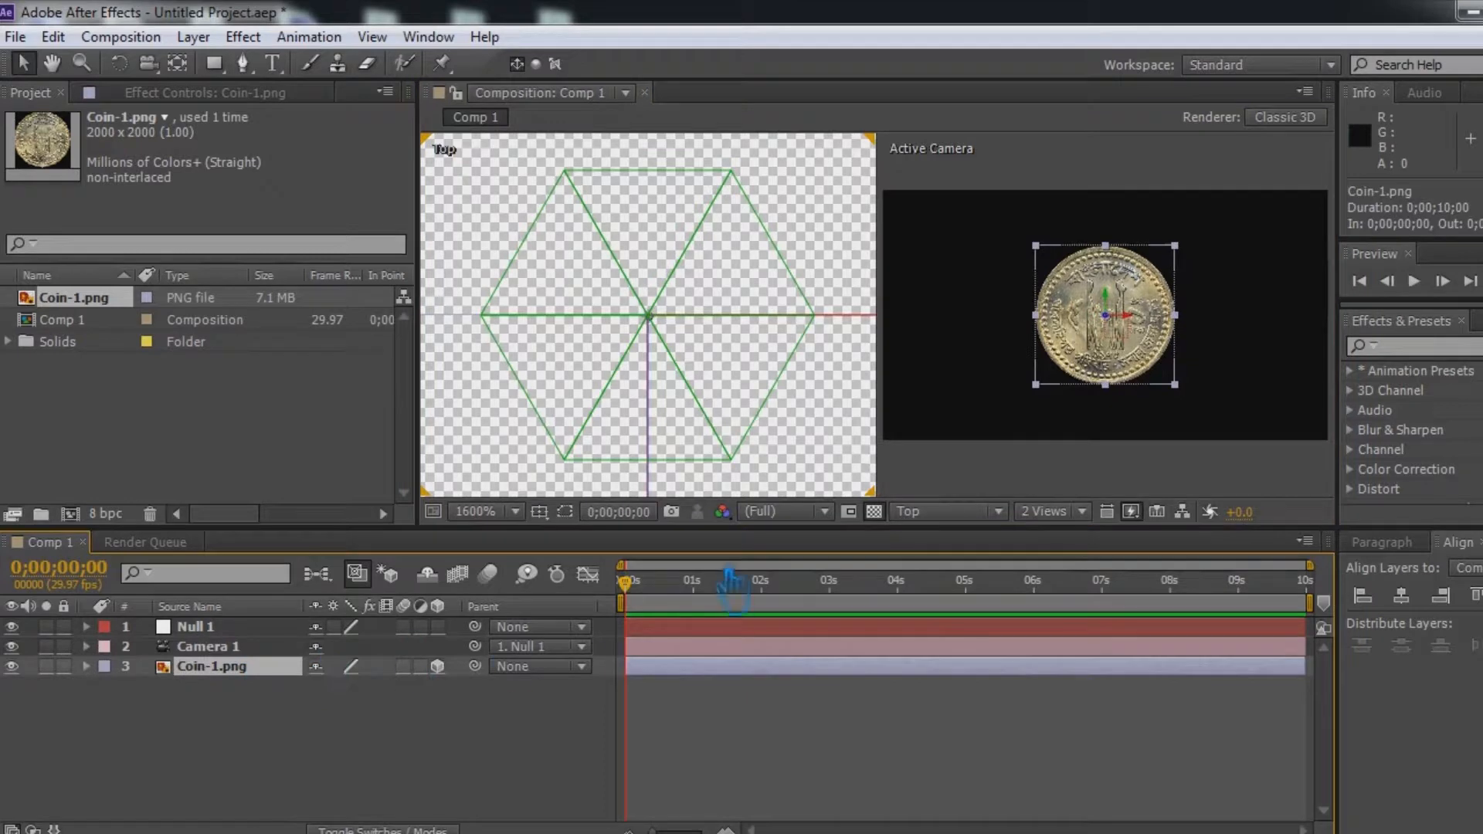
key("ctrl+s")
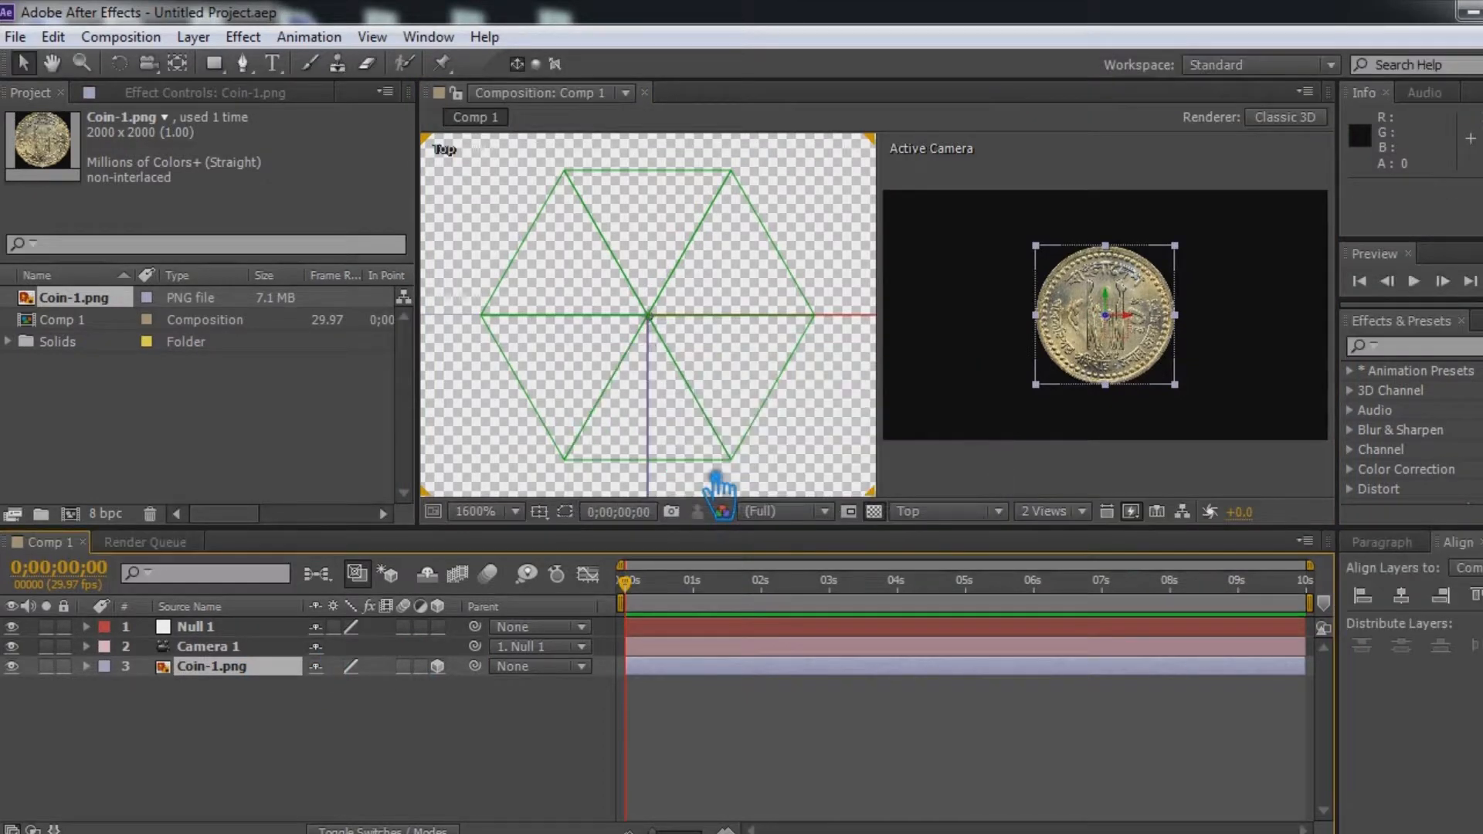
key("ctrl+d")
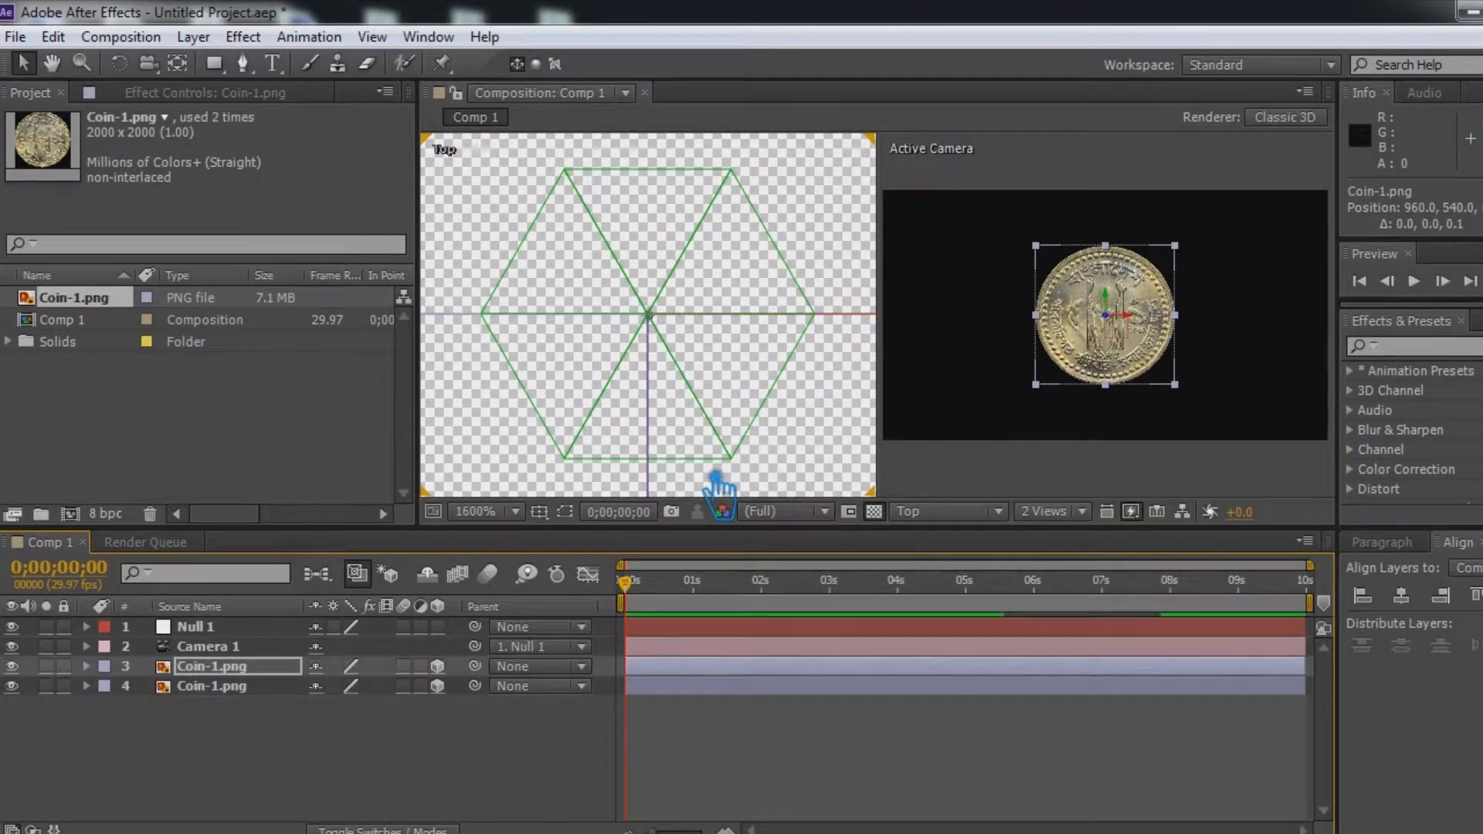
key("ctrl+d")
key("ctrl+d")
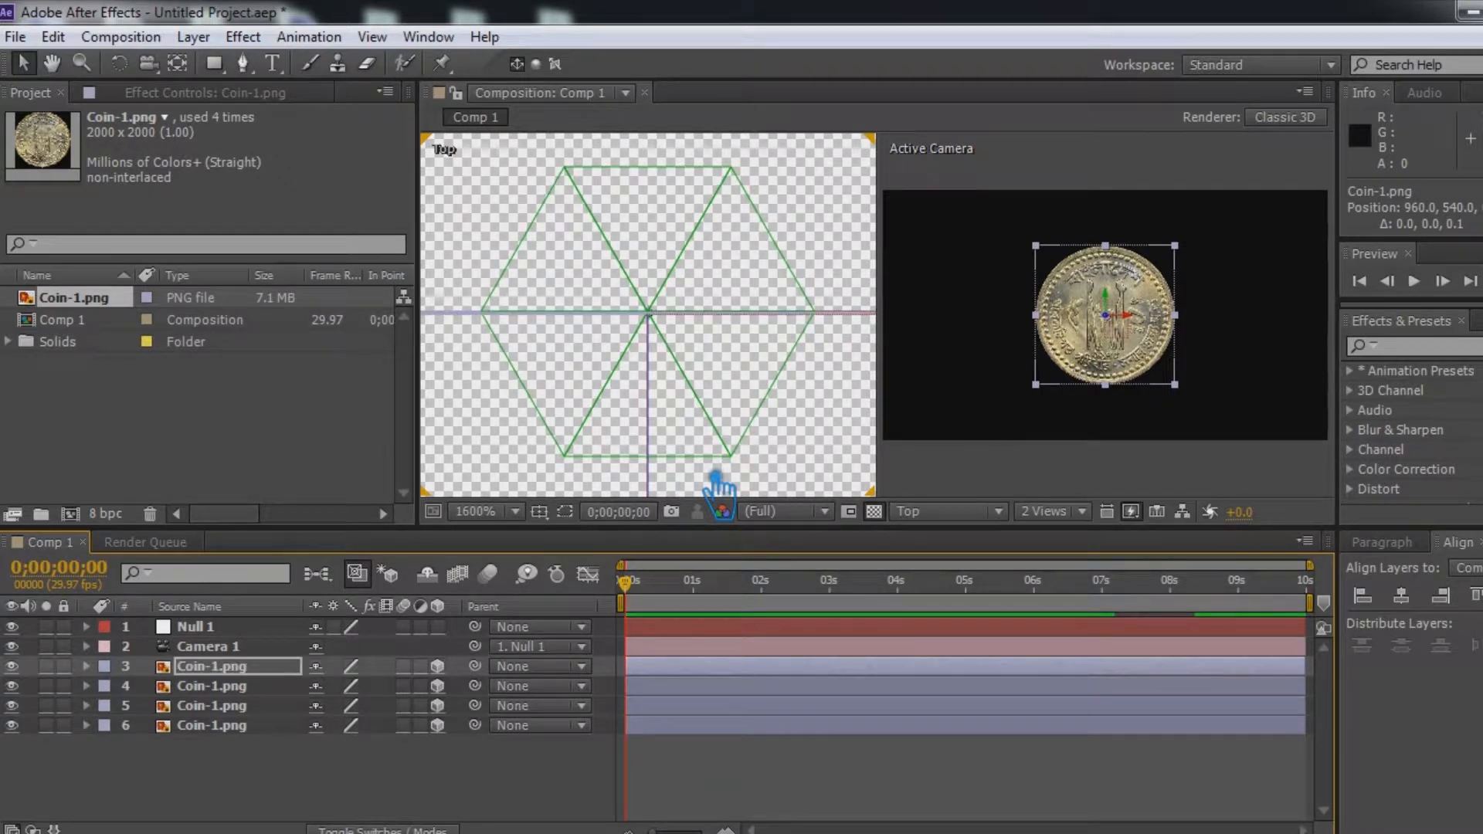
key("ctrl+d")
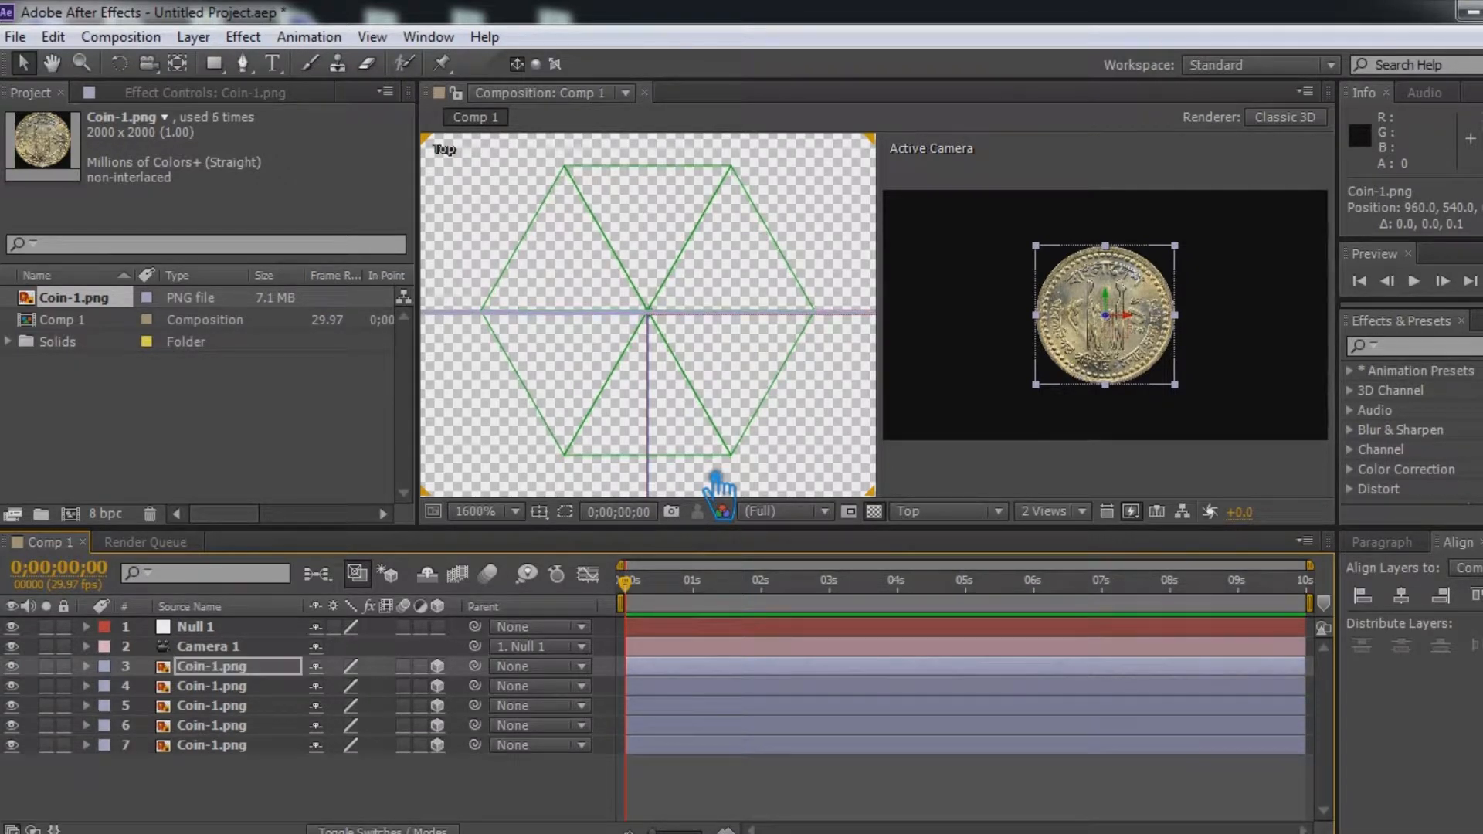
key("ctrl+d")
key("ctrl+d")
key("ctrl+d")
key("ctrl+d")
key("ctrl+d")
key("ctrl+d")
key("ctrl+d")
key("ctrl+d")
key("ctrl+d")
key("ctrl+d")
key("ctrl+d")
key("ctrl+d")
key("ctrl+d")
key("ctrl+d")
key("ctrl+d")
key("ctrl+d")
key("ctrl+d")
key("ctrl+d")
key("ctrl+d")
key("ctrl+d")
key("ctrl+d")
key("ctrl+d")
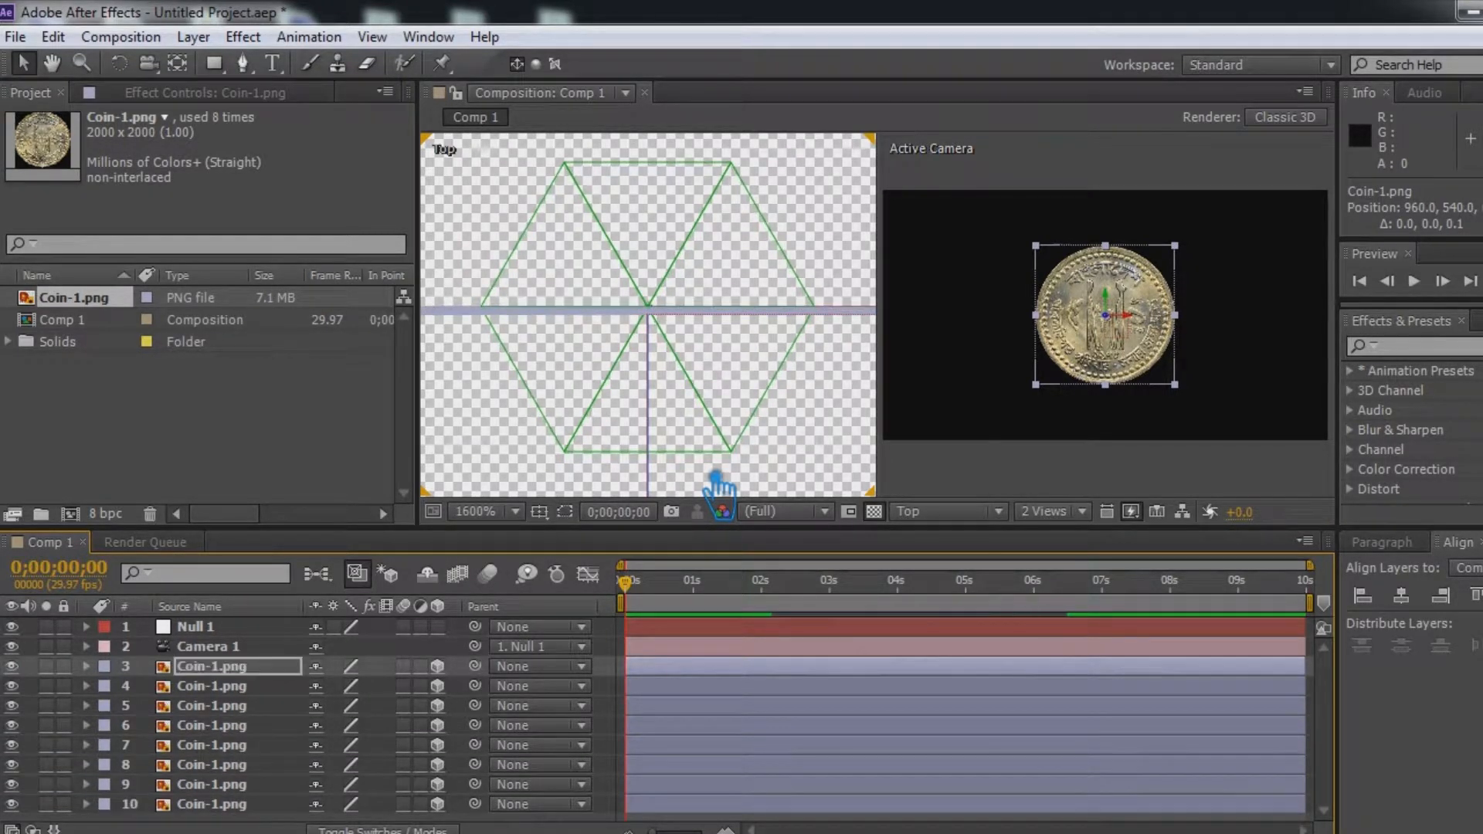
key("ctrl+d")
key("ctrl+d")
key("ctrl+d")
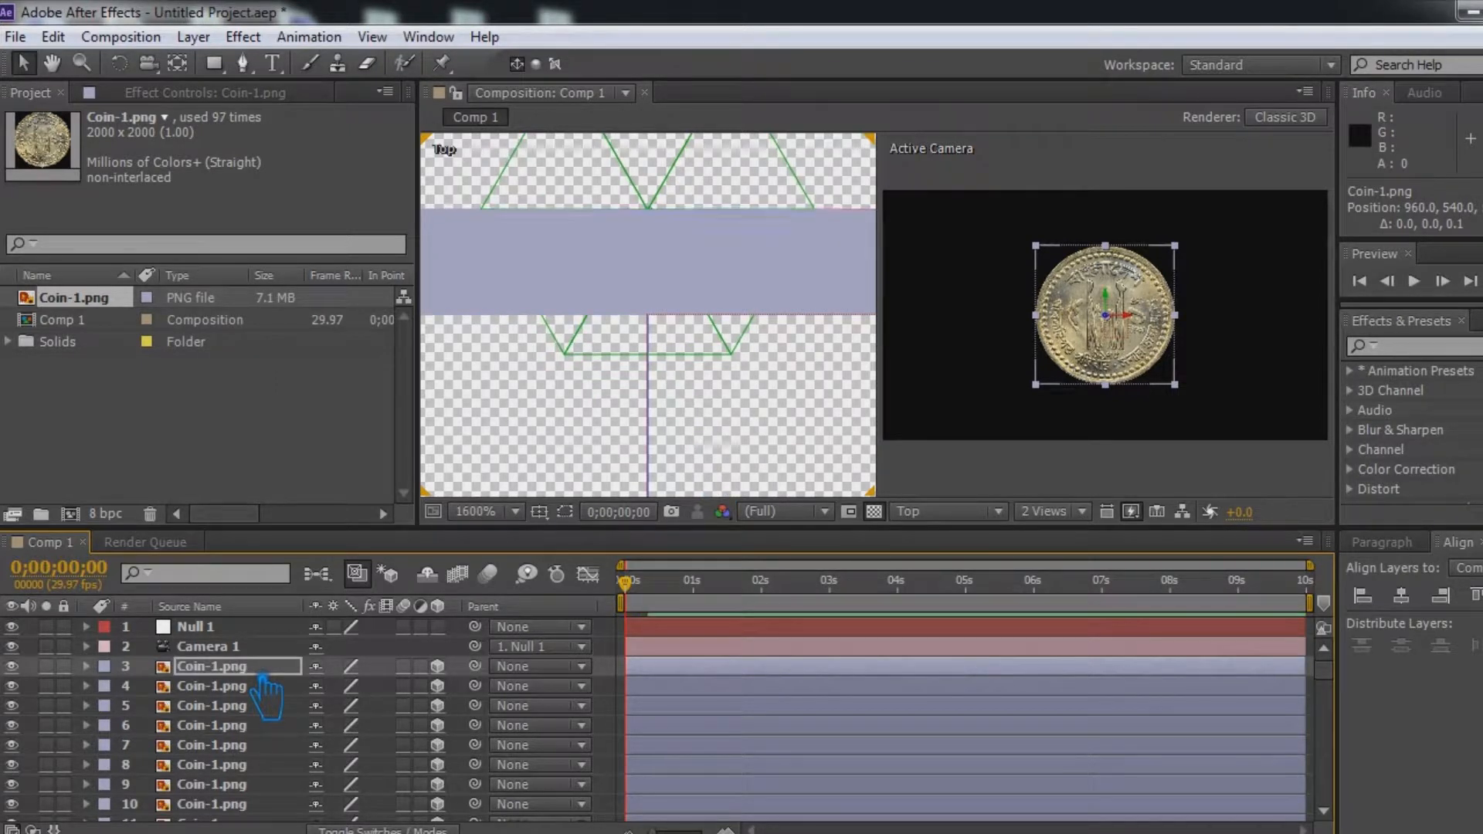
key("ctrl+d")
key("ctrl+d")
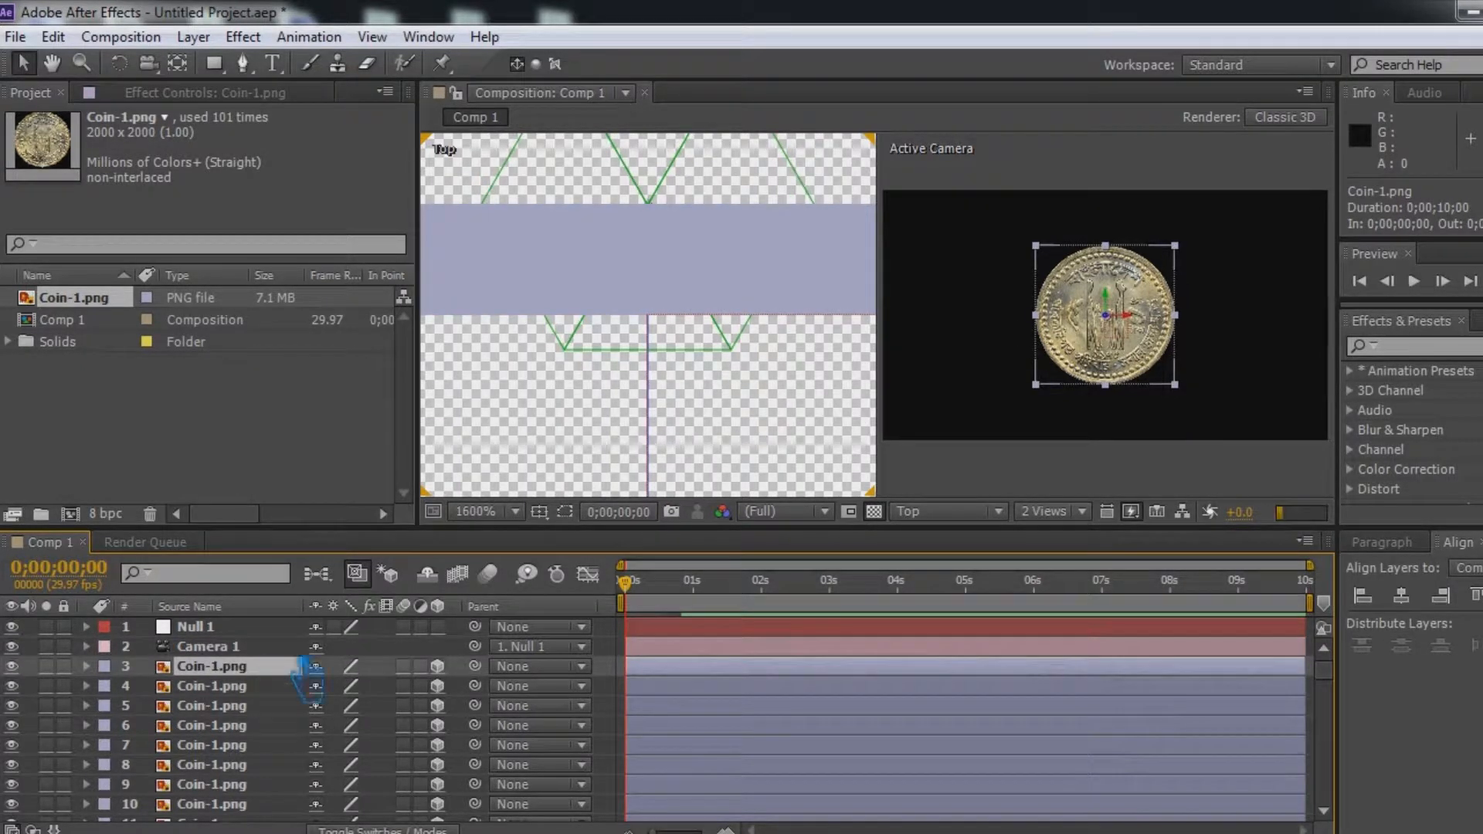
Thicken the coin with several more duplicates of the uppermost Coin-1.png layer, each nudged about 0.3 px along Z with the Top view at 400%.
left_click(767, 398)
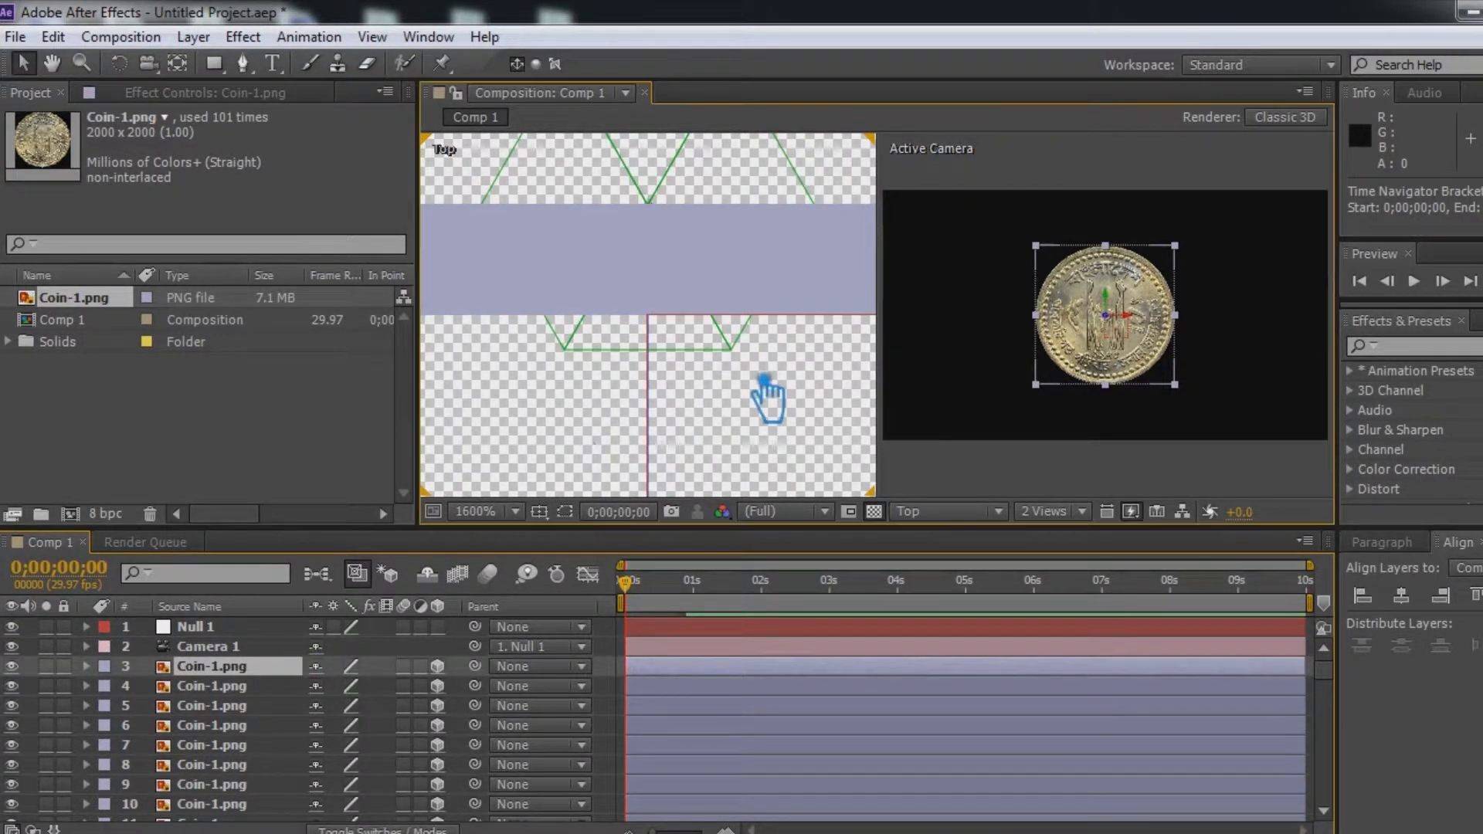
scroll(767, 398, "down", 2)
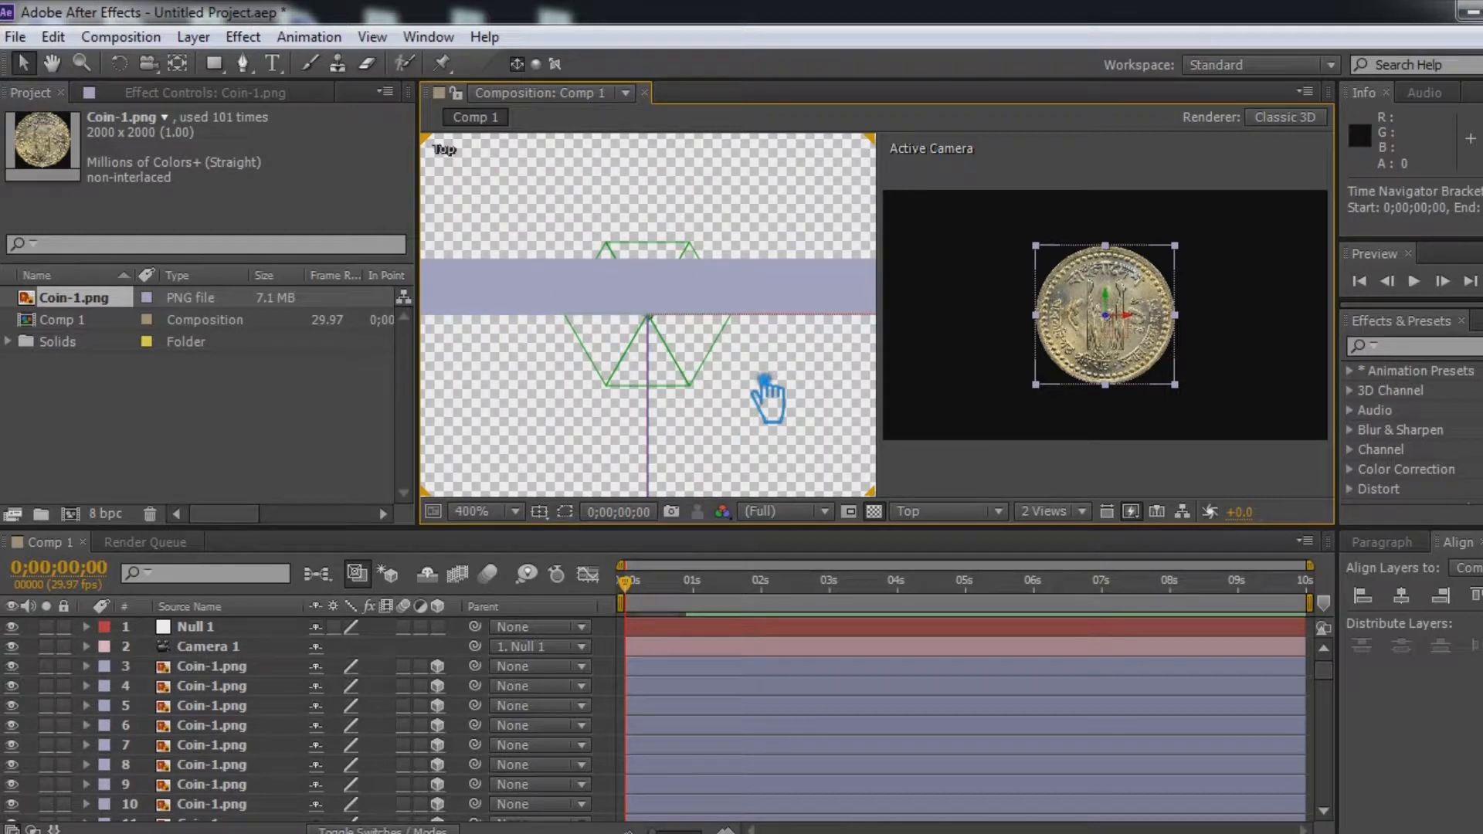
left_click(246, 669)
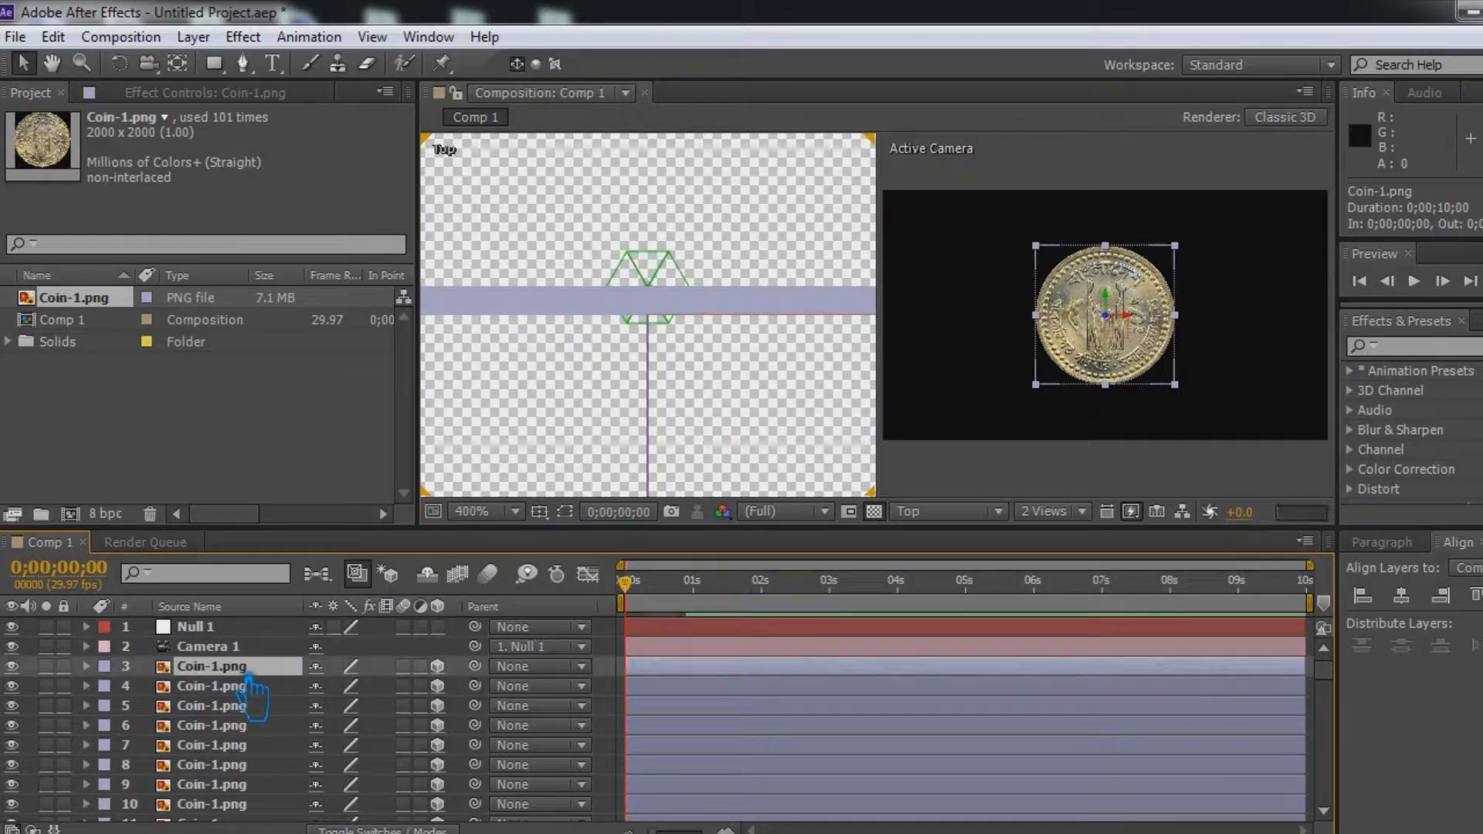
key("ctrl+d")
key("ctrl+d")
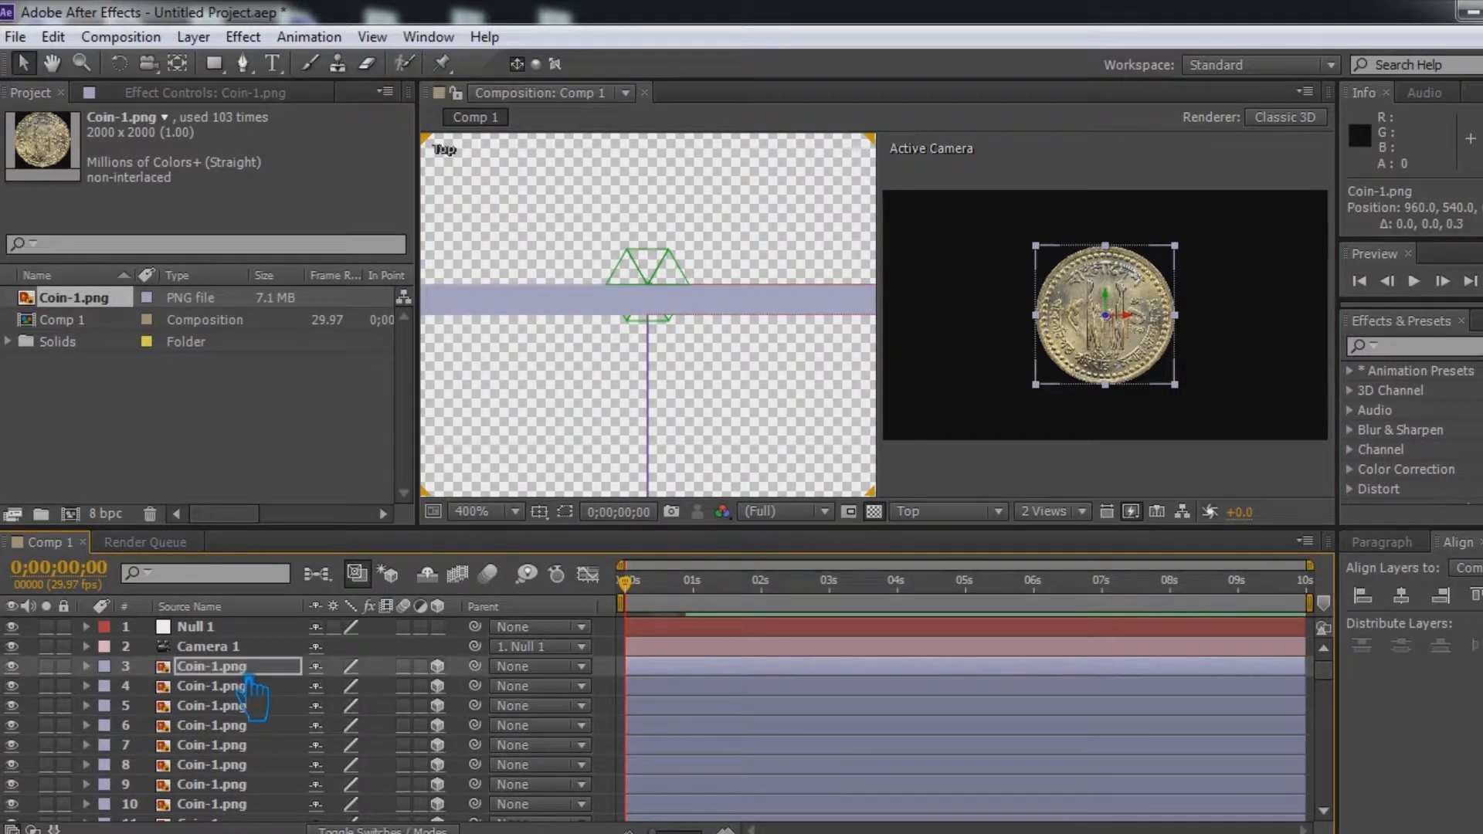
key("ctrl+d")
key("ctrl+d")
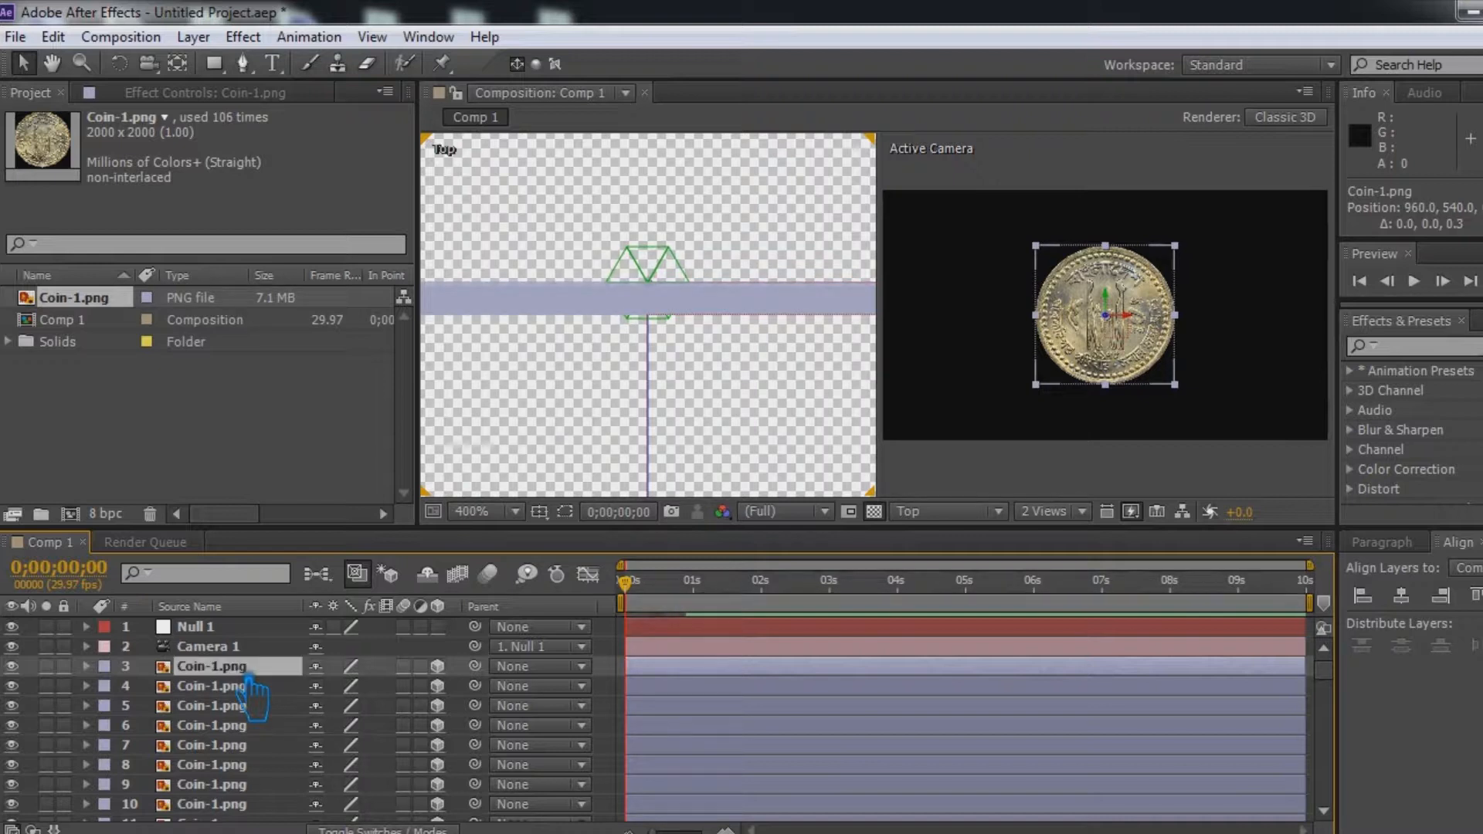
key("ctrl+Up")
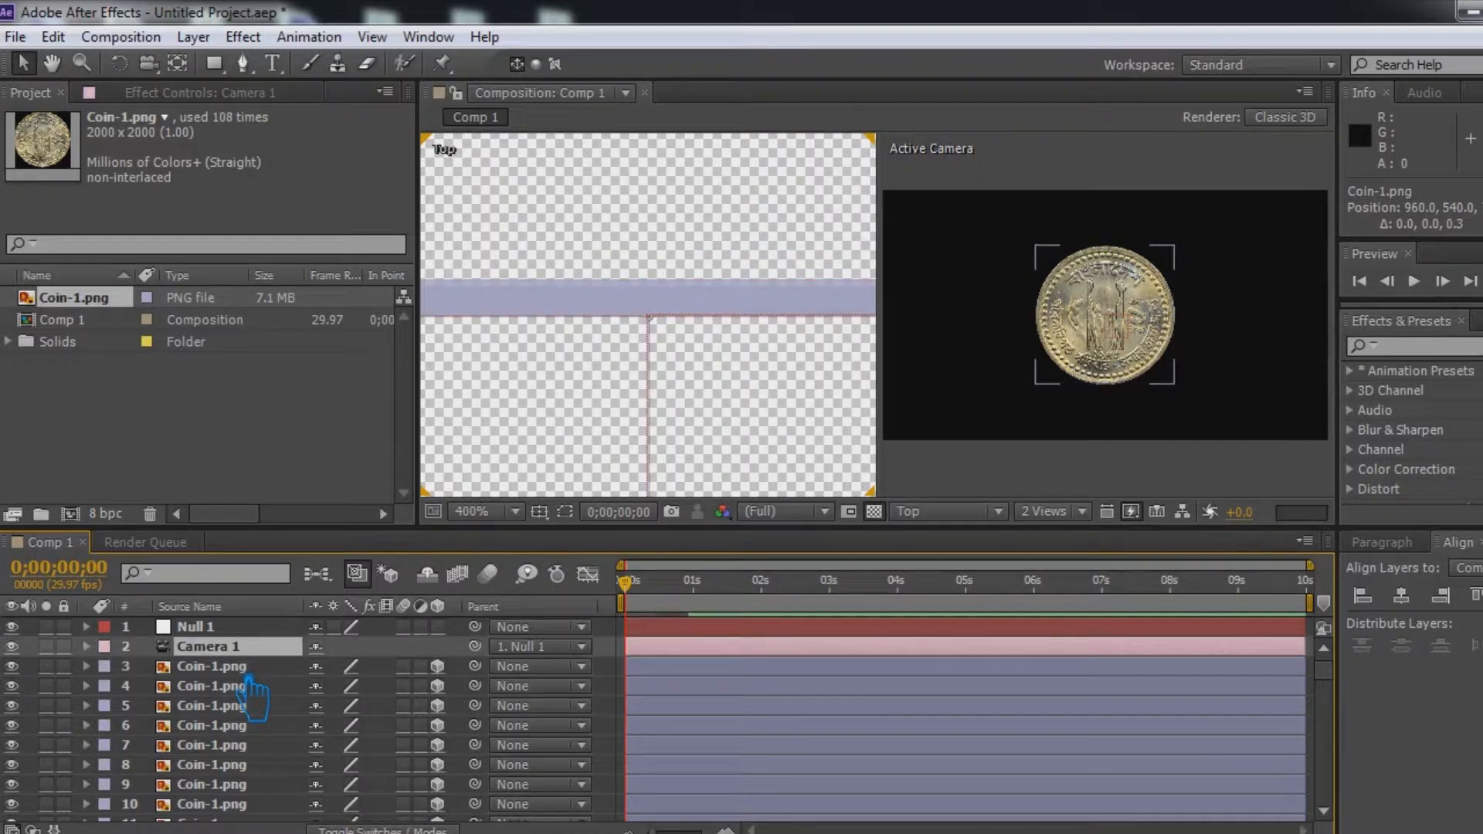
key("ctrl+d")
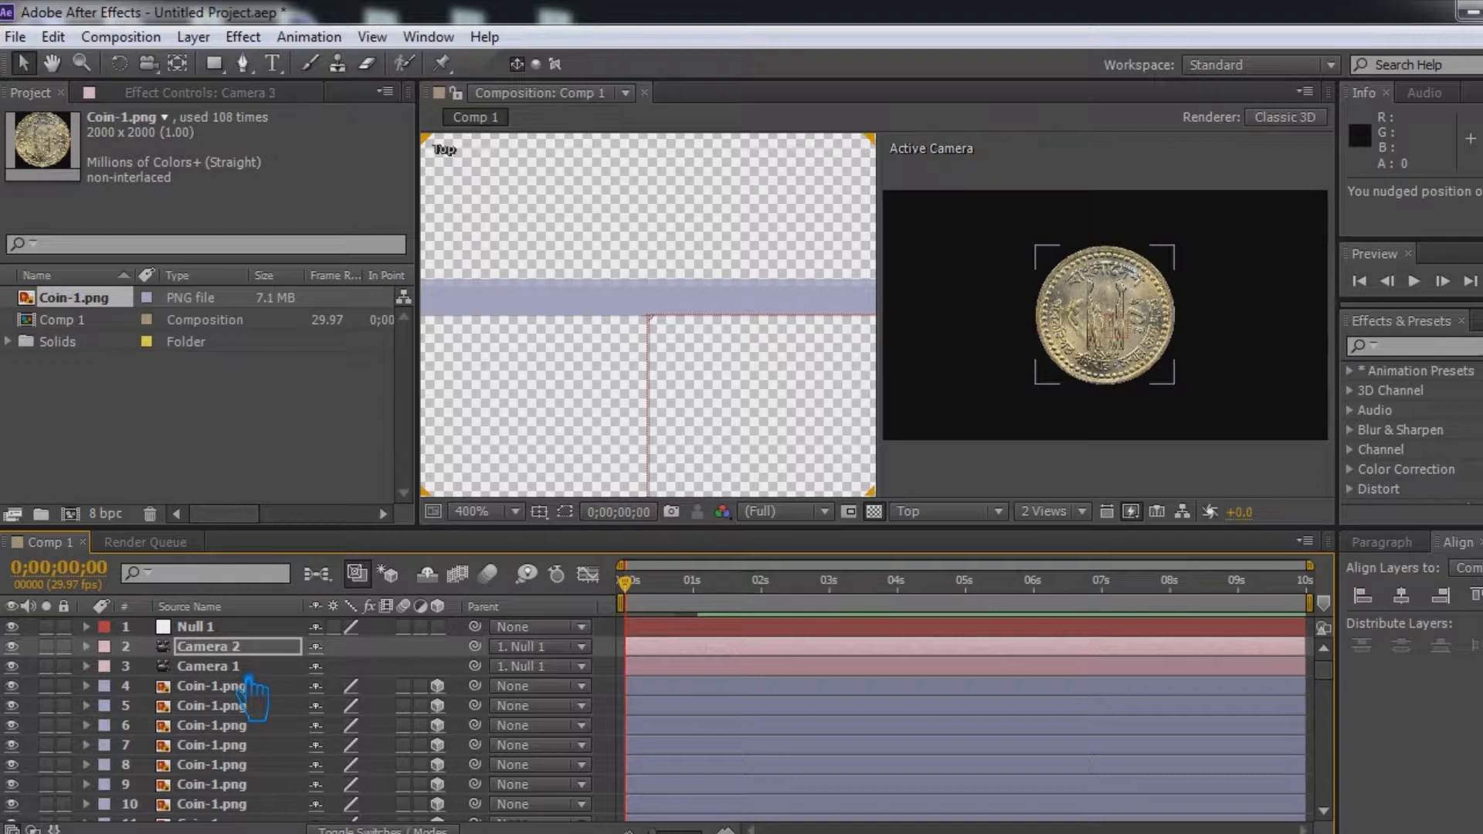
key("ctrl+d")
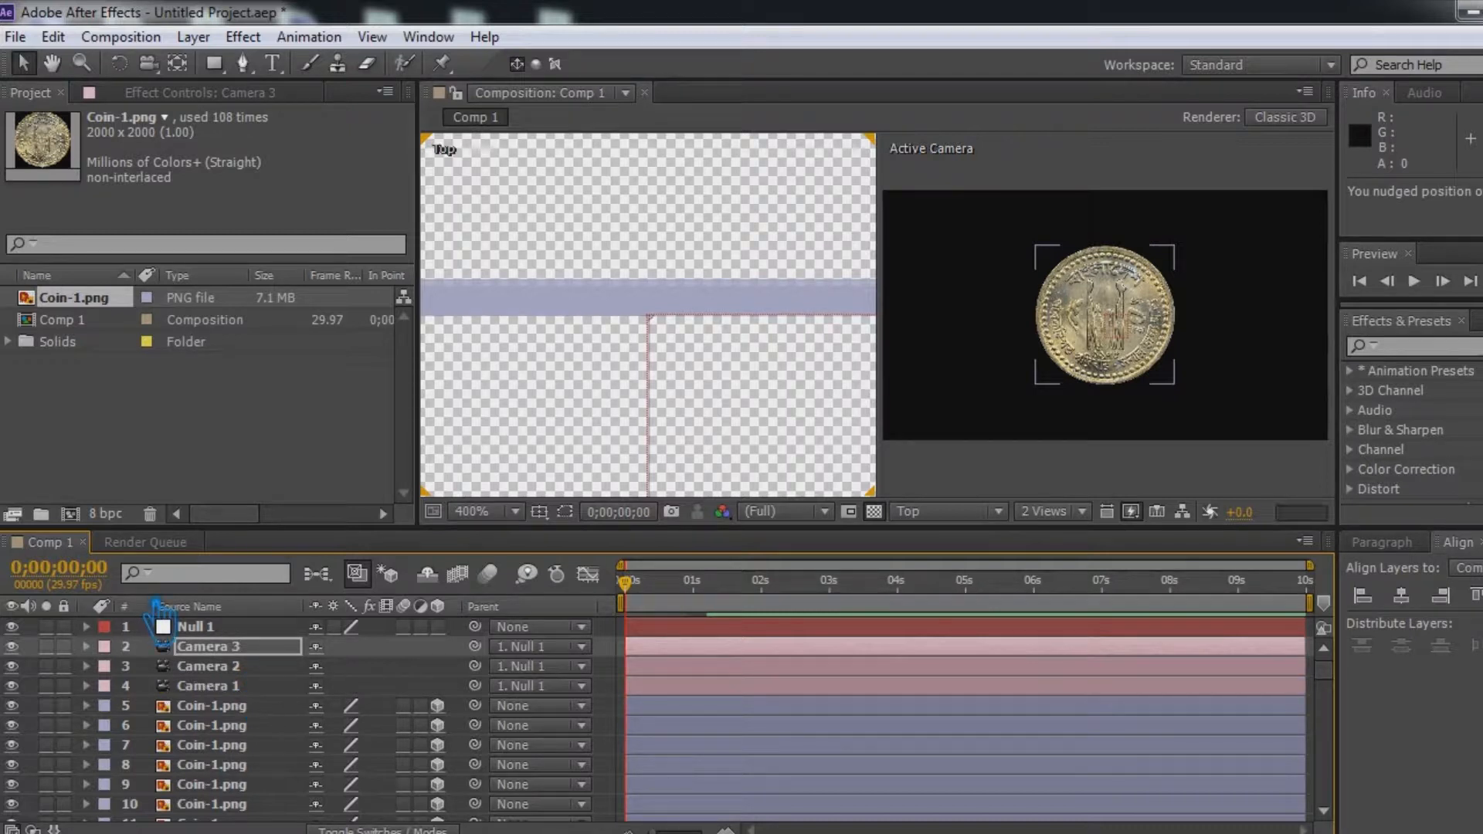
key("ctrl+z")
key("ctrl+z")
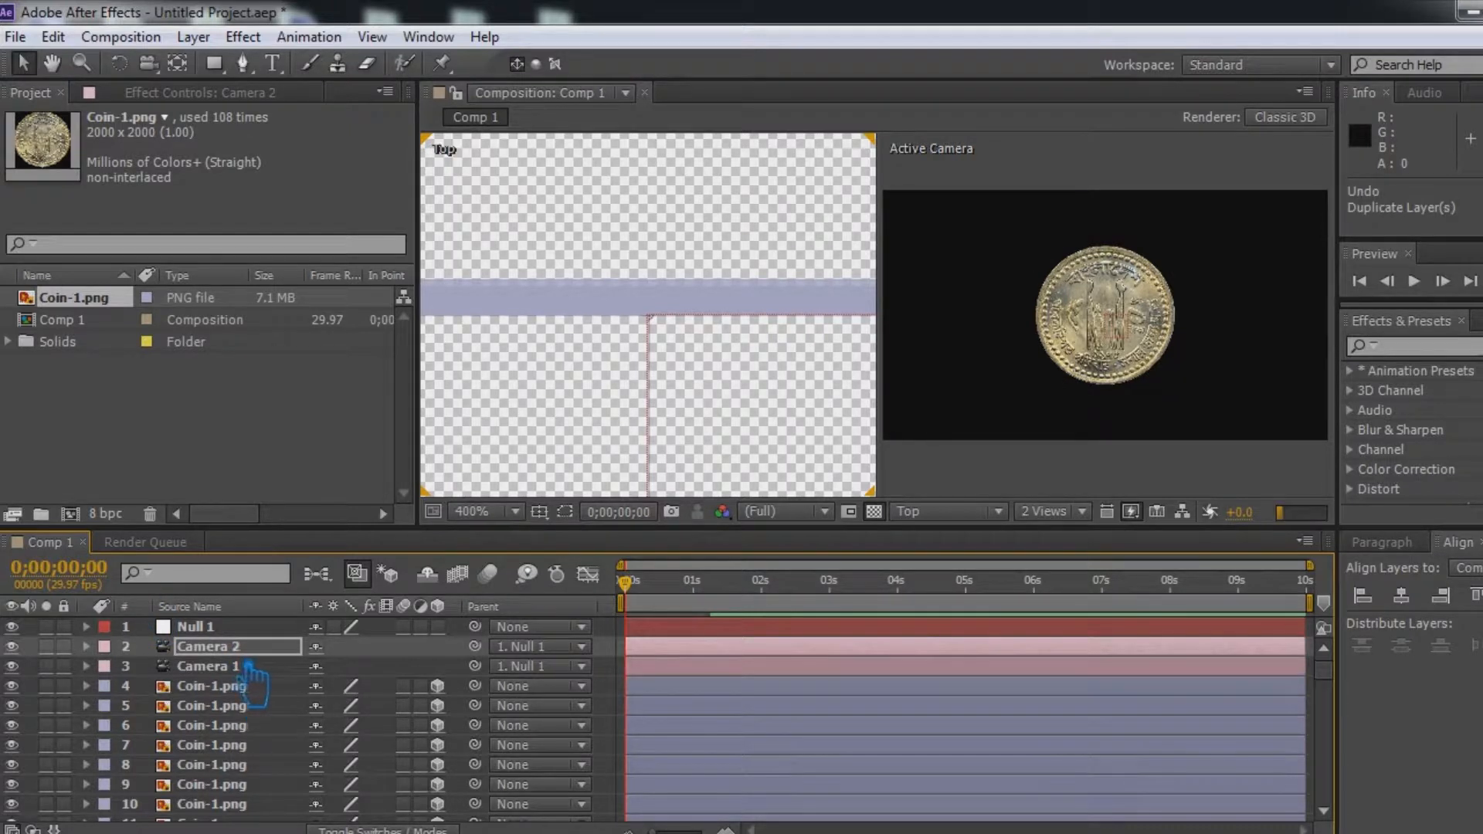
key("z")
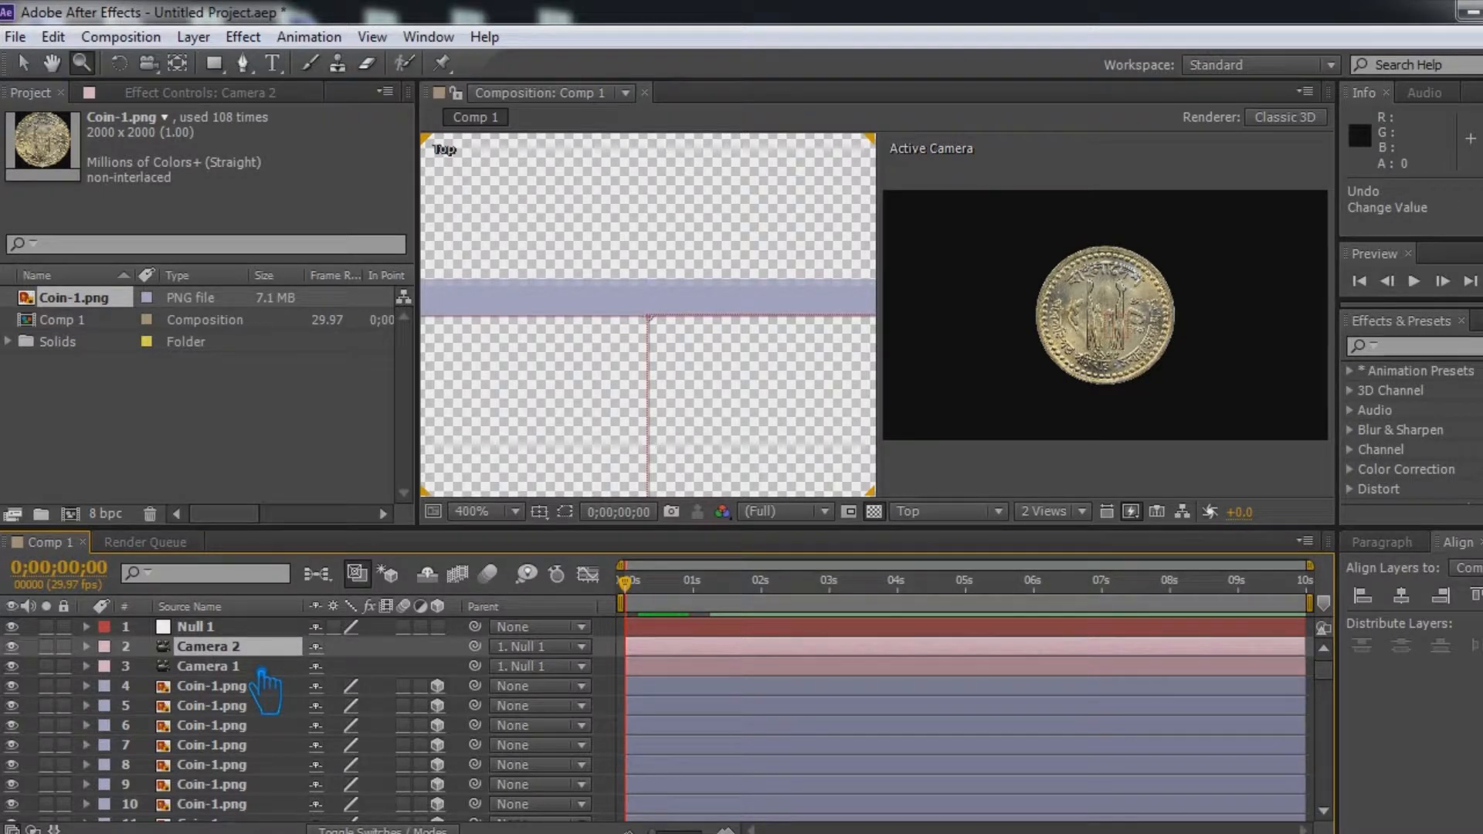
key("ctrl+z")
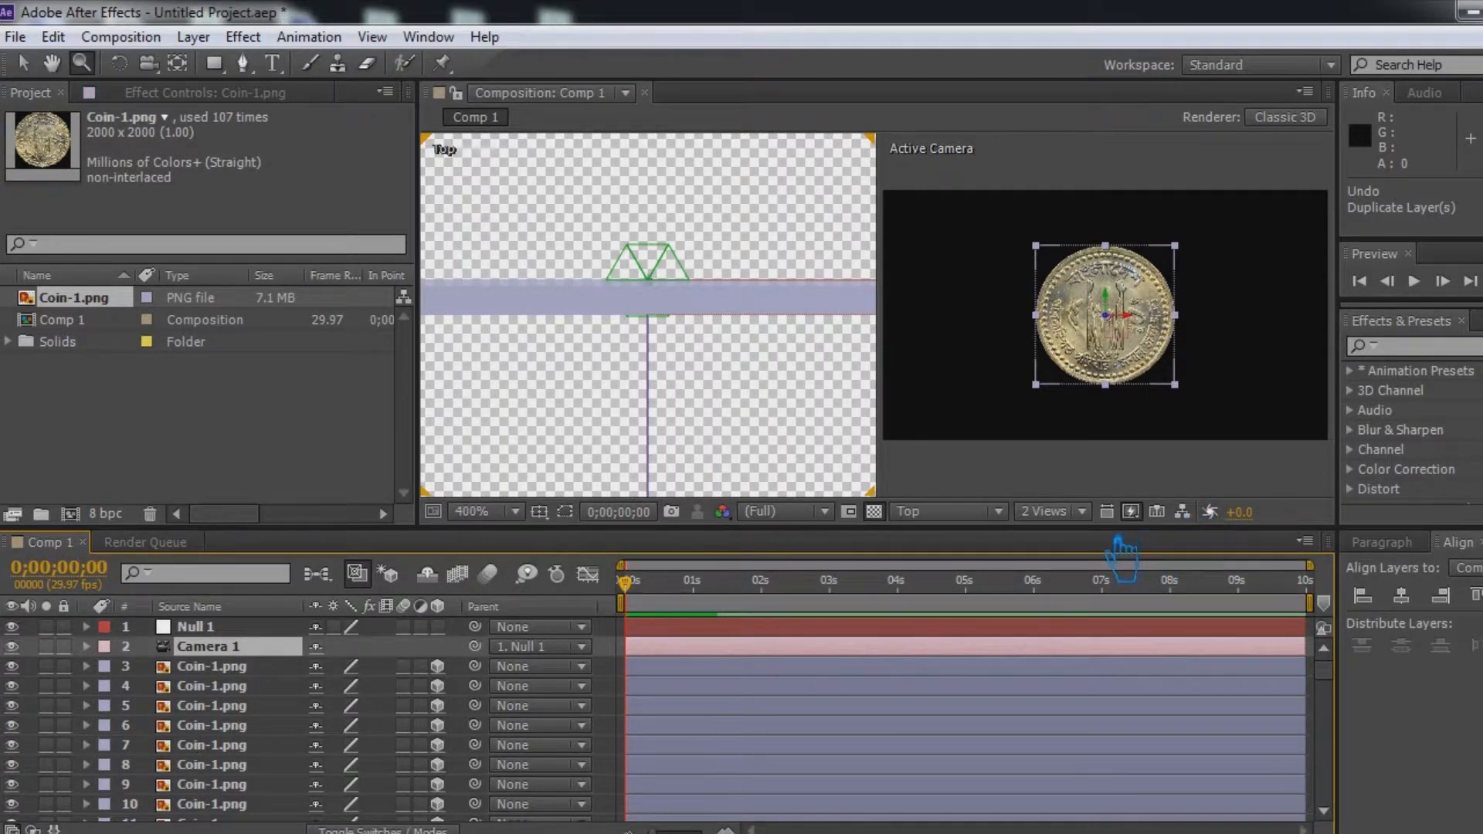
Add about twenty more duplicates of the uppermost Coin-1.png layer, each nudged 0.3 px along Z, and save the project.
key("ctrl+Down")
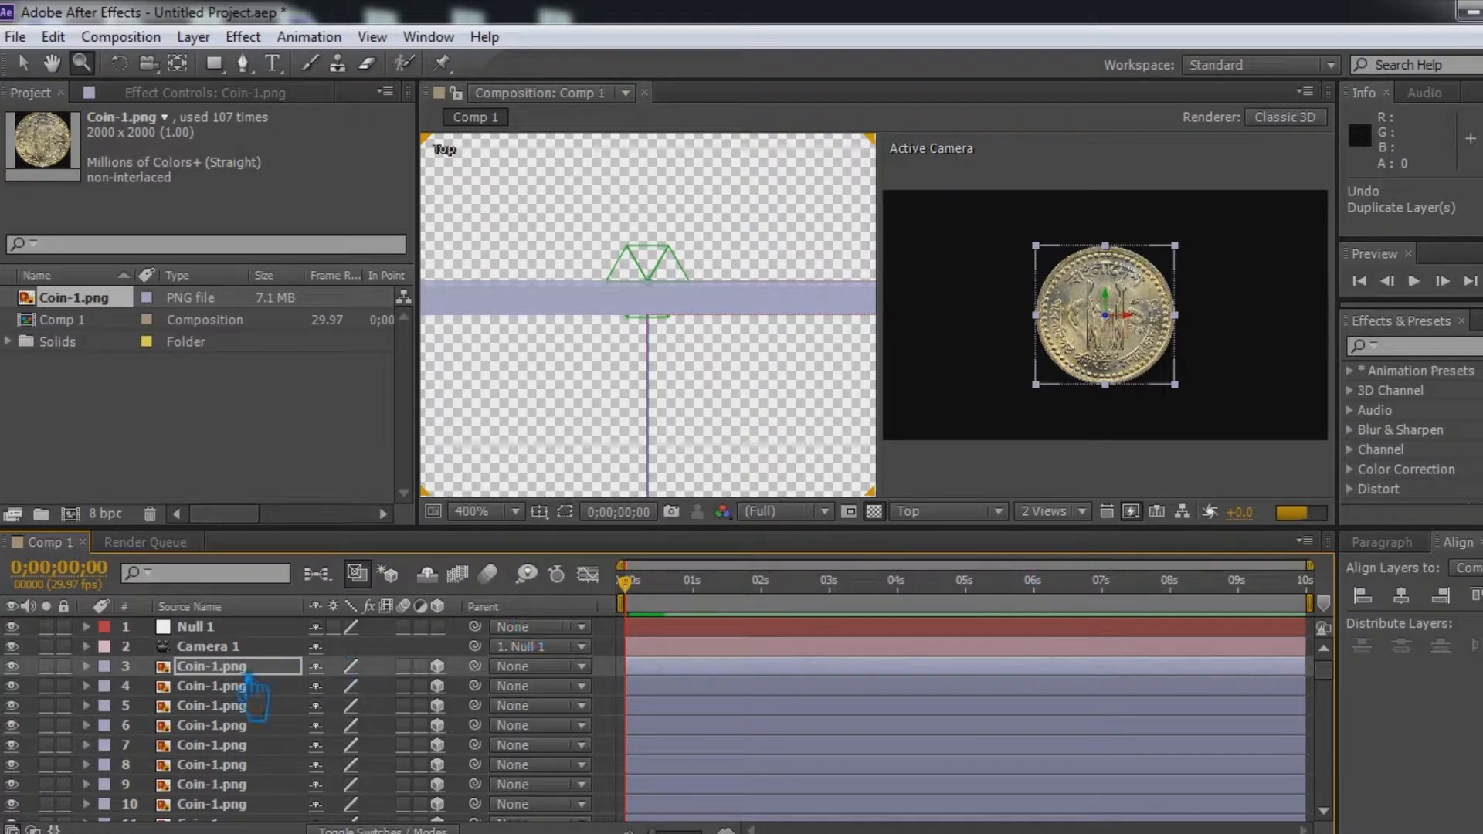
key("Return")
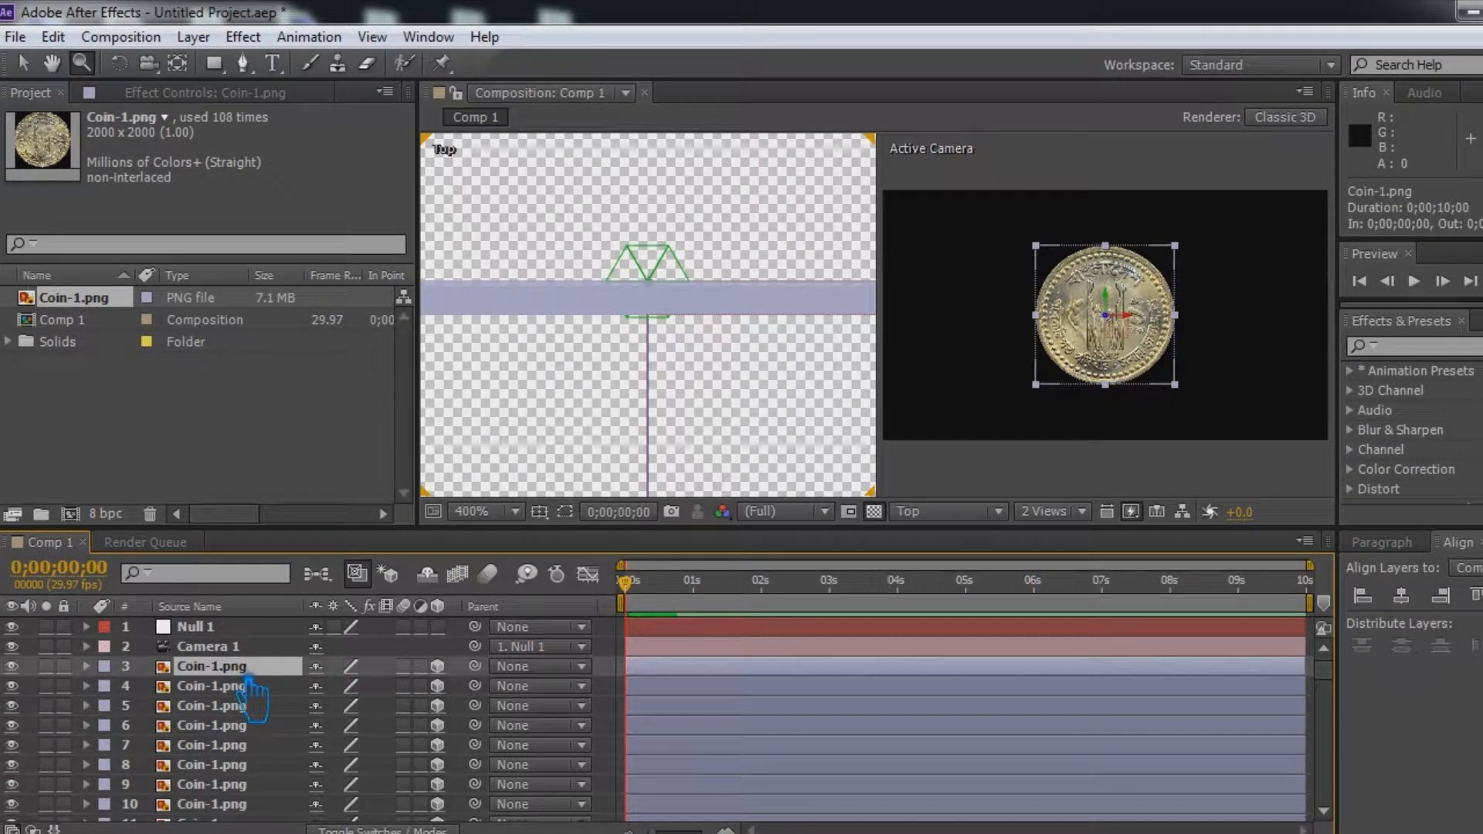
key("Up")
key("ctrl+d")
key("Up")
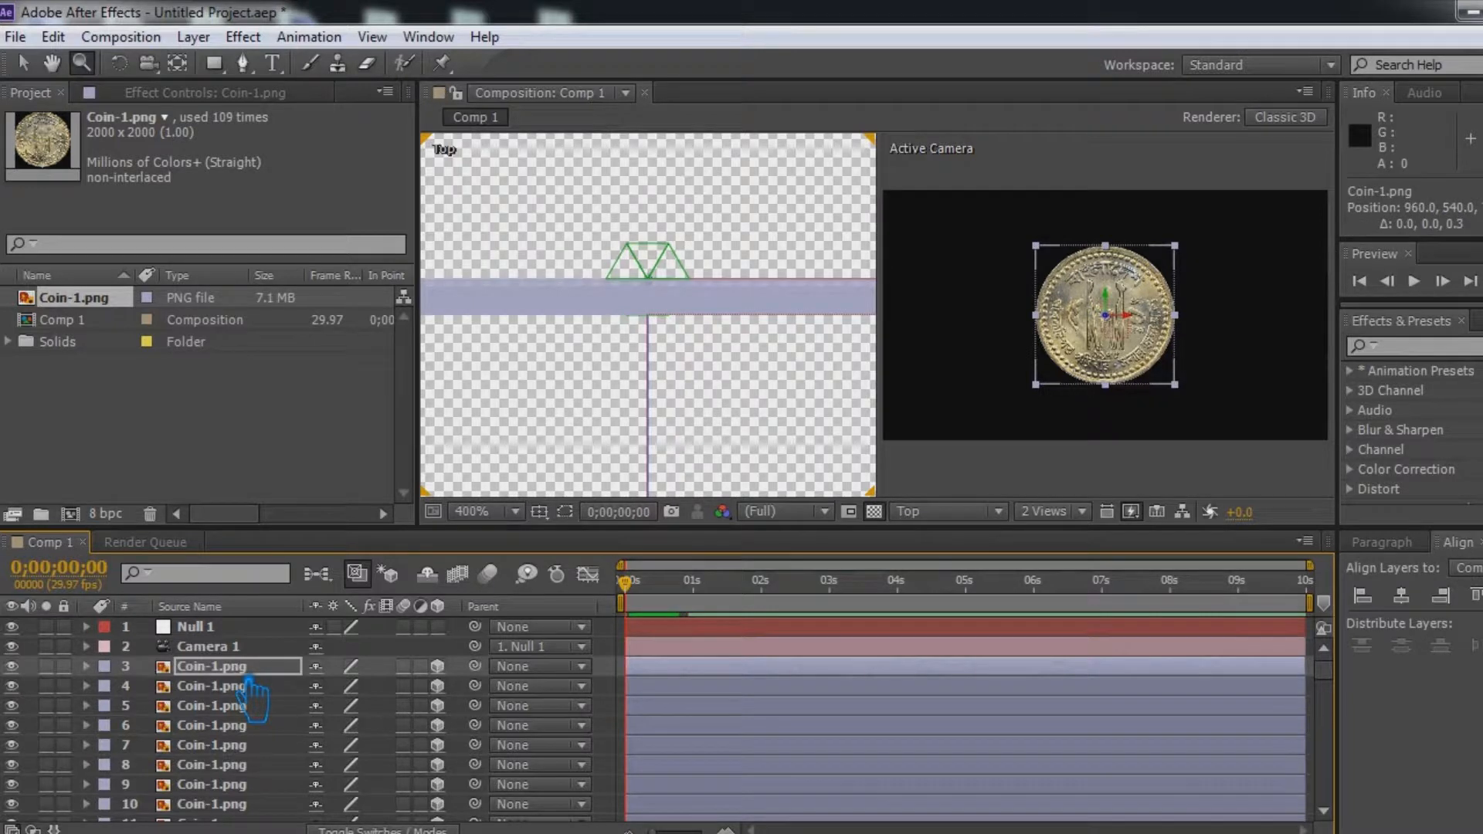
key("Up")
key("ctrl+d")
key("Up")
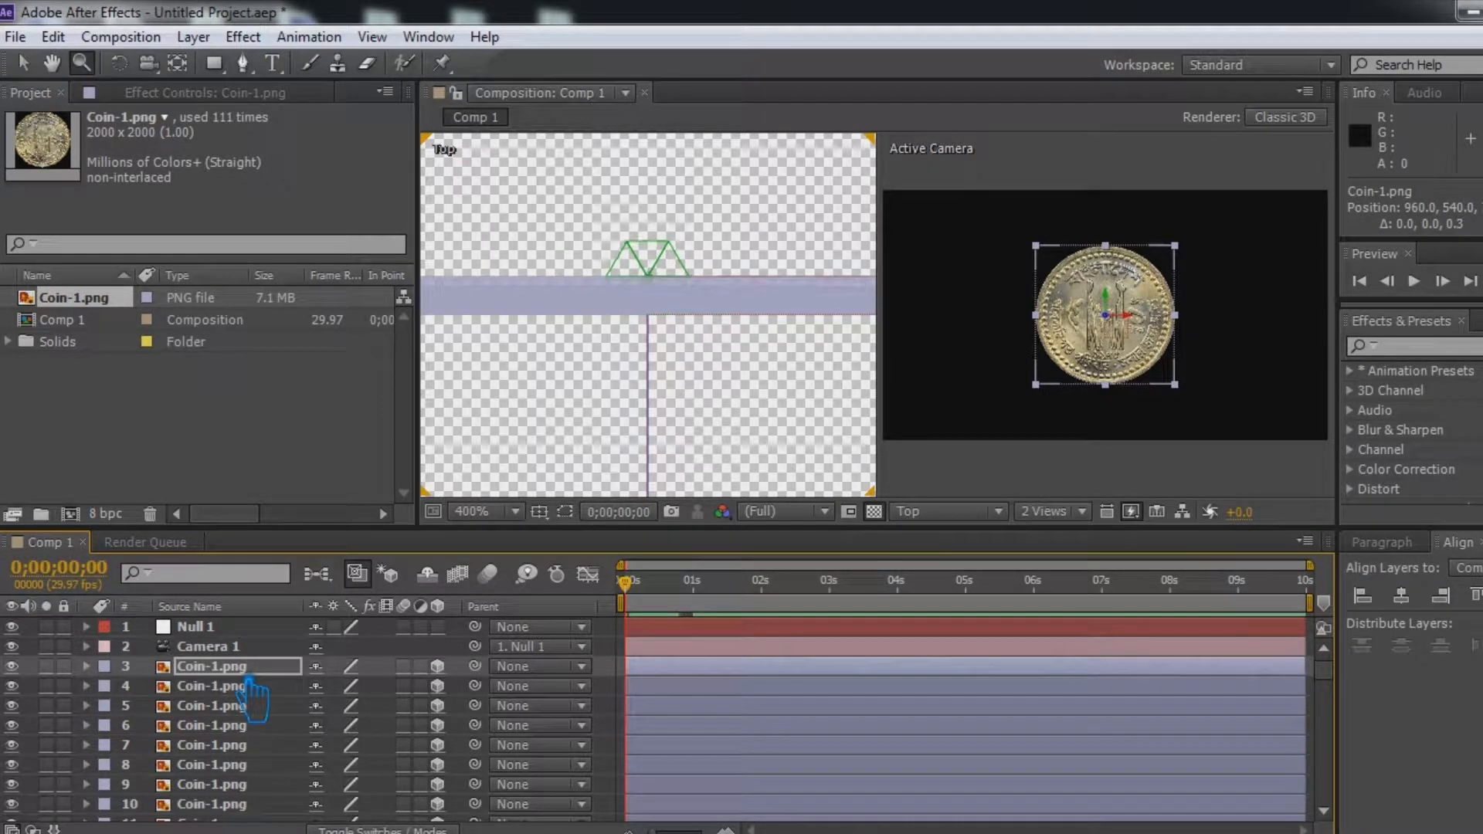
key("Up")
key("Up")
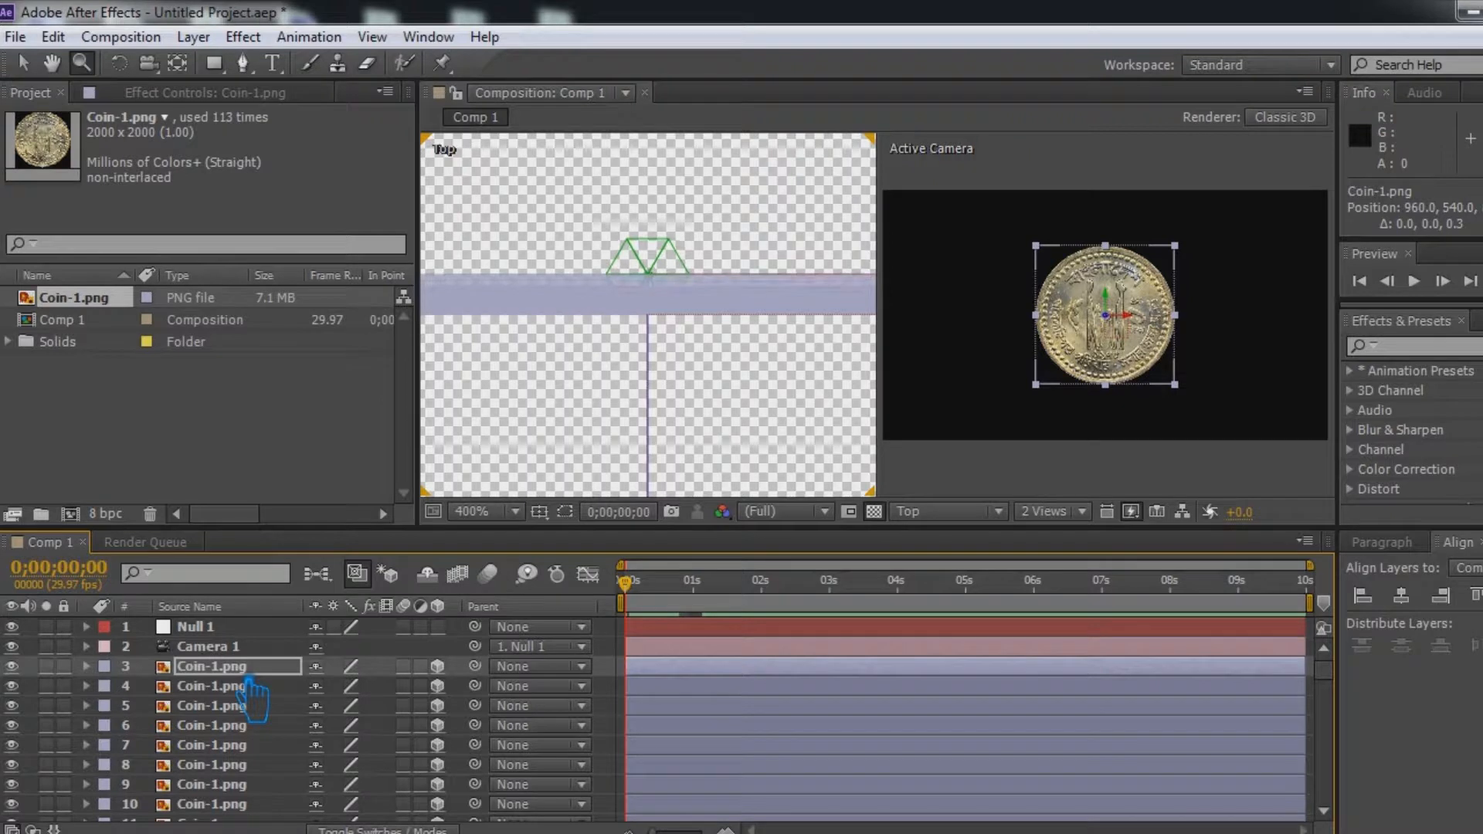
key("ctrl+d")
key("Up")
key("Up")
key("ctrl+d")
key("Up")
key("ctrl+d")
key("Up")
key("Up")
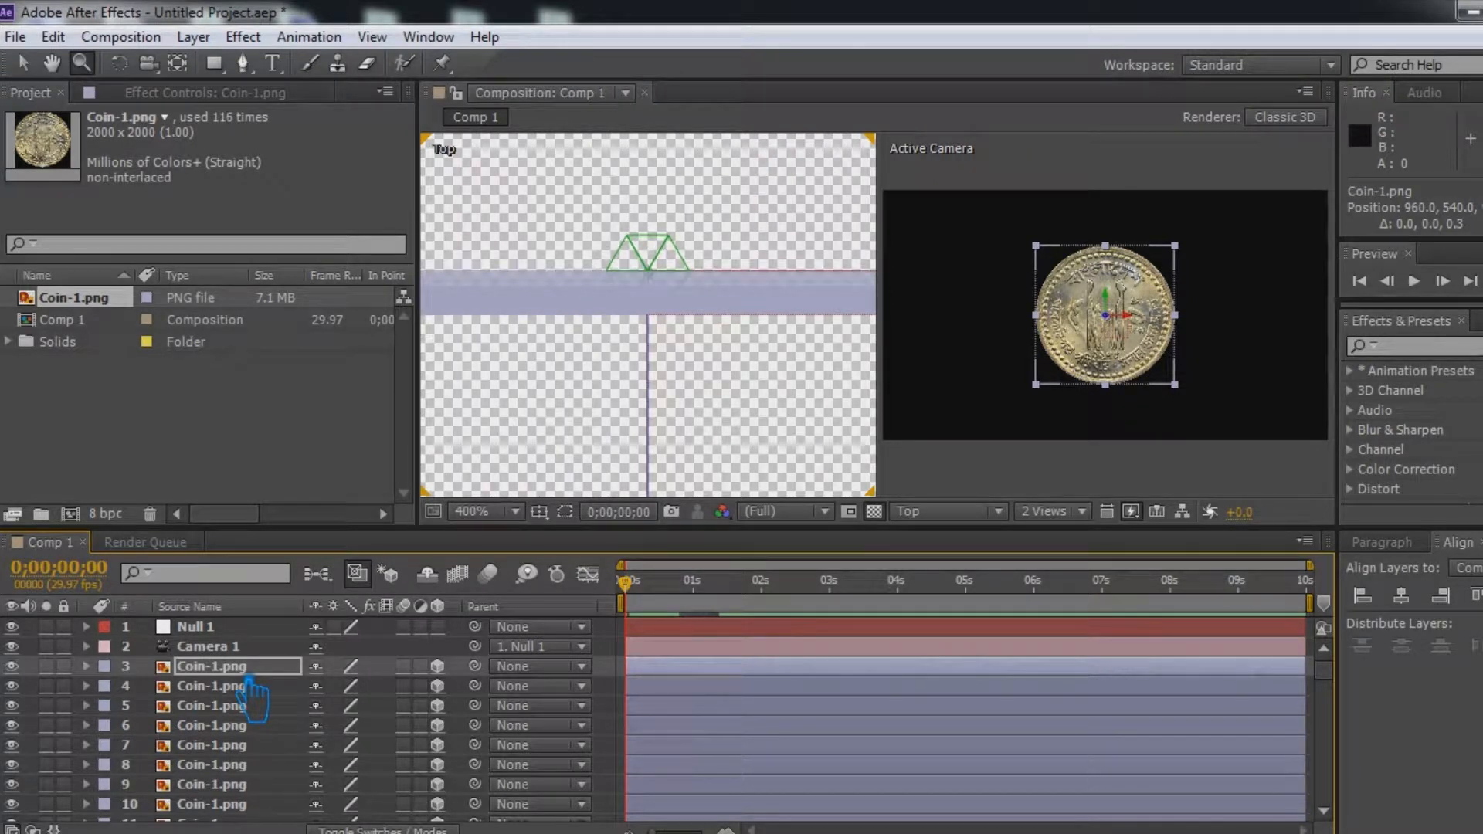
key("Up")
key("ctrl+d")
key("Up")
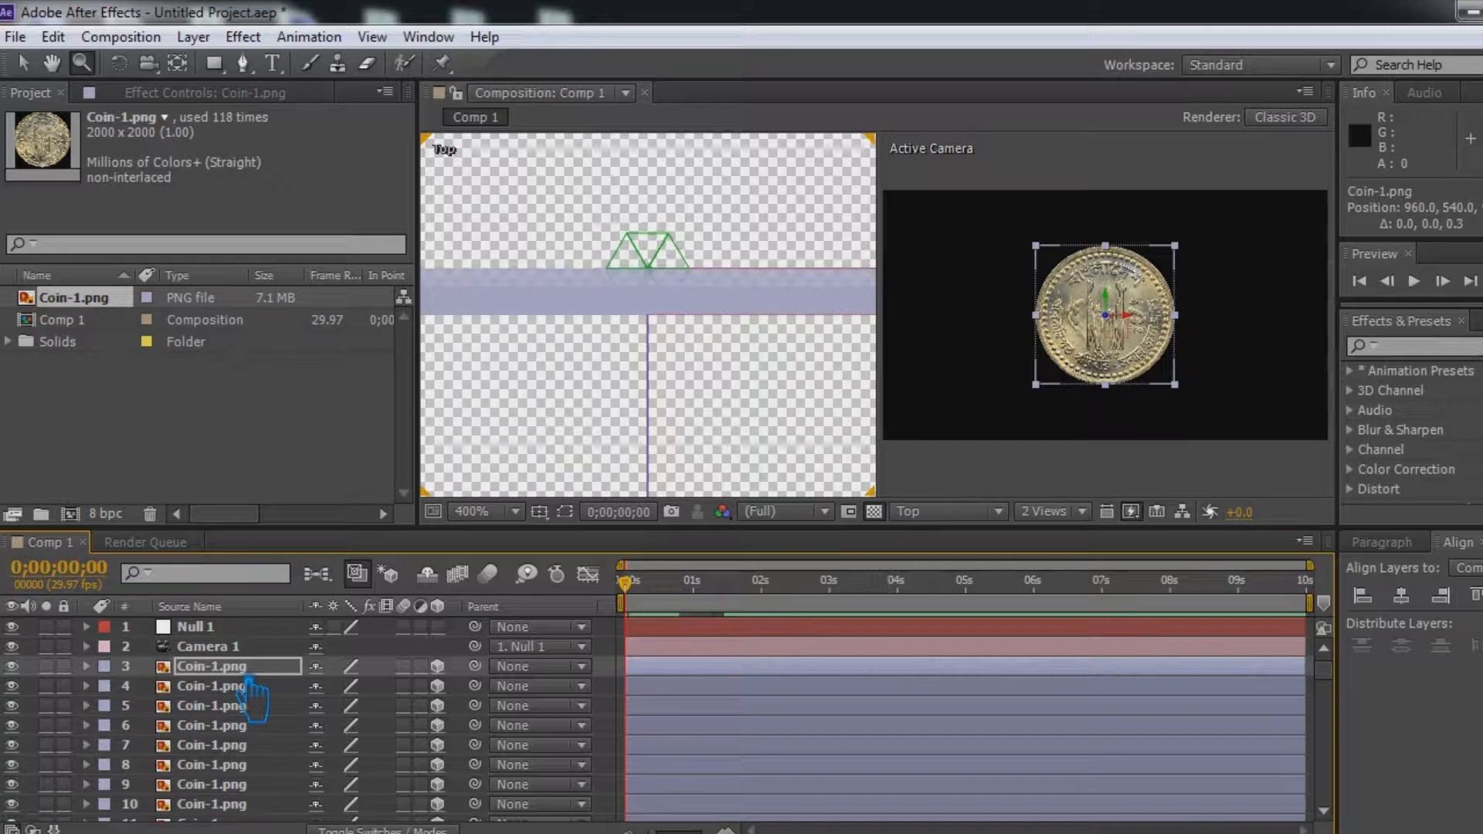
key("ctrl+d")
key("Up")
key("ctrl+d")
key("Up")
key("ctrl+d")
key("Up")
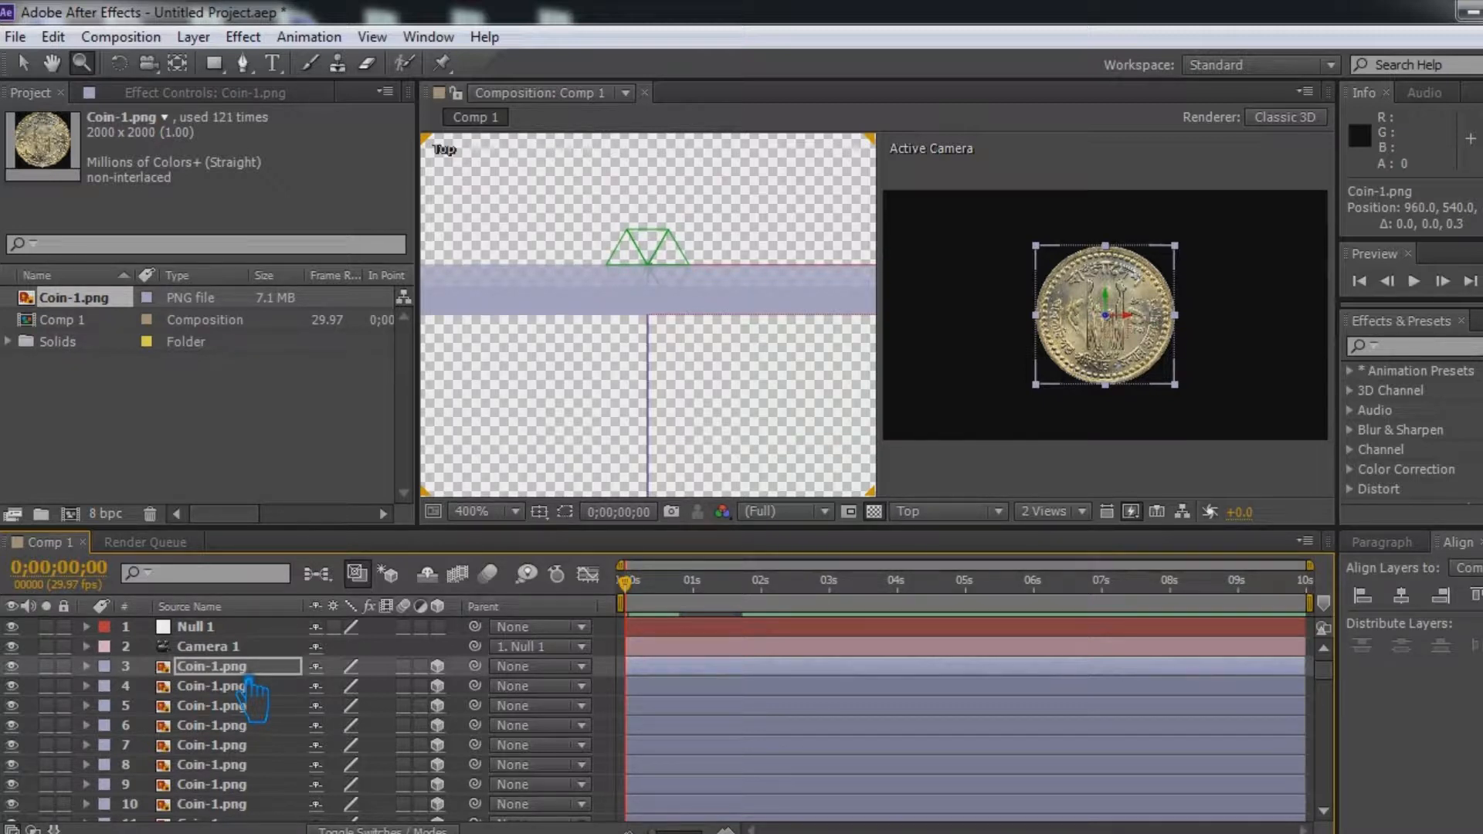
key("Up")
key("ctrl+d")
key("Up")
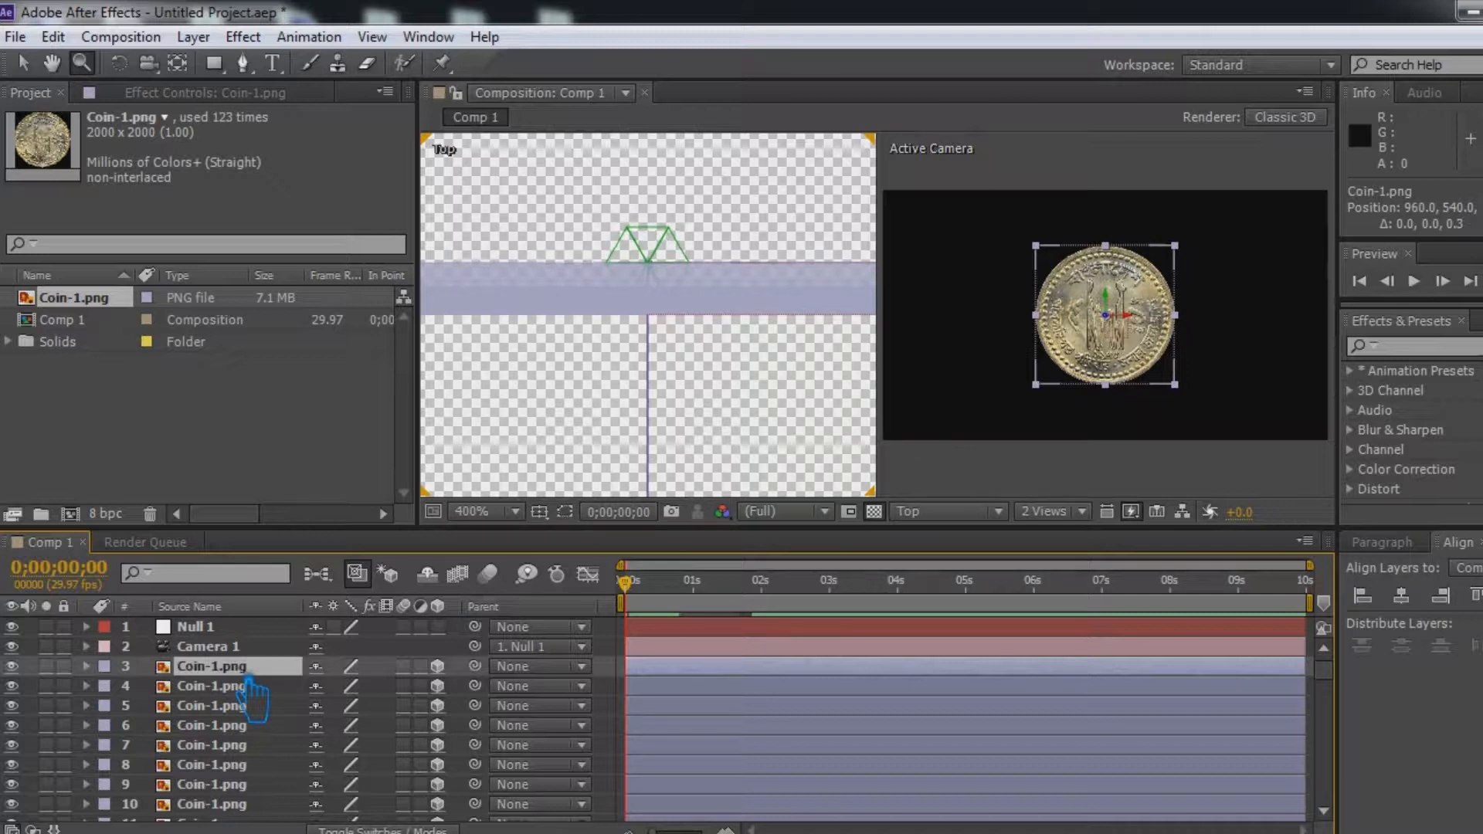
key("ctrl+d")
key("Up")
key("ctrl+d")
key("Up")
key("ctrl+d")
key("Up")
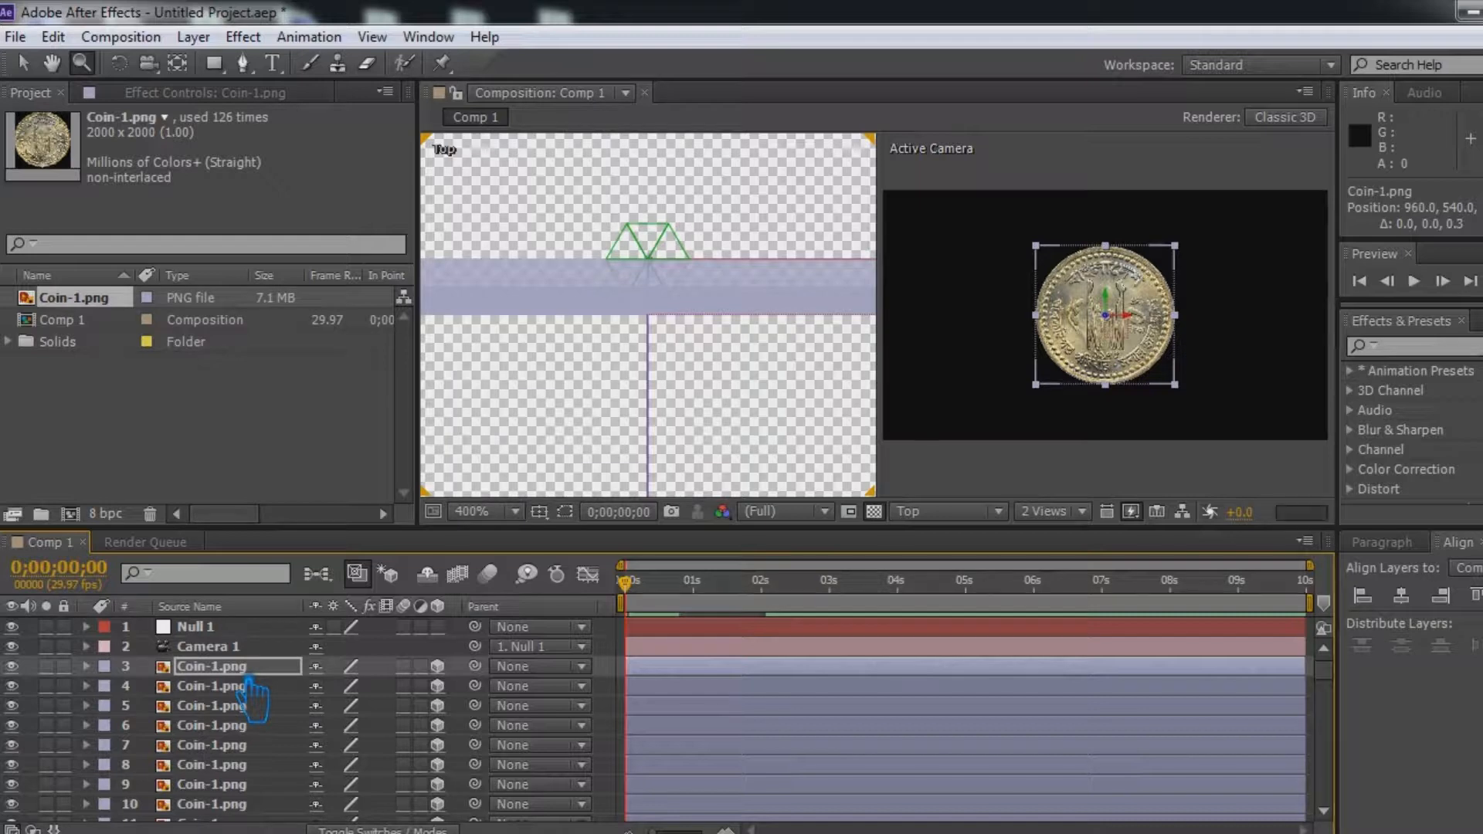
key("Up")
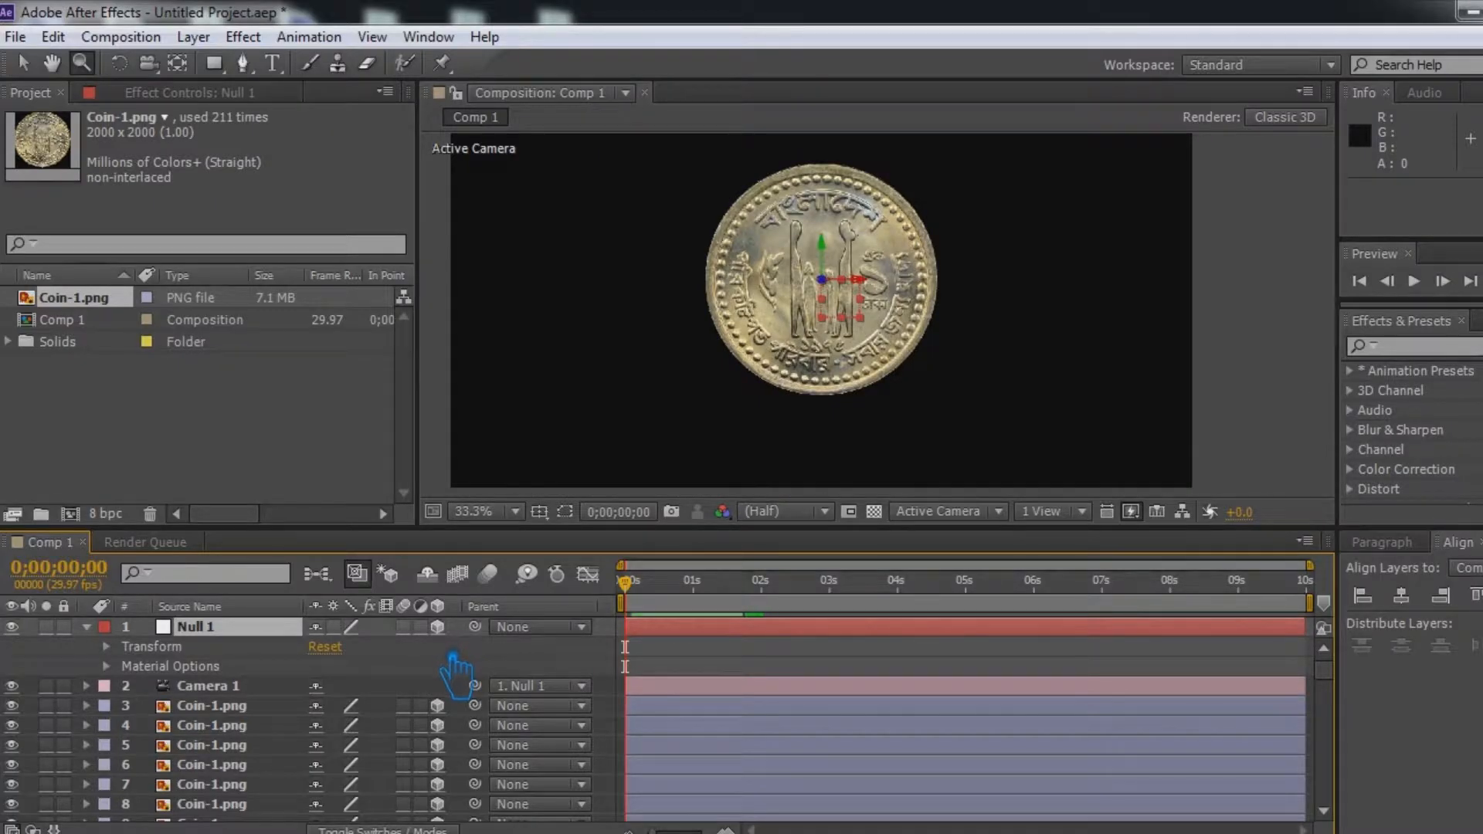
key("ctrl+s")
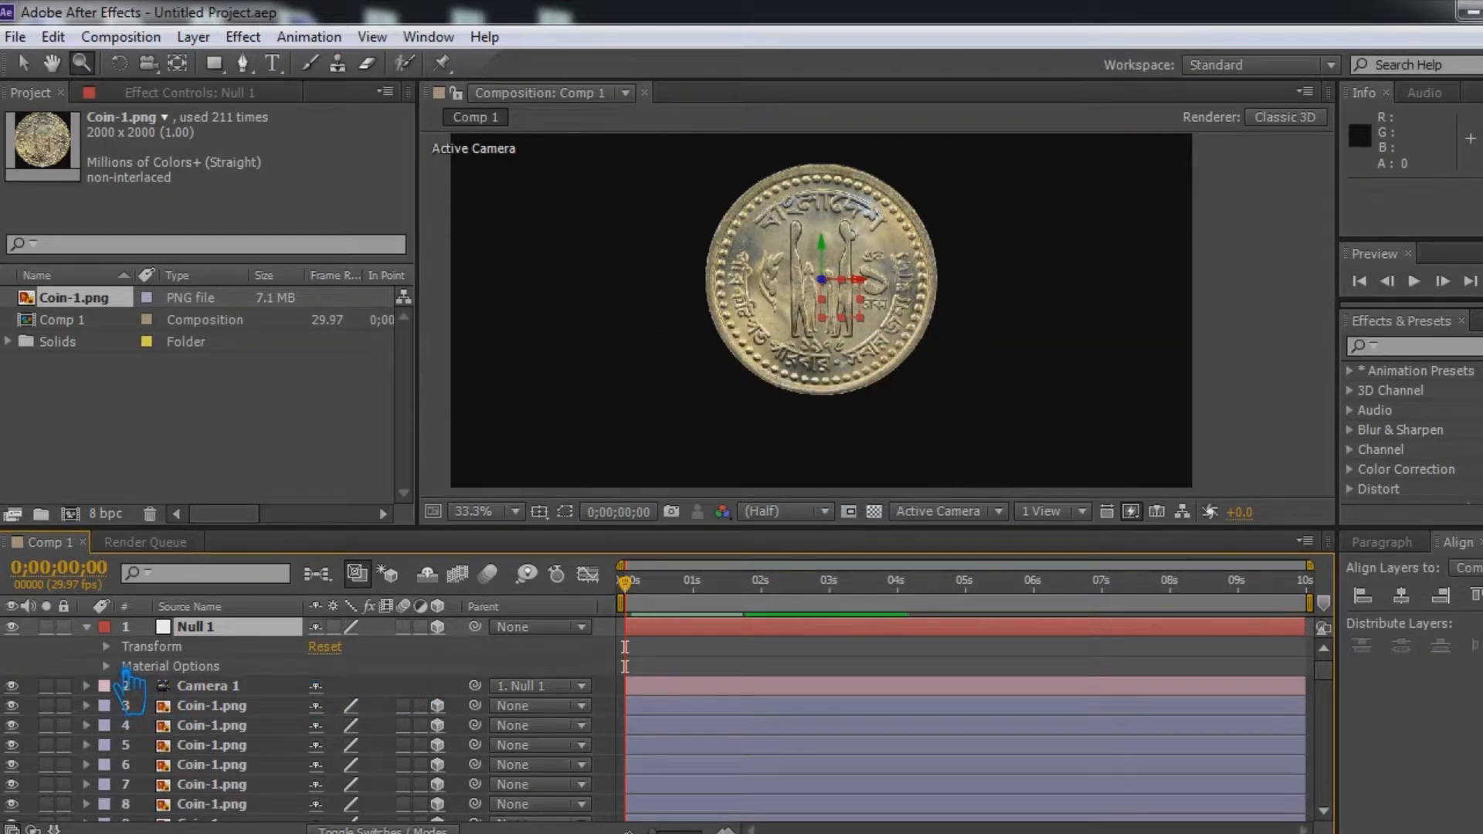
Try turning Null 1 to a Y Rotation of 62° to check the coin's edge, and undo the change.
left_click(123, 649)
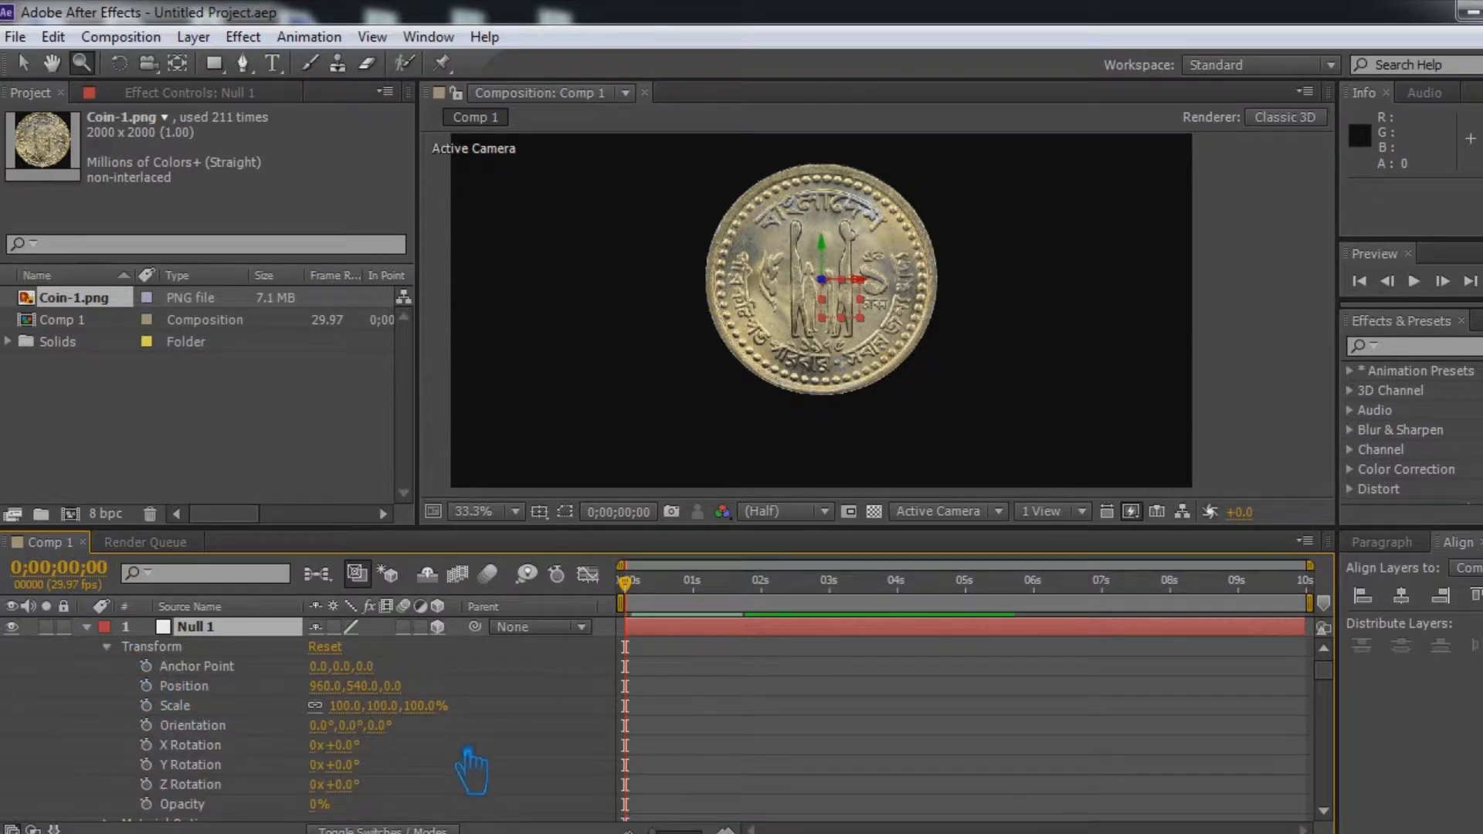
scroll(452, 768, "down", 1)
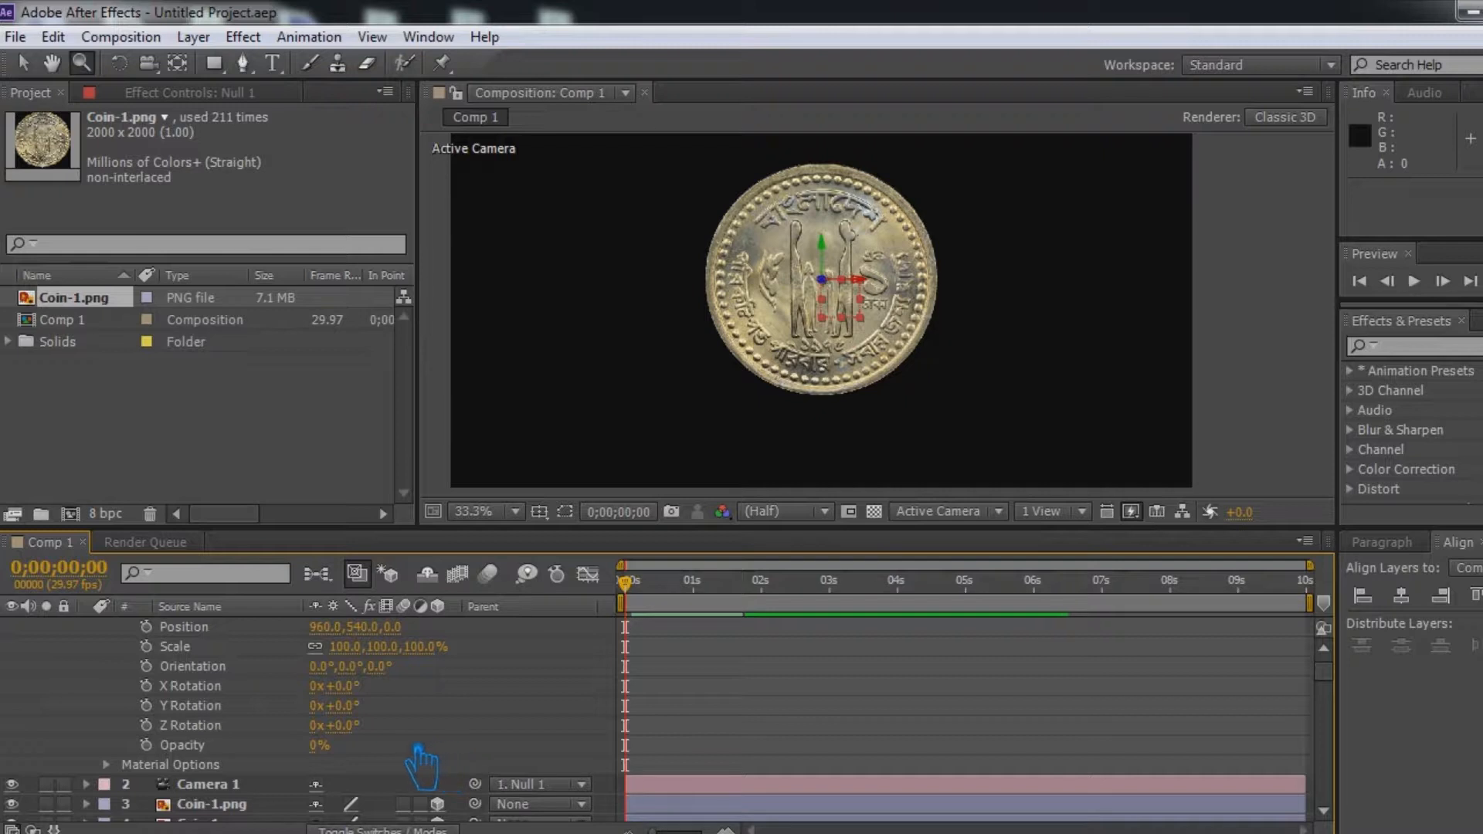
left_click_drag(367, 719, 443, 717)
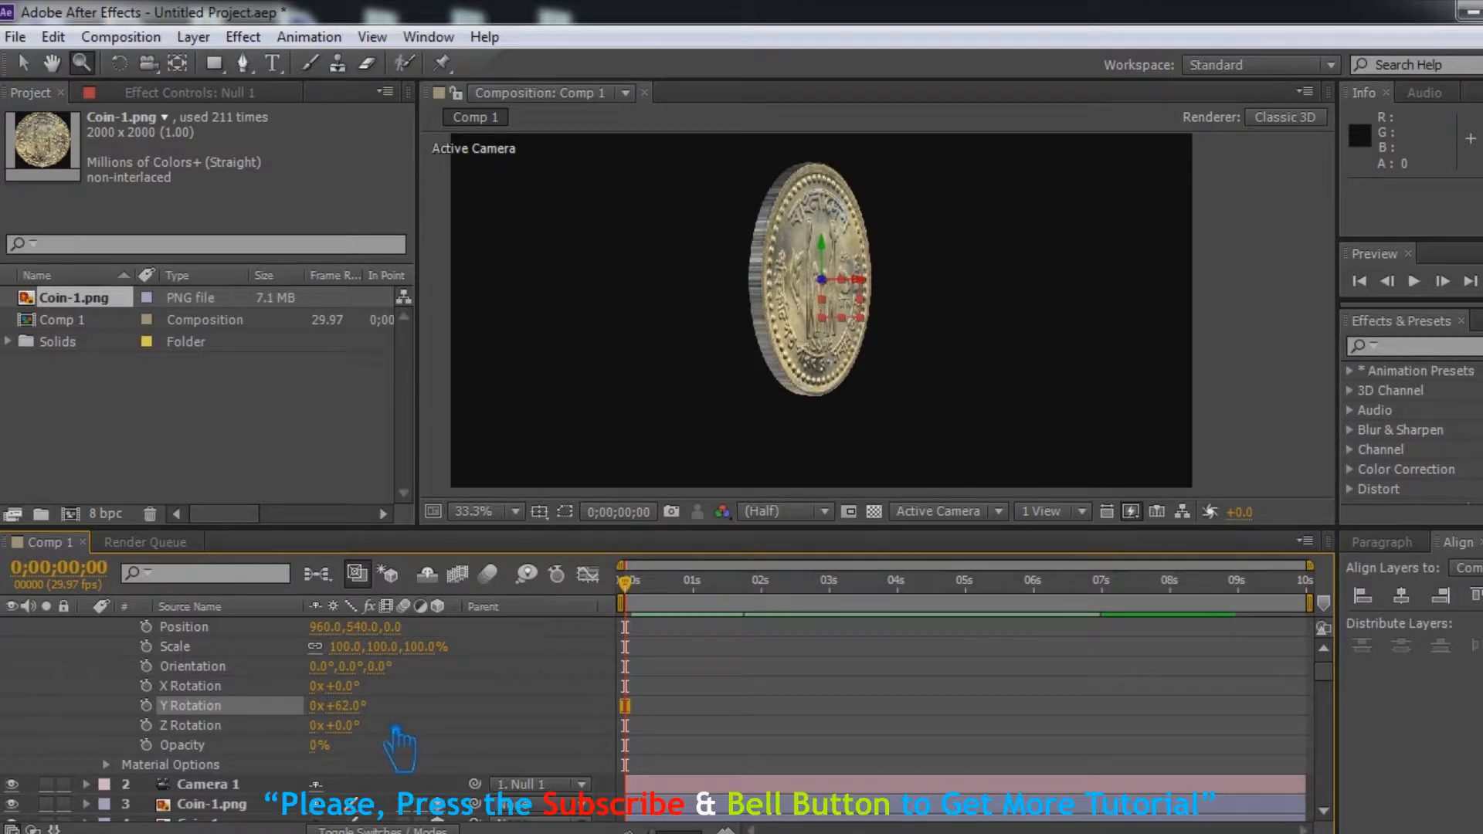
key("ctrl+z")
Keyframe Null 1's Y Rotation from 0° at 0;00;00;00 to one full turn (360°) at 0;00;04;29.
left_click(146, 706)
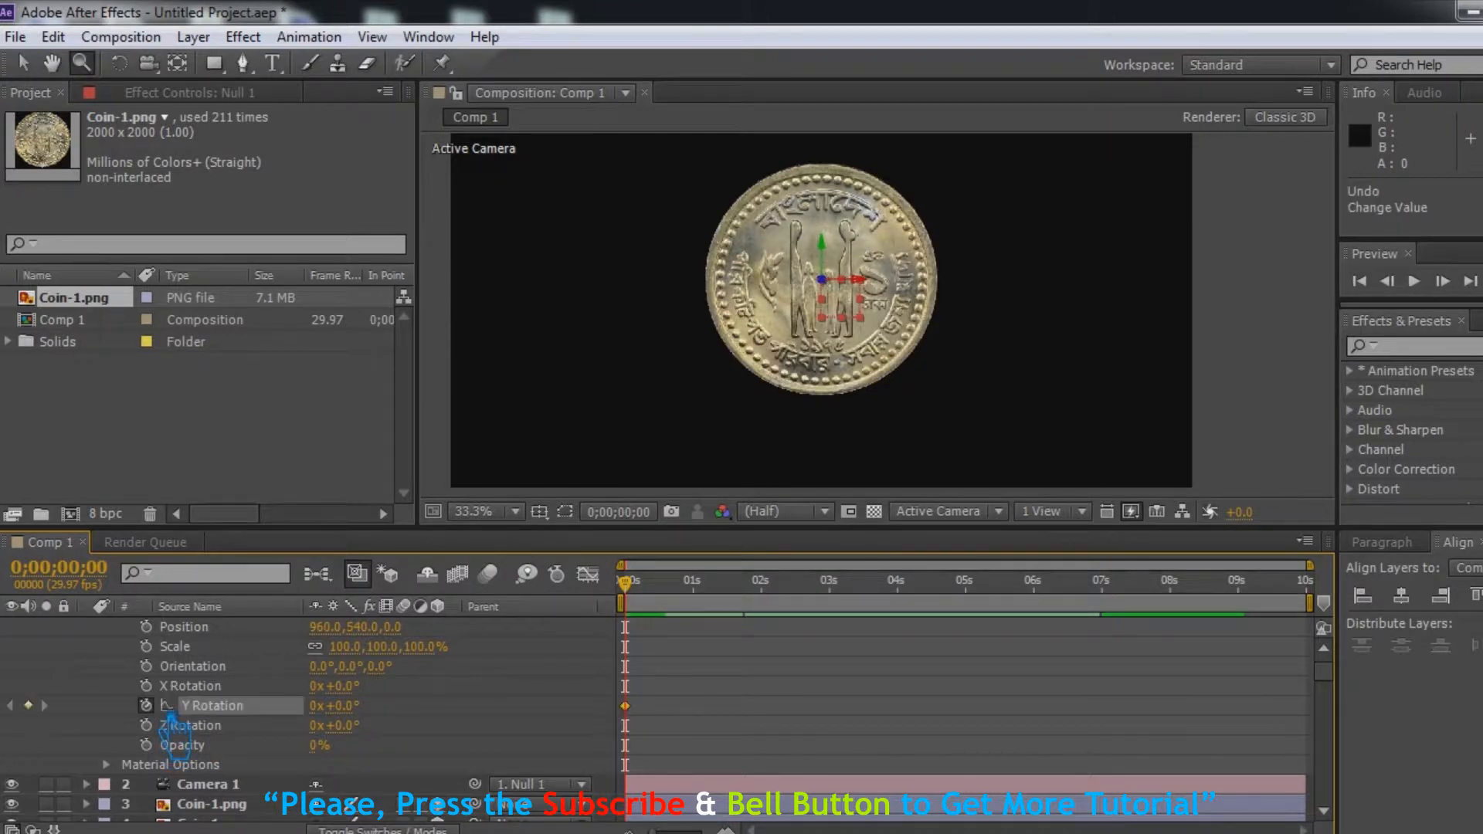
left_click_drag(645, 595, 981, 593)
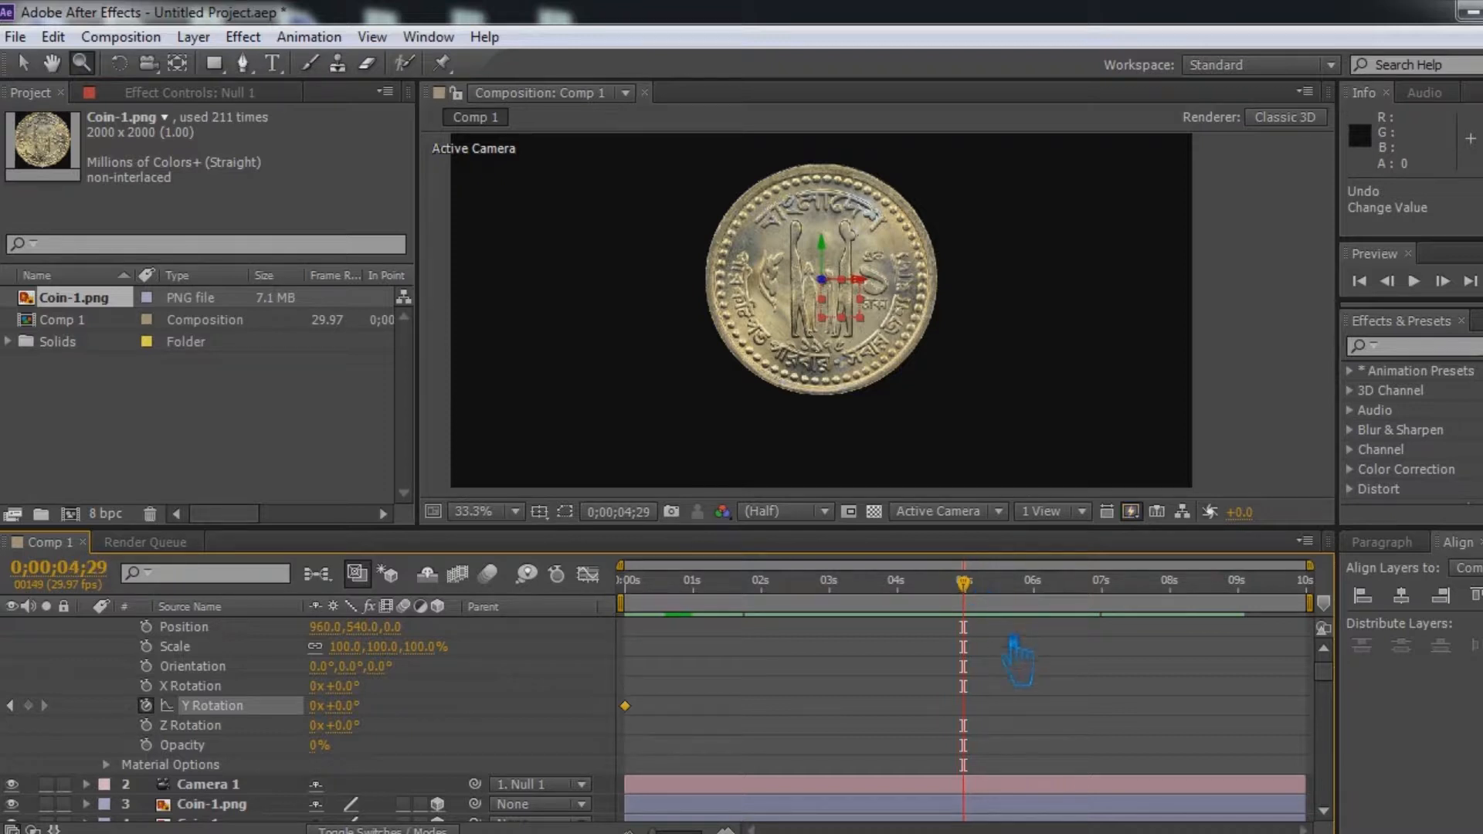
left_click(363, 709)
type("360")
key("Return")
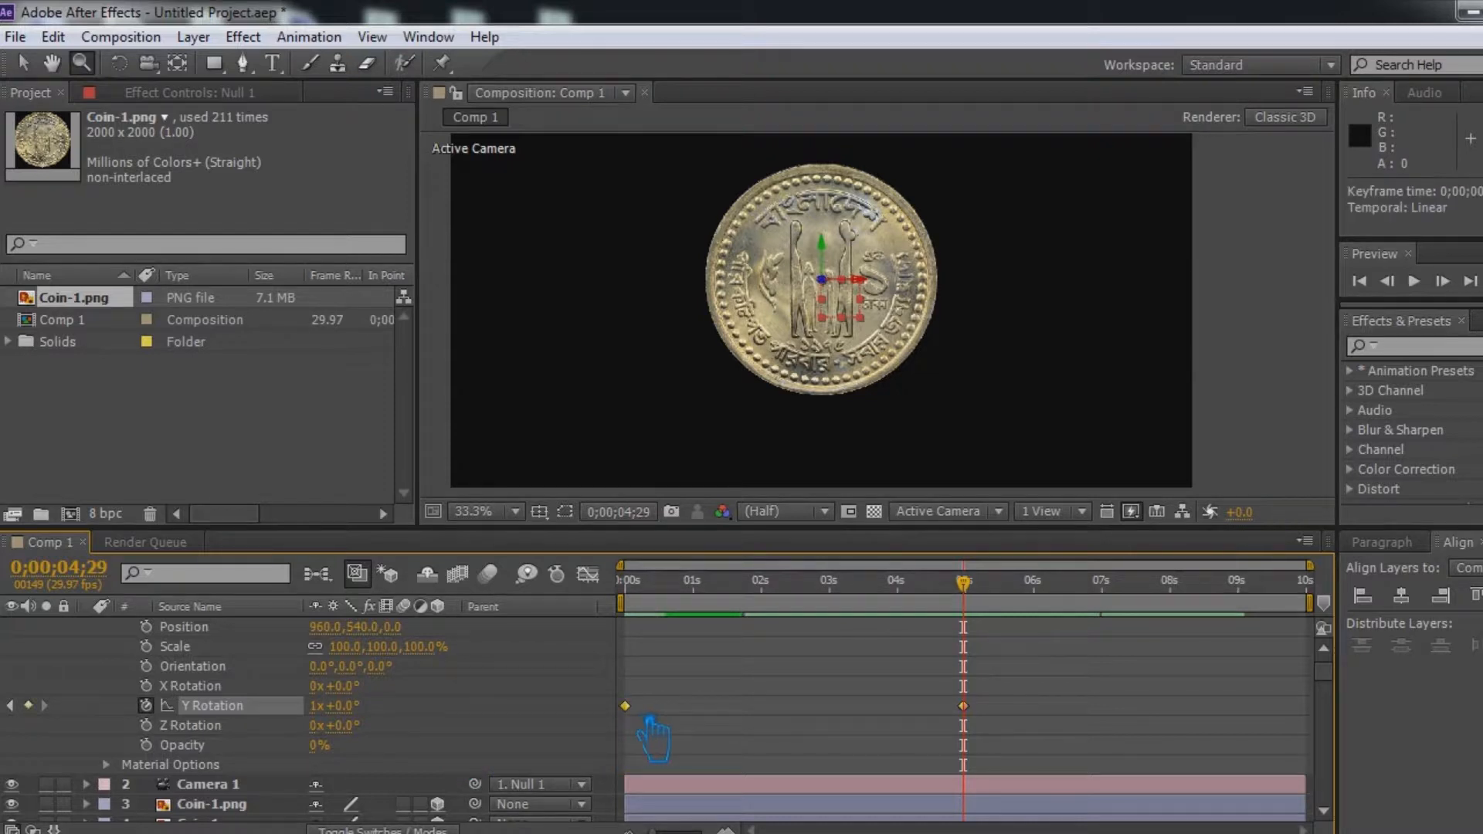
Apply Easy Ease Out to the first Y Rotation keyframe and Easy Ease In to the second, and save the project.
right_click(641, 730)
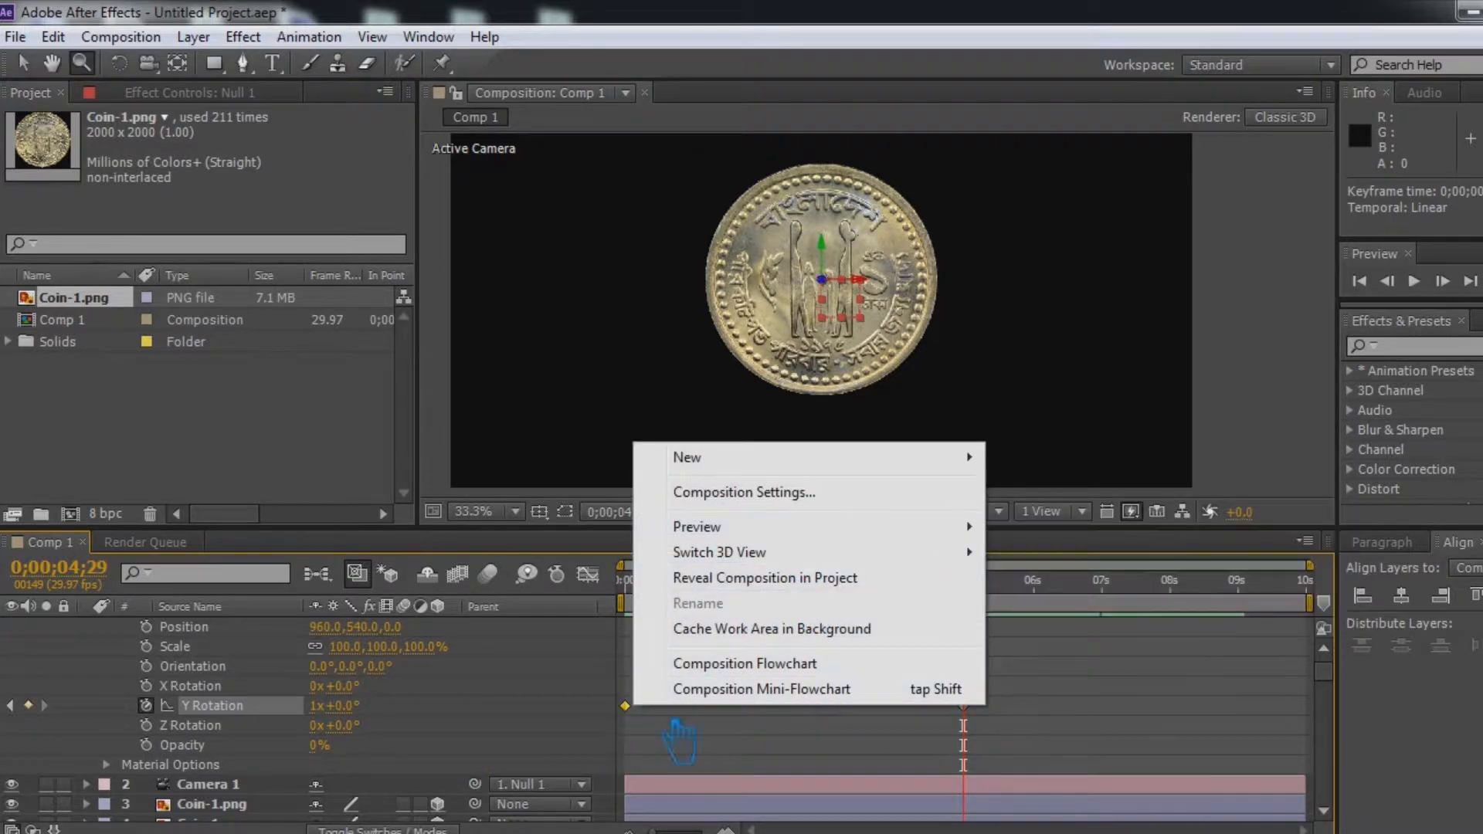
left_click(646, 723)
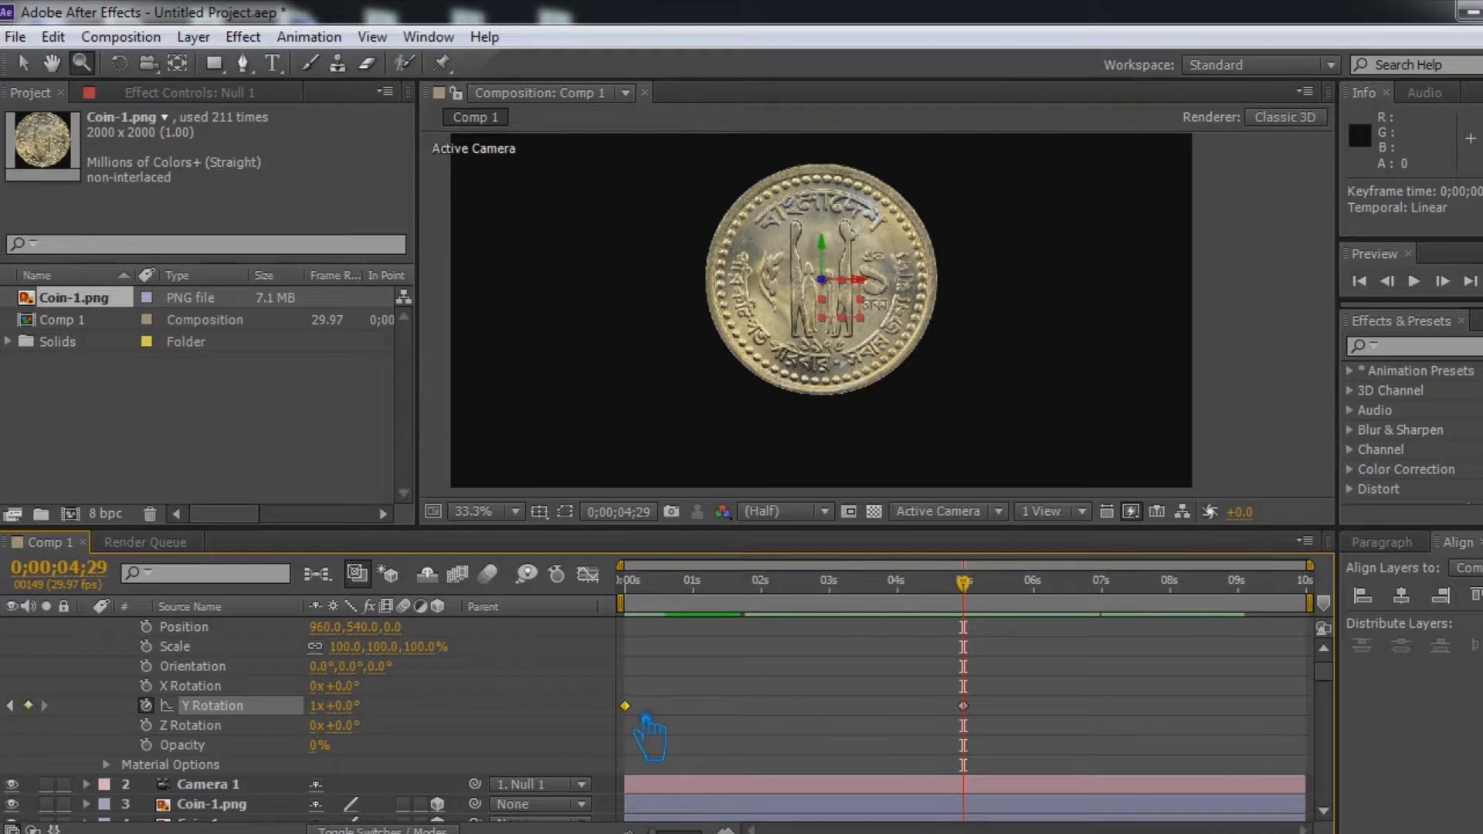
right_click(626, 705)
mouse_move(852, 695)
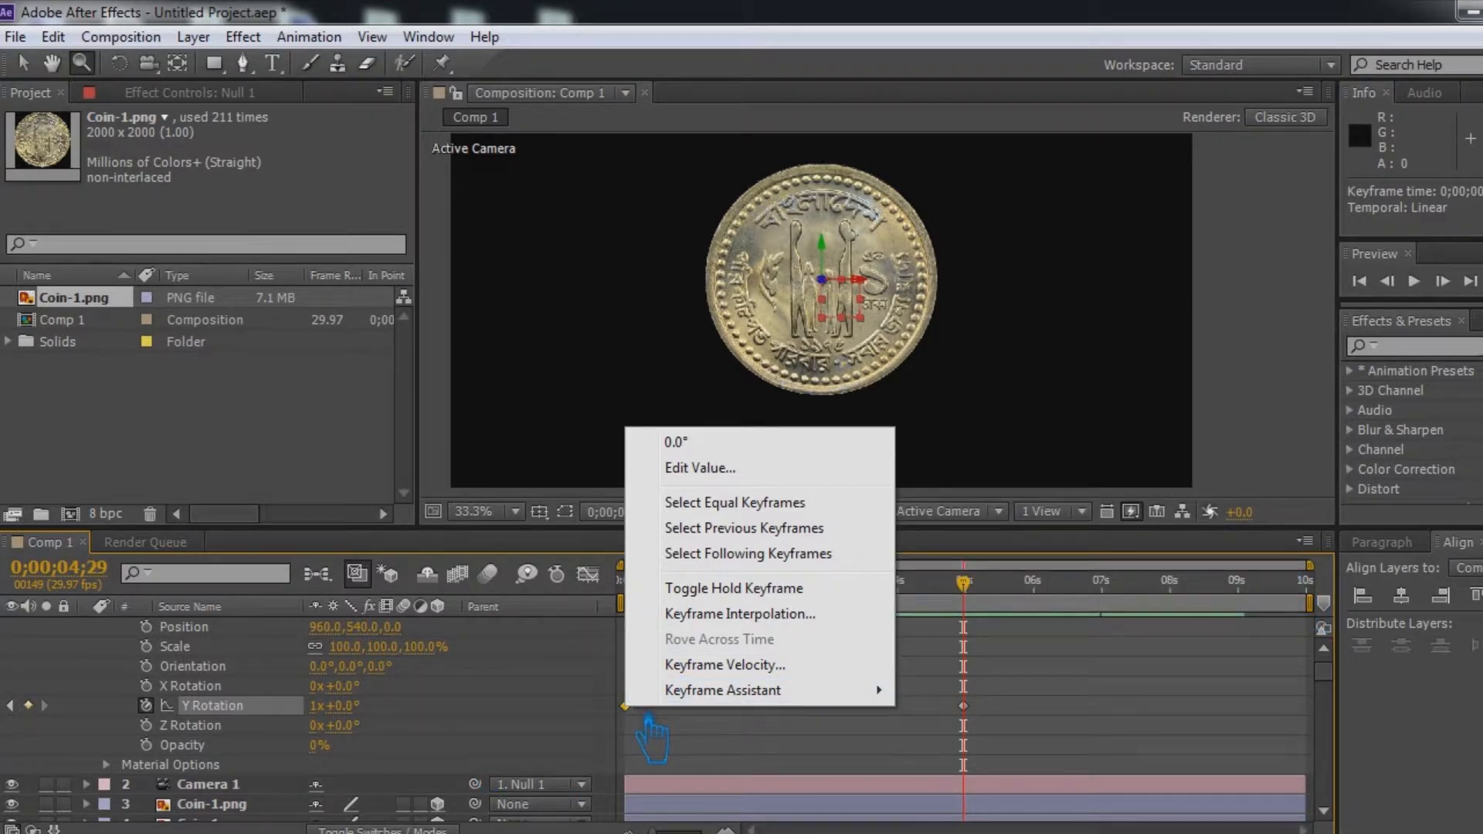
key("Escape")
key("ctrl+shift+F9")
left_click(964, 705)
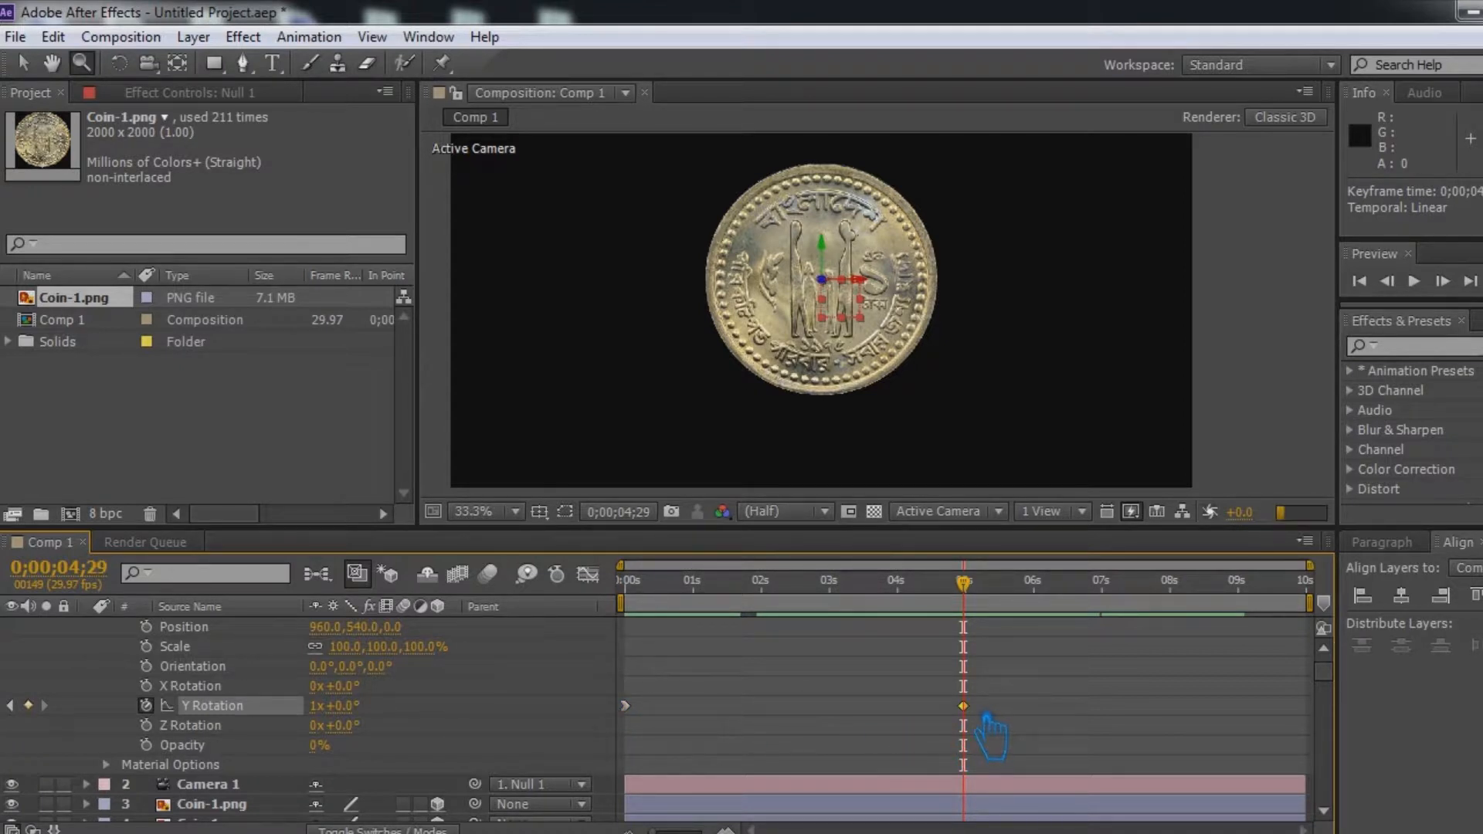
key("shift+F9")
left_click(1097, 718)
key("ctrl+s")
Preview the coin's Y-axis spin and scrub through its first two seconds.
key("Page_Up")
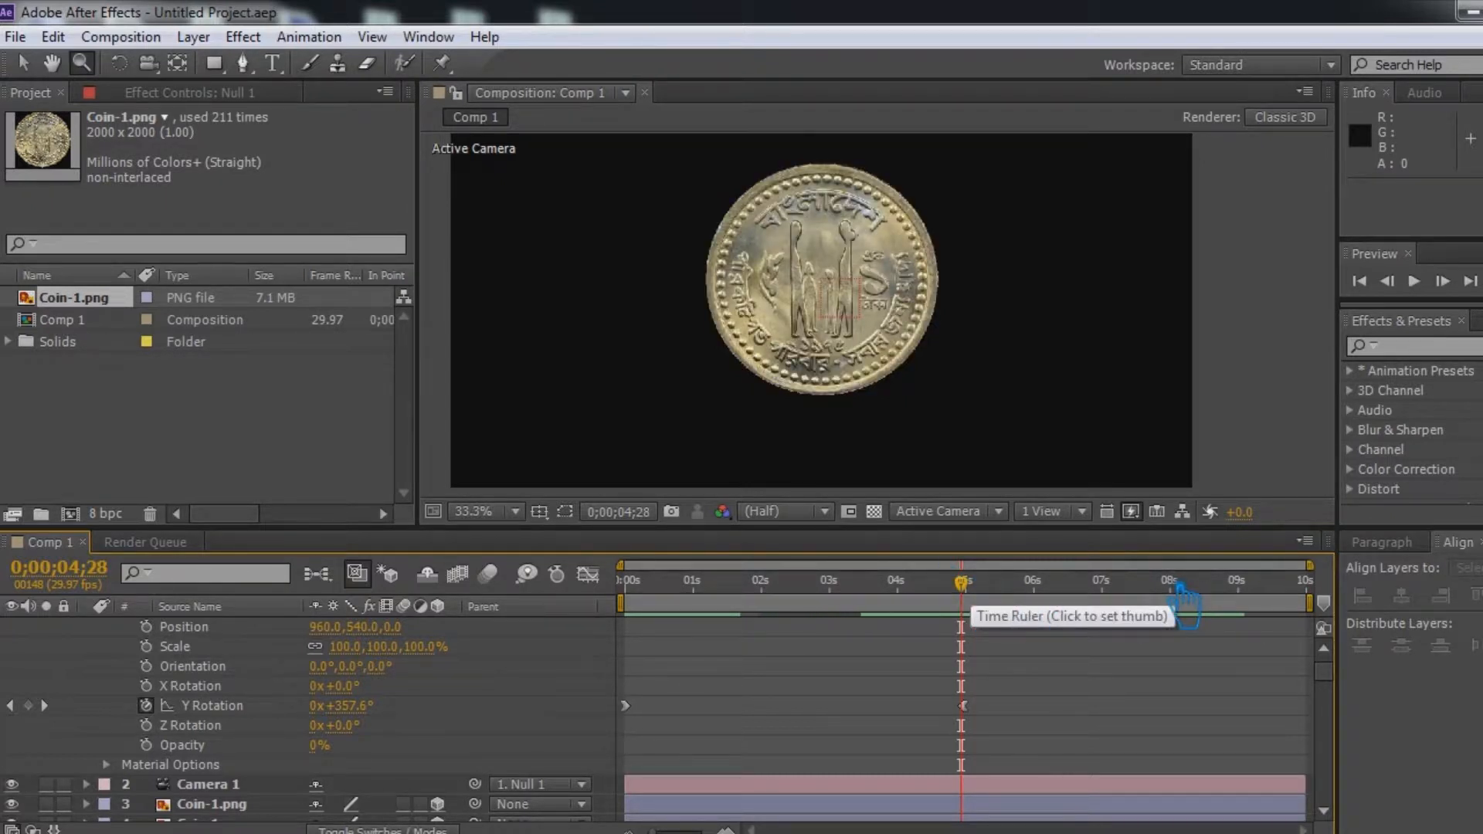
key("KP_0")
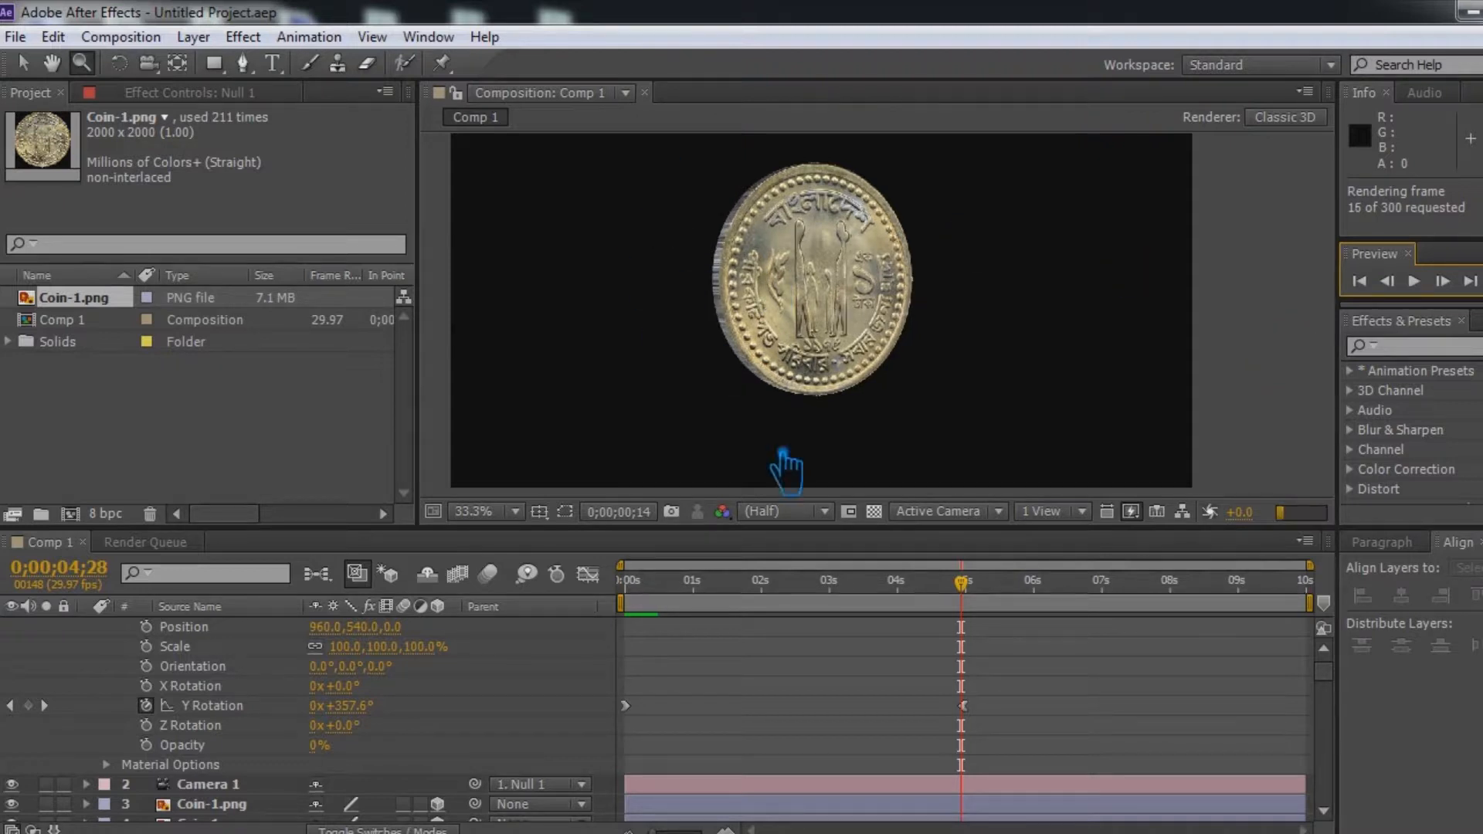
key("space")
key("space")
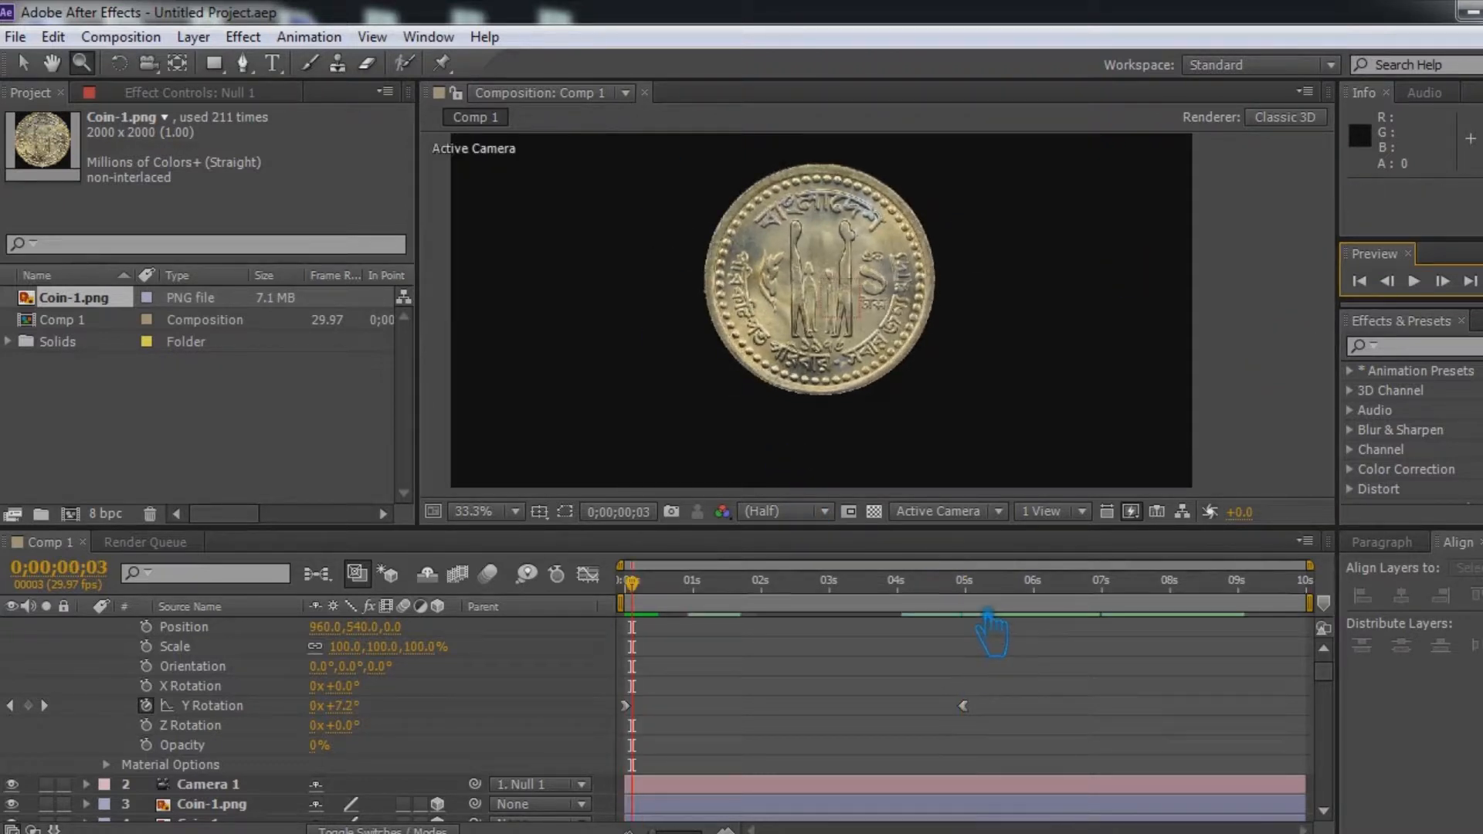
left_click_drag(642, 594, 776, 619)
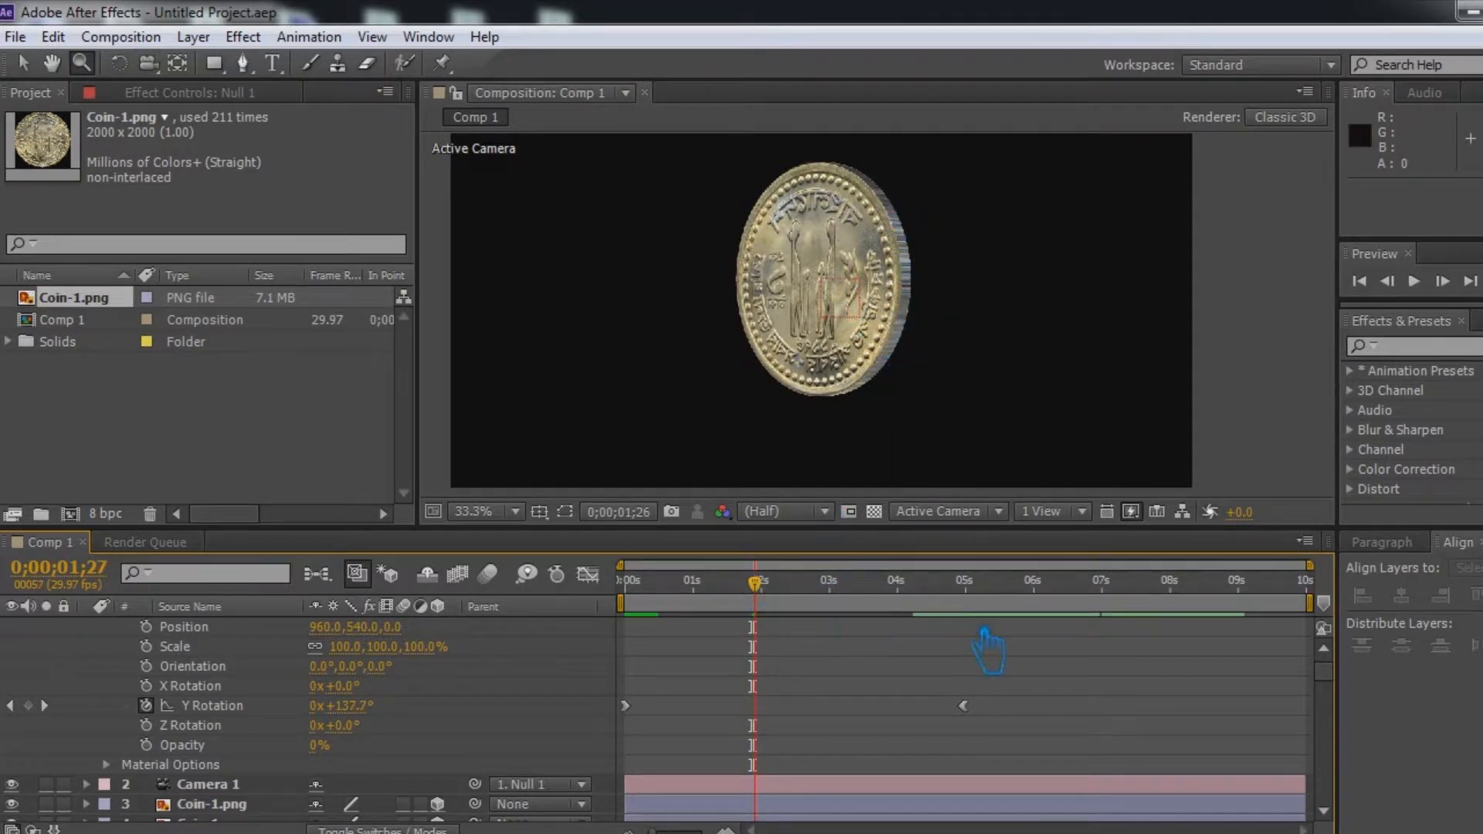
Keyframe Null 1's X Rotation from 0° at 0;00;04;29 to one full turn at 0;00;09;29.
left_click(990, 635)
left_click_drag(990, 635, 984, 641)
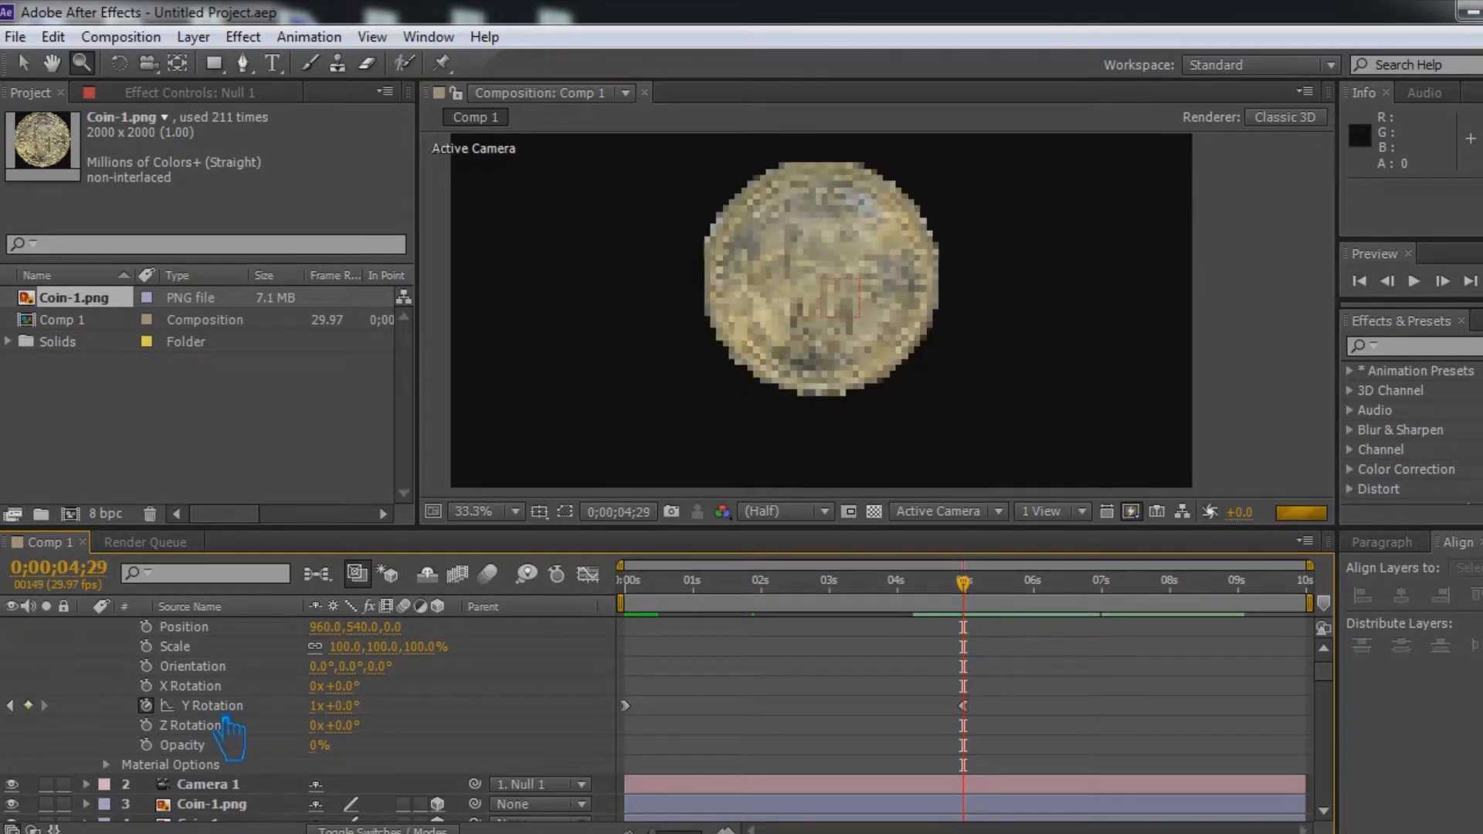
left_click(146, 686)
left_click_drag(963, 582, 968, 582)
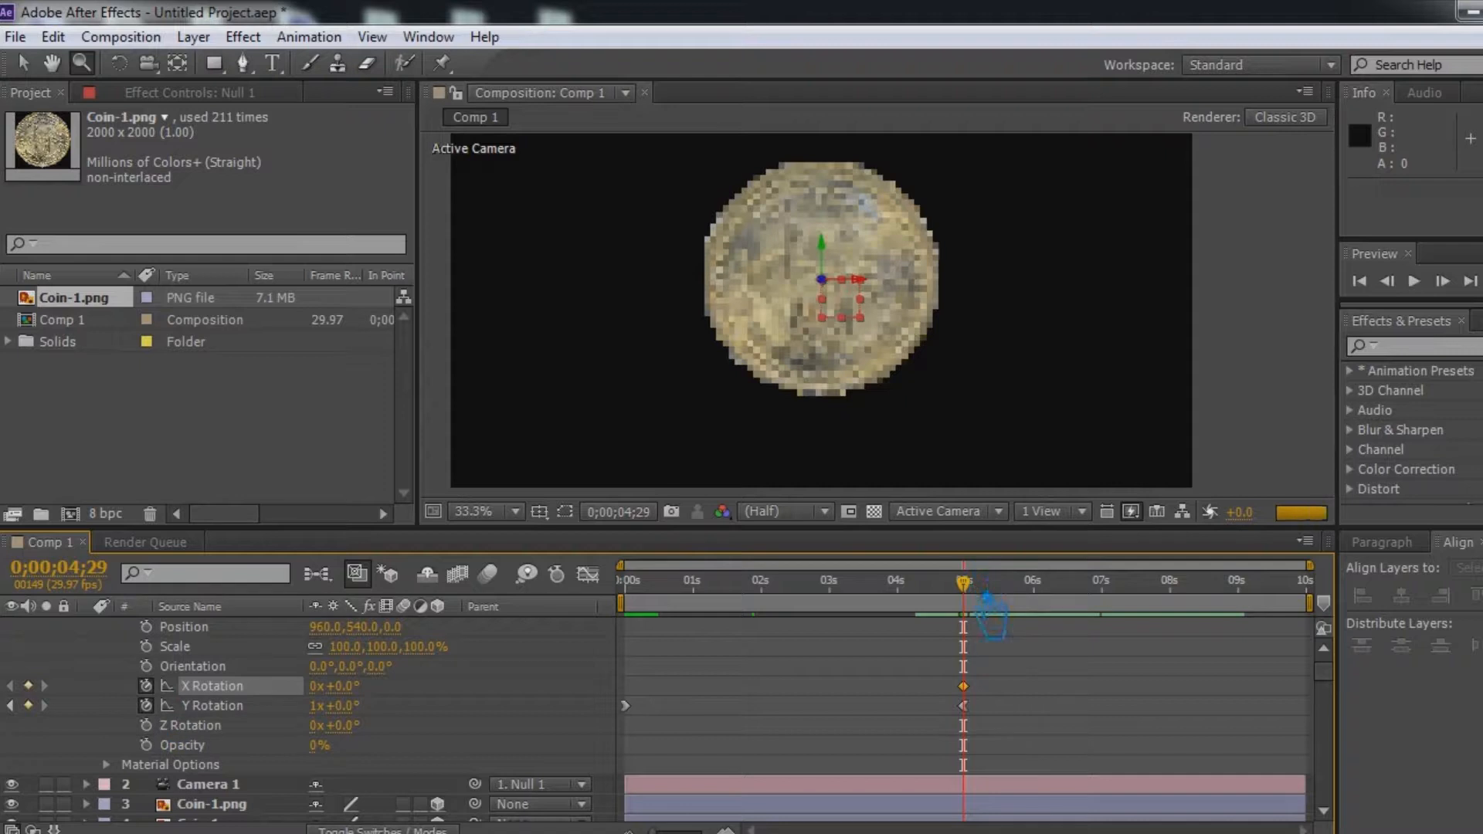
left_click_drag(1286, 626, 1324, 627)
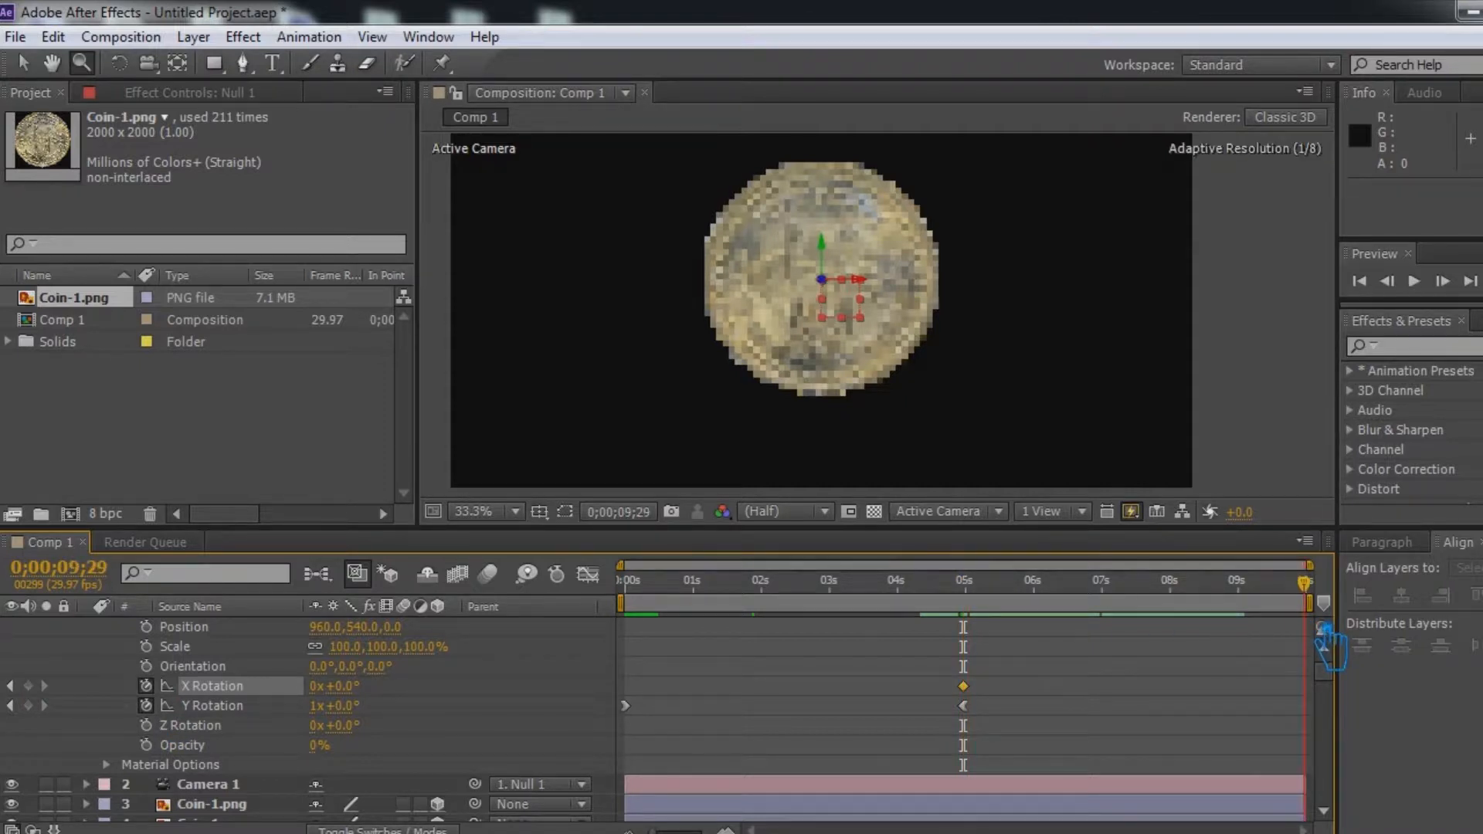
left_click(343, 687)
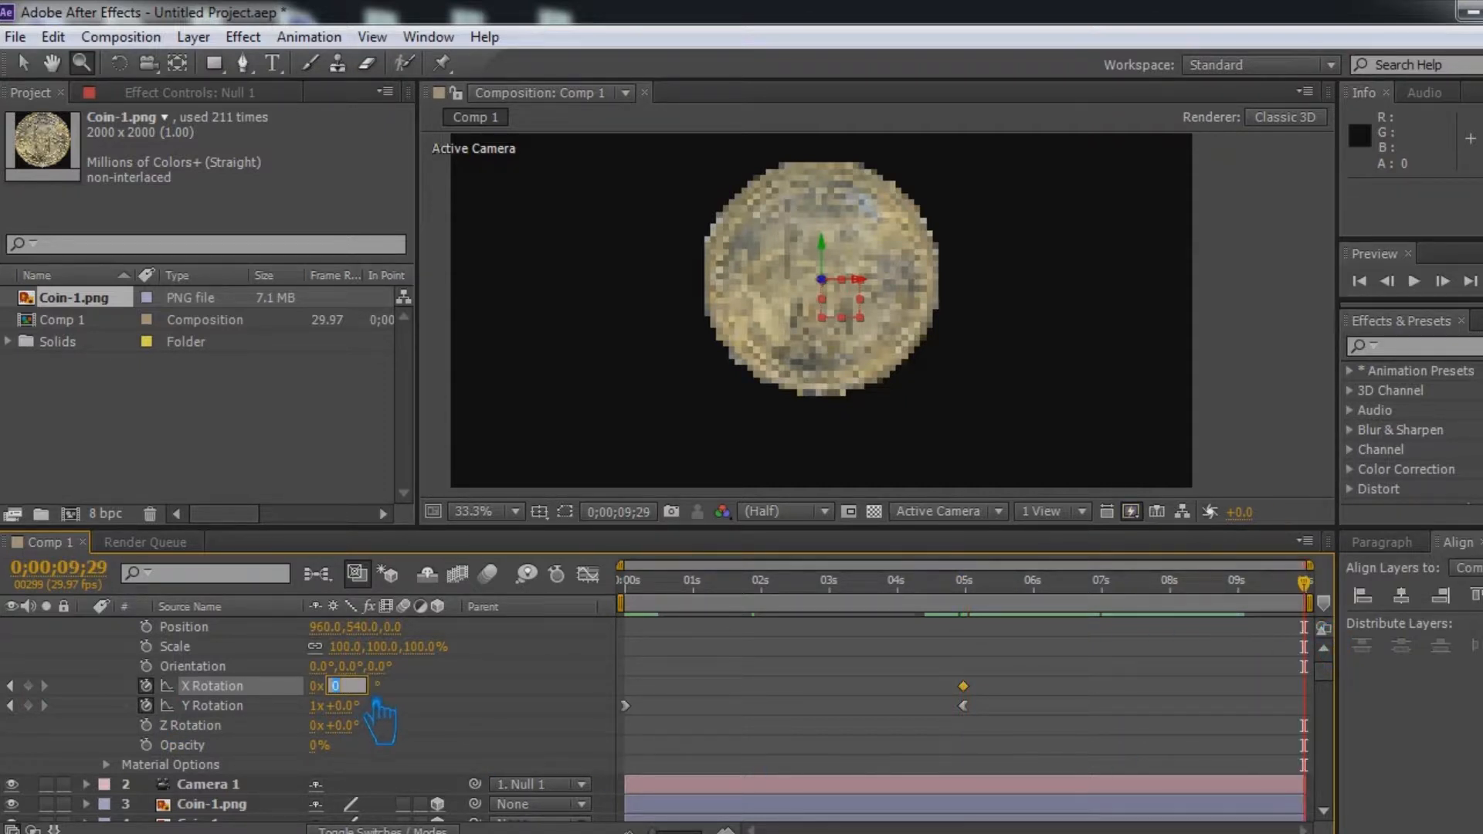
key("Return")
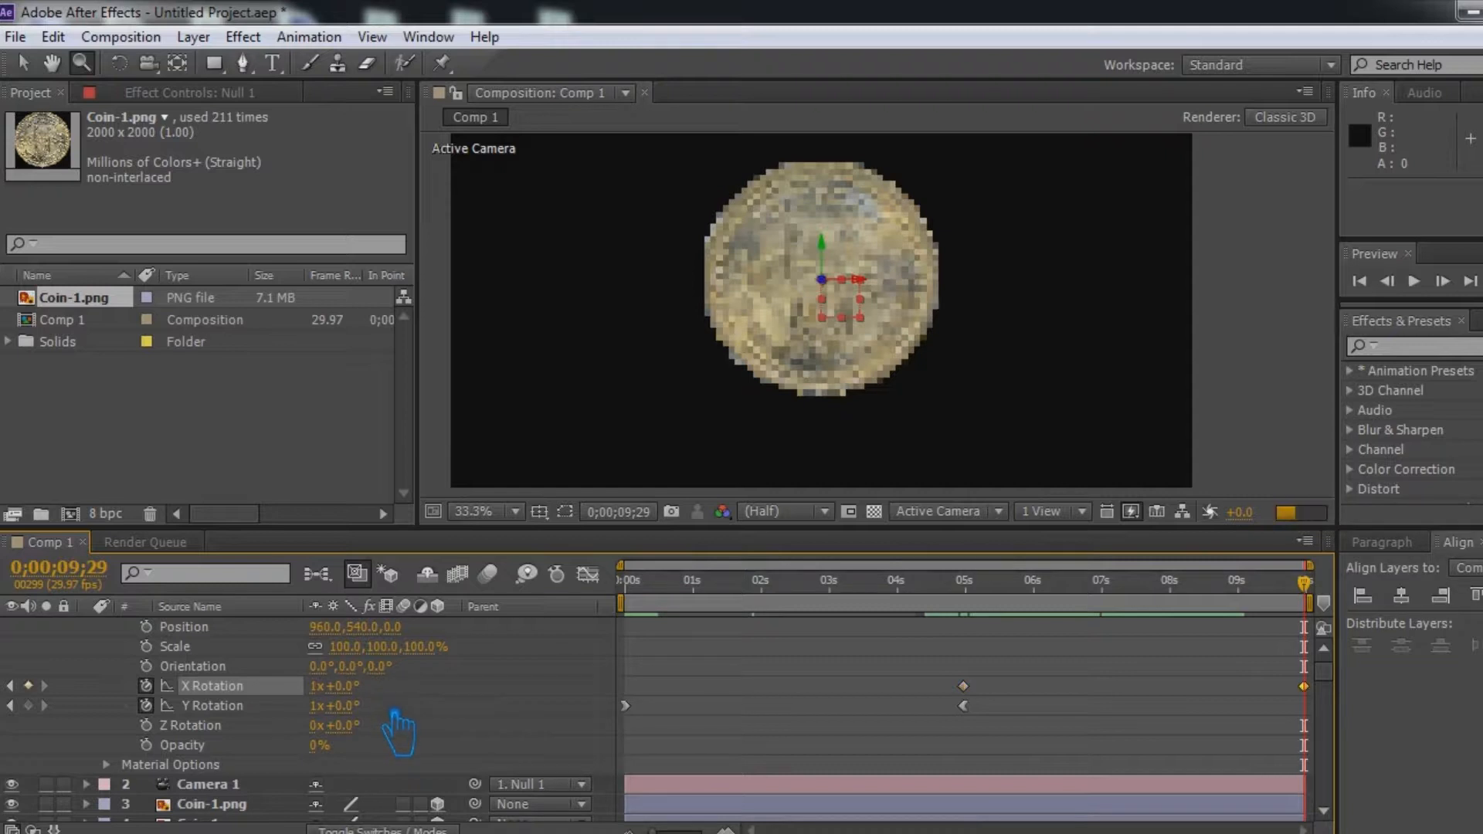
Apply Easy Ease Out to the first X Rotation keyframe and Easy Ease In to the last, save the project and preview the animation.
left_click(964, 686)
right_click(965, 687)
mouse_move(1128, 668)
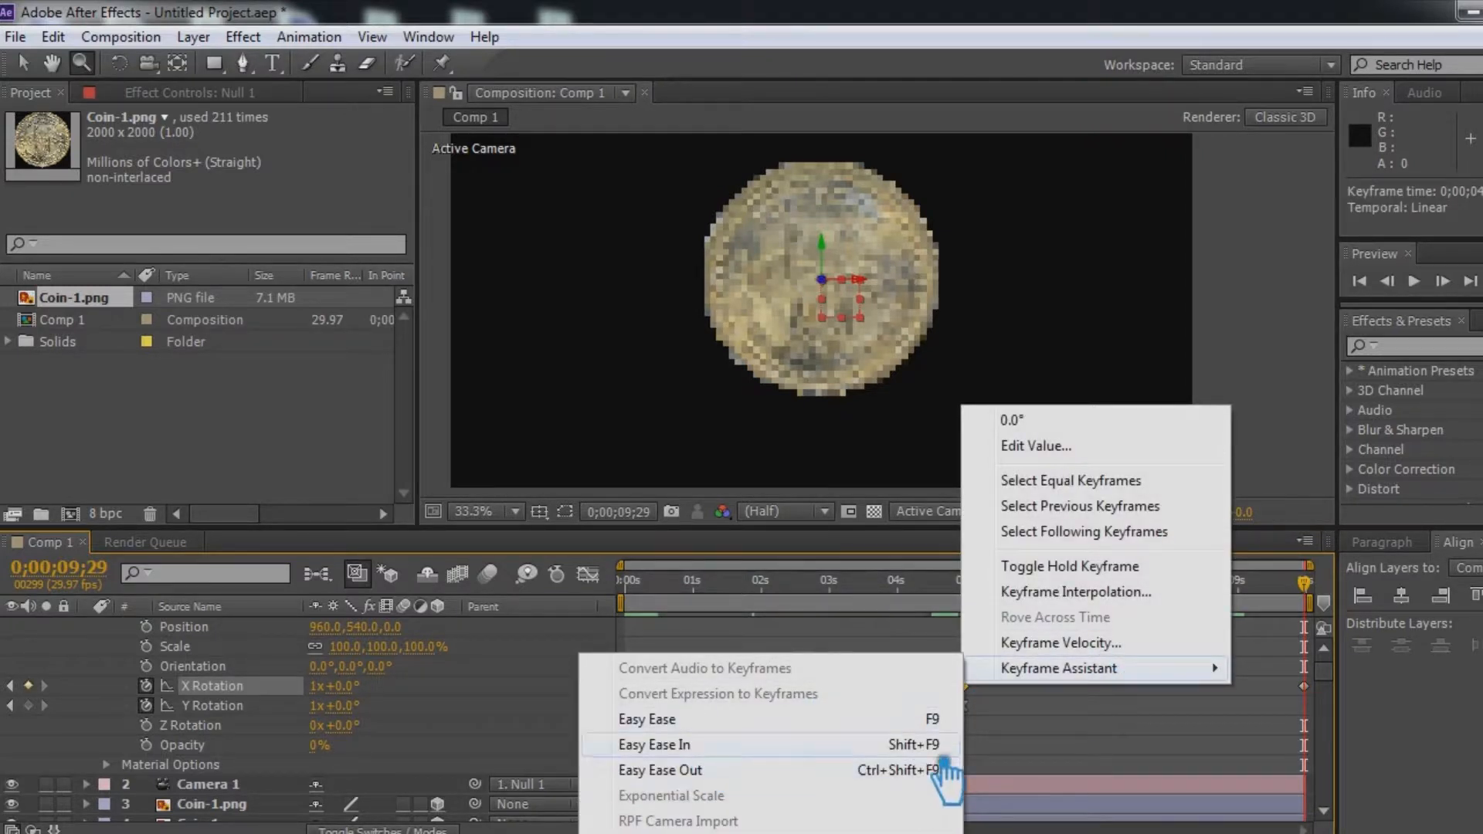
left_click(944, 748)
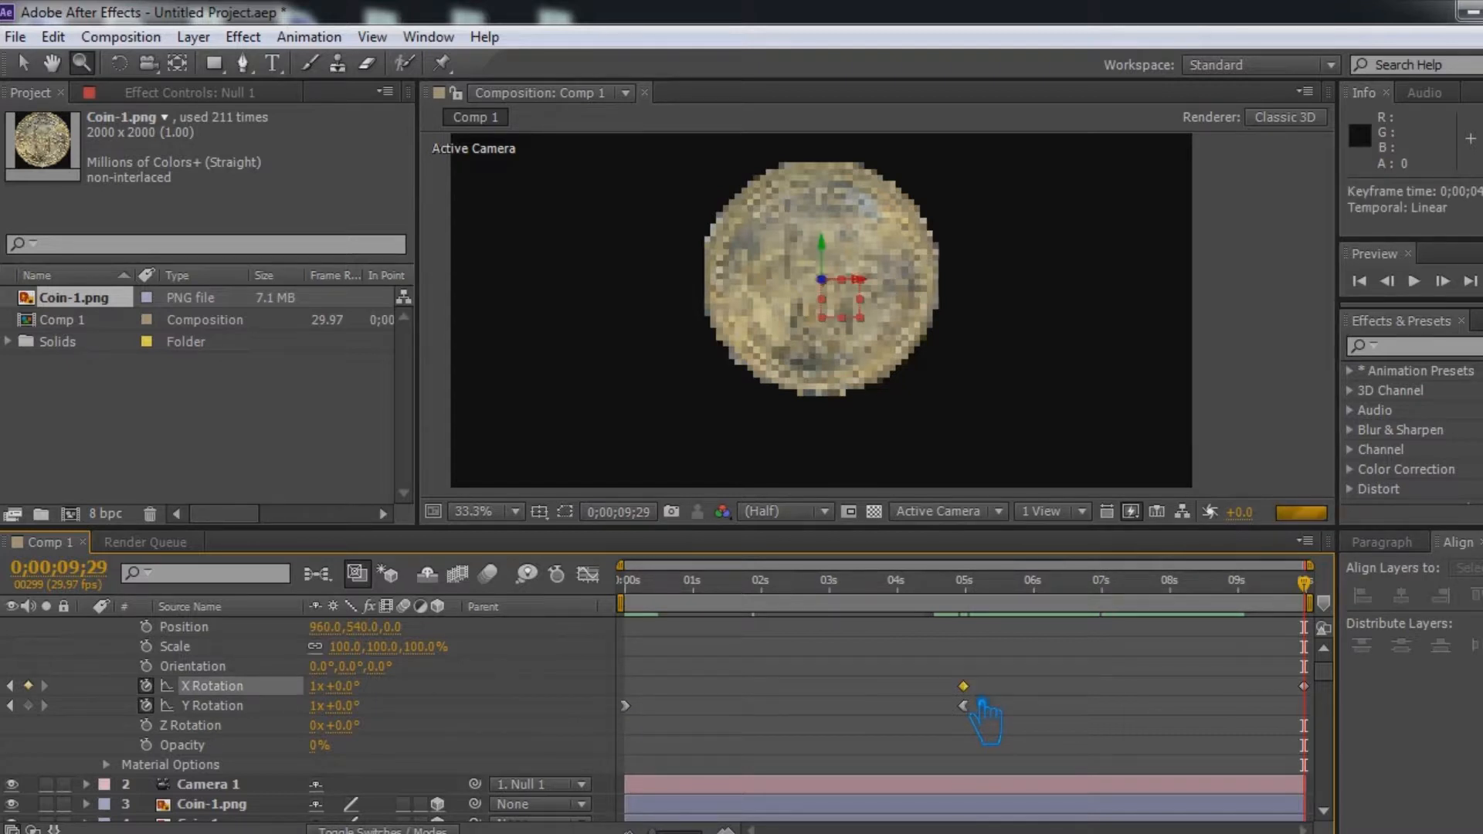
right_click(1305, 687)
left_click(1311, 694)
left_click(1307, 688)
key("shift+F9")
left_click(1122, 746)
key("ctrl+s")
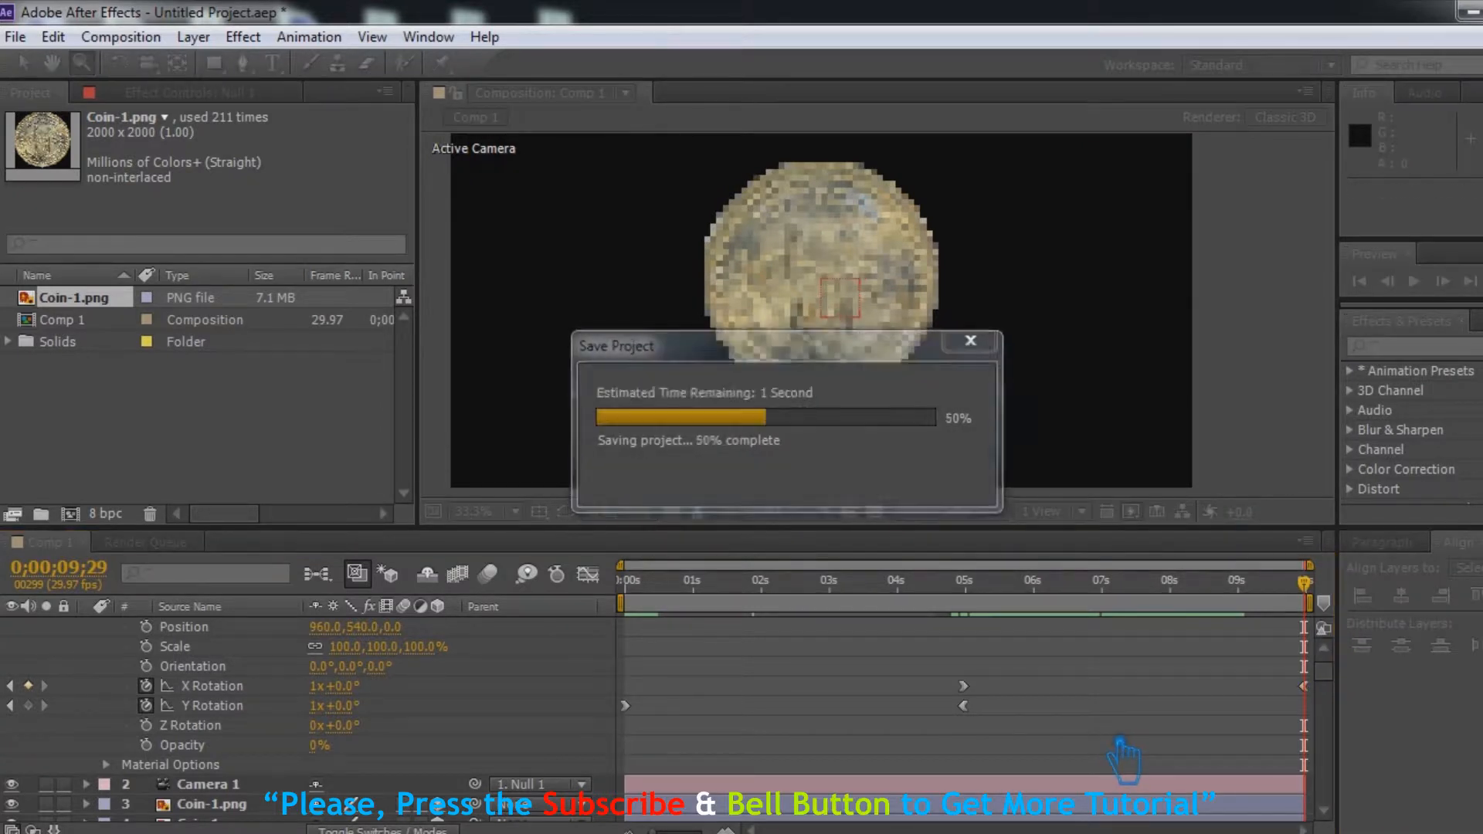
key("KP_0")
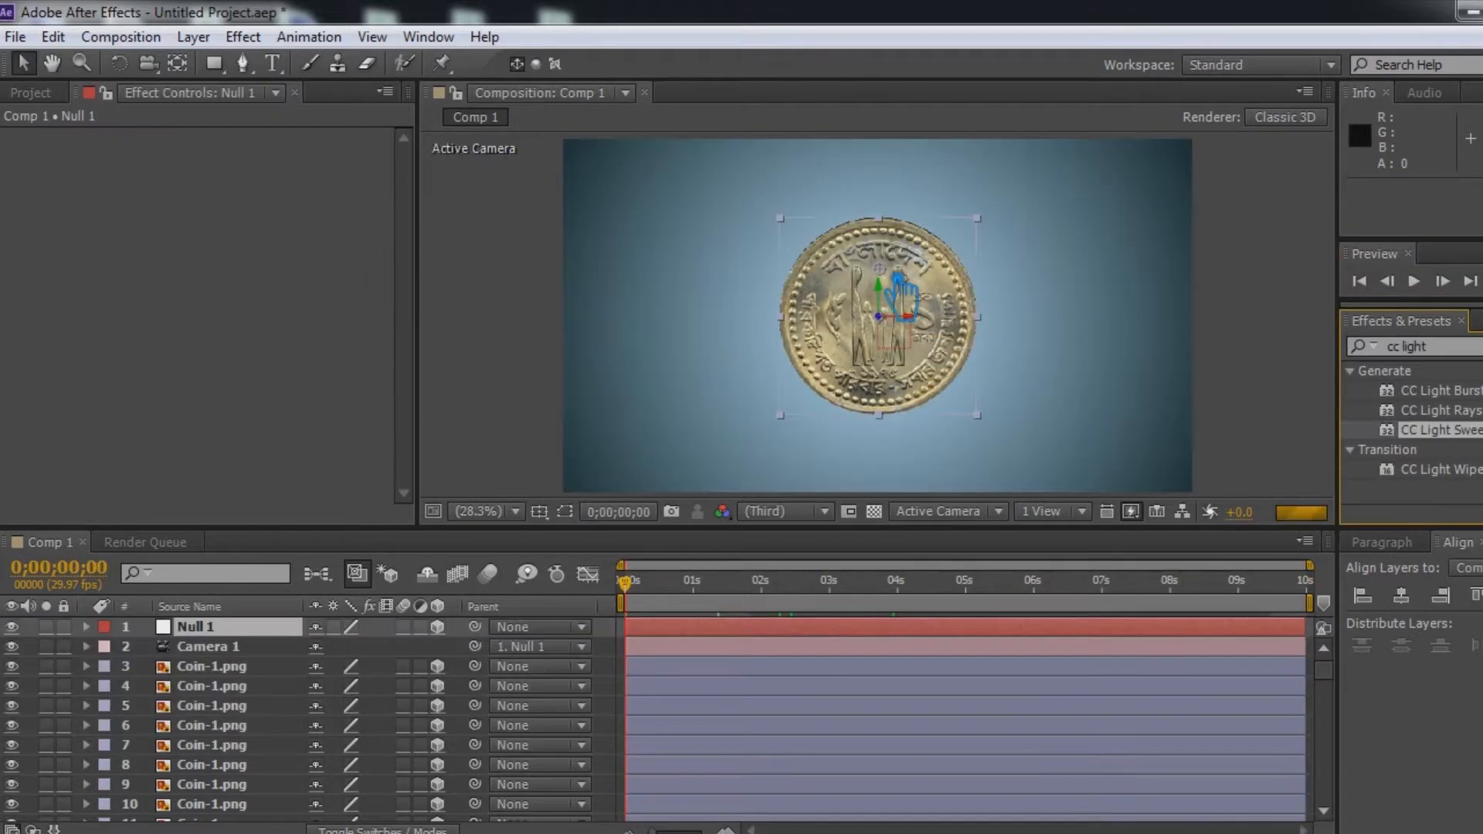
Apply a new CC Light Sweep to the front Coin-1.png layer and remove the earlier CC Light Sweep from it.
left_click(900, 280)
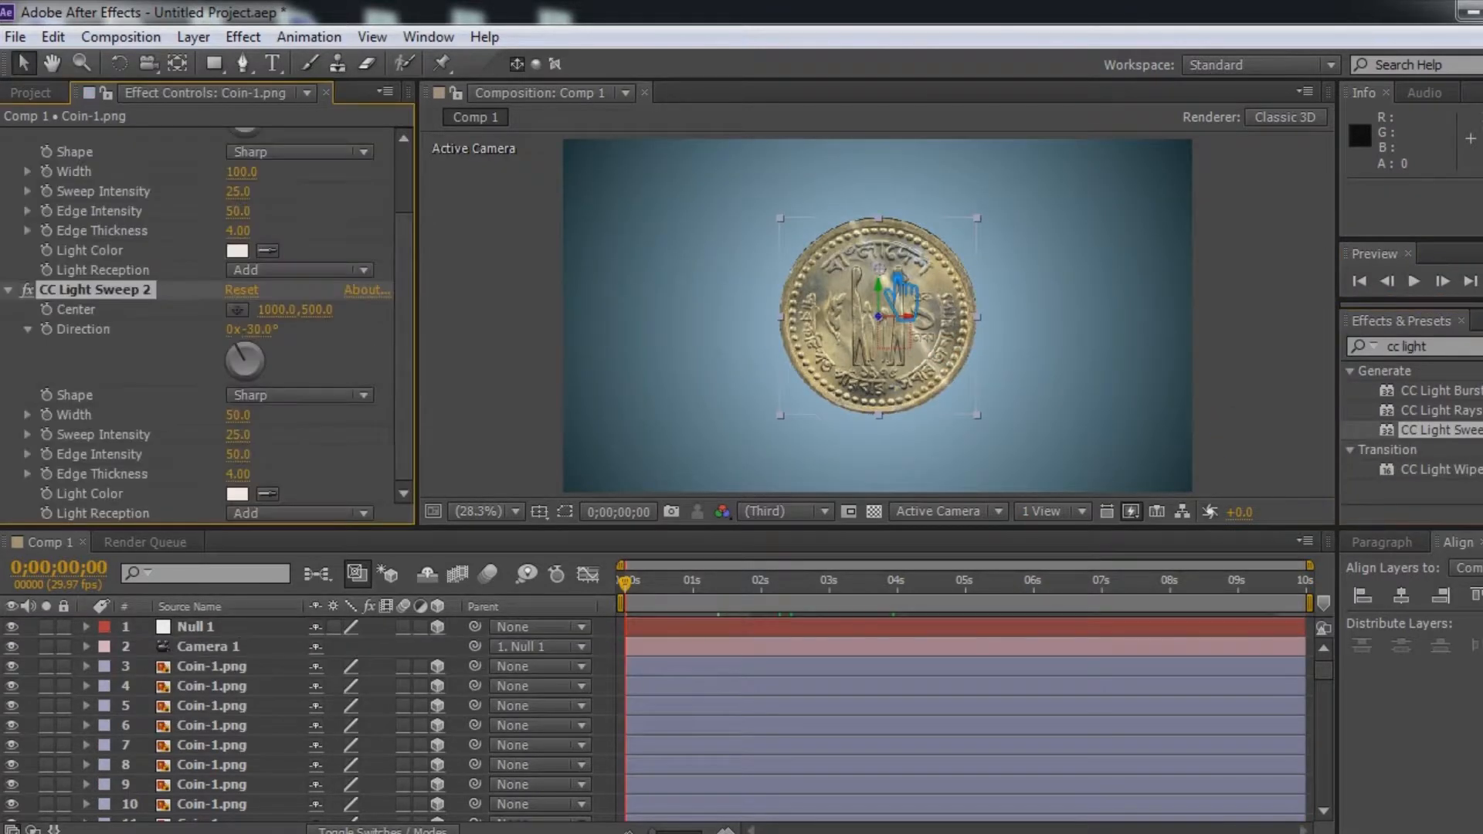
scroll(112, 197, "up", 2)
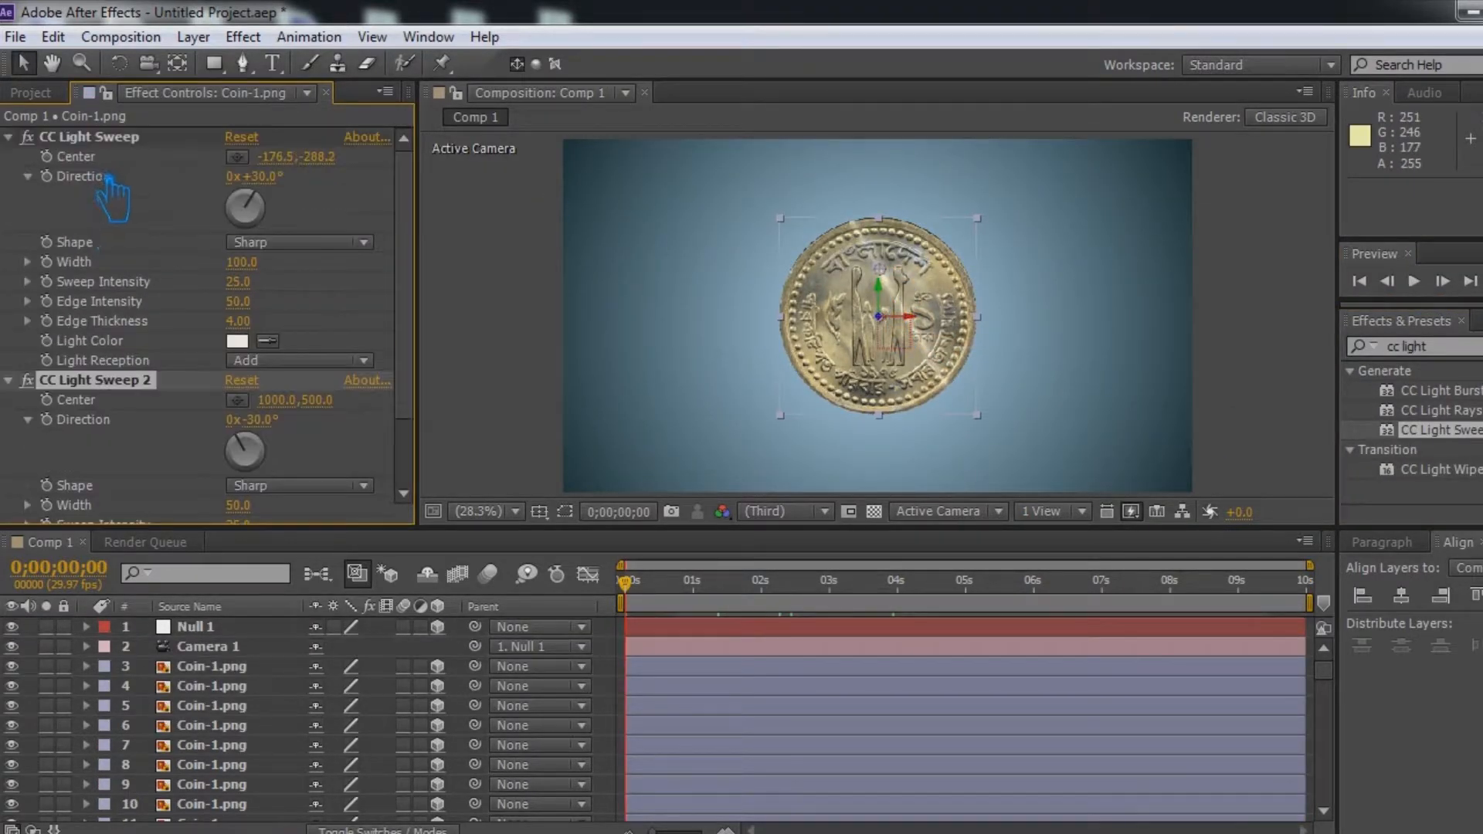
scroll(116, 185, "down", 3)
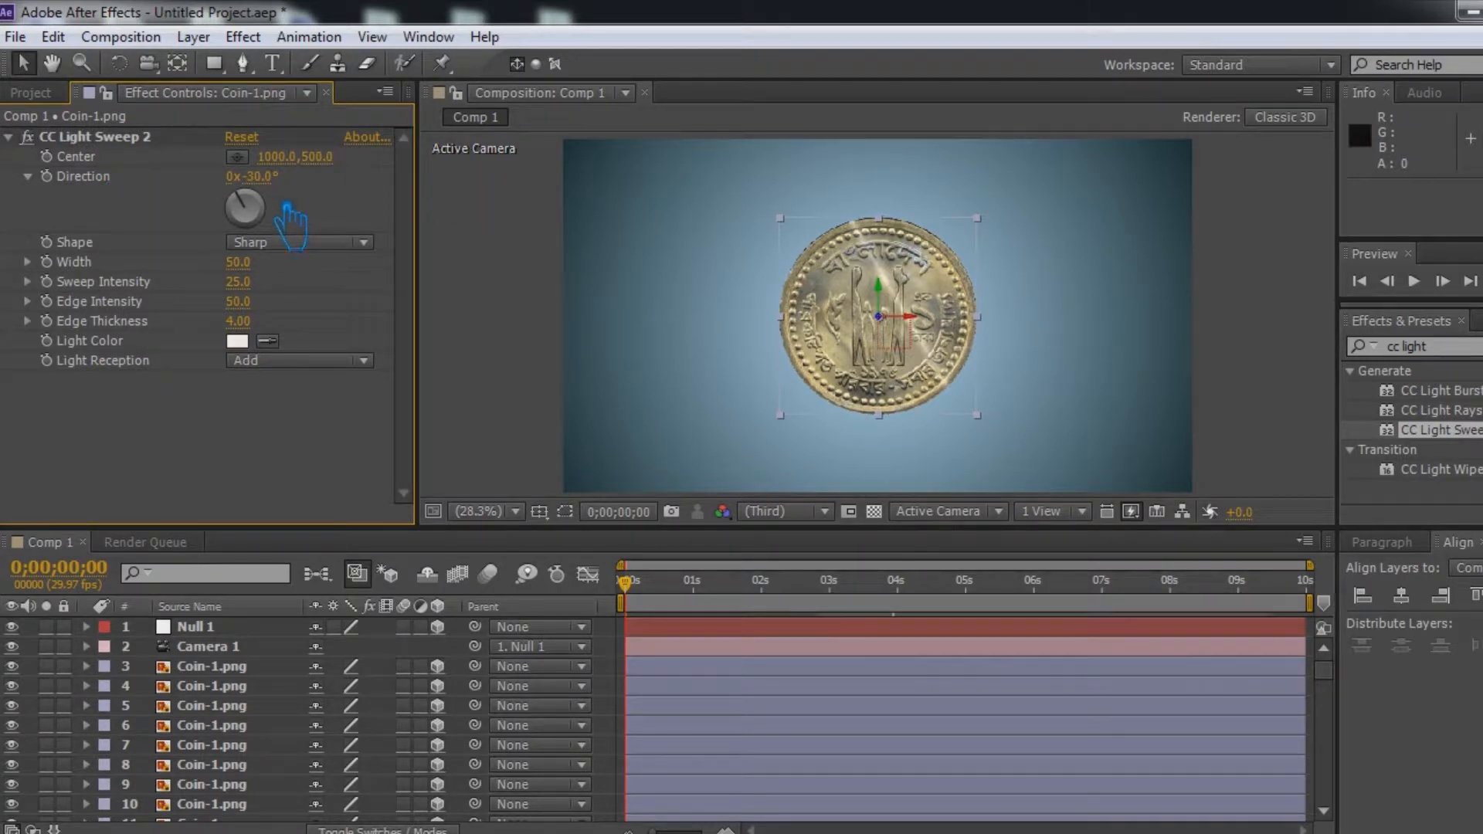
Set the remaining light sweep's Direction to 30° and its Width to 100.
left_click(267, 179)
key("BackSpace")
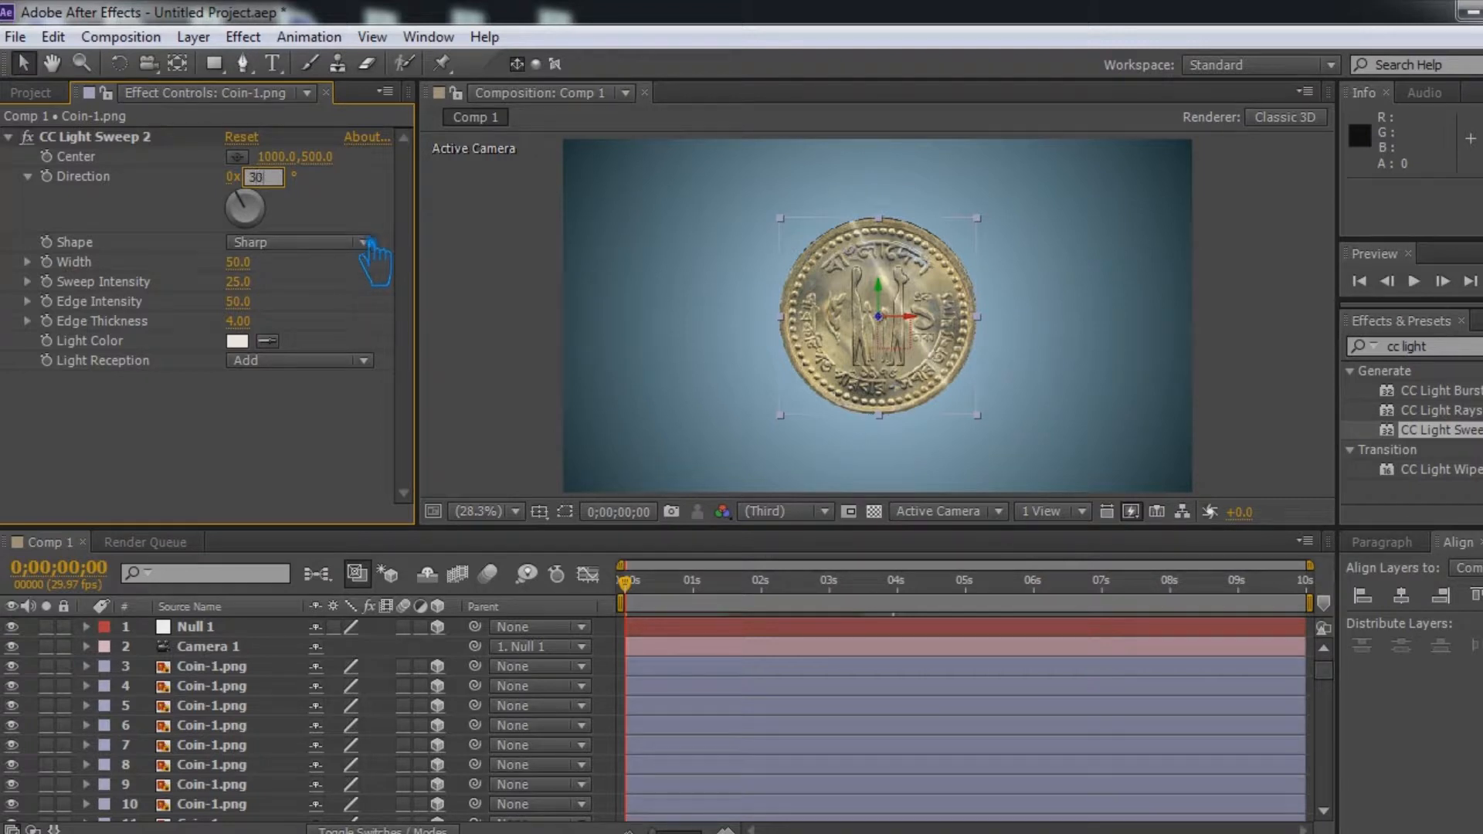
type("30")
key("Return")
left_click(246, 265)
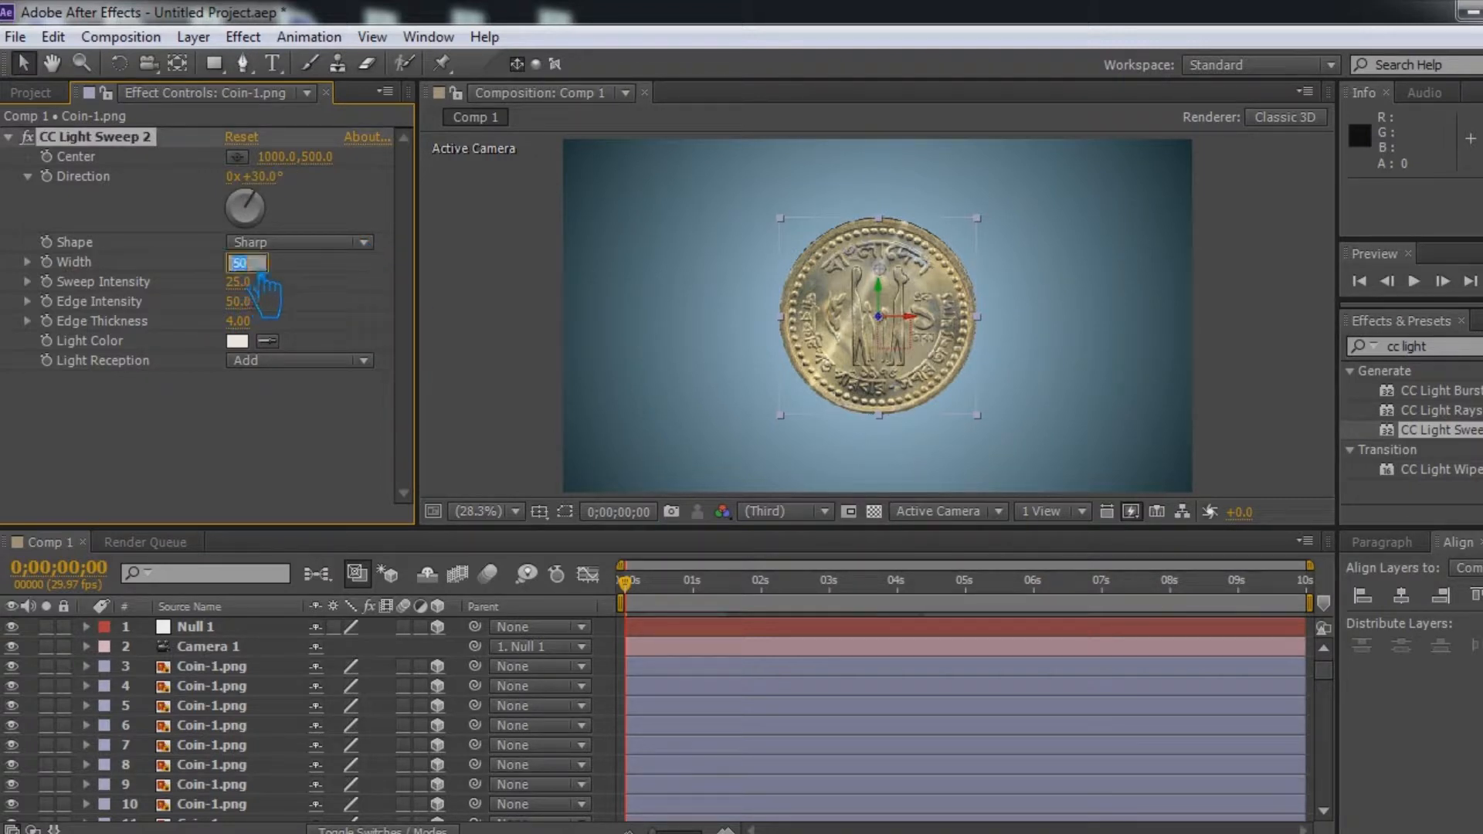
type("100")
key("Return")
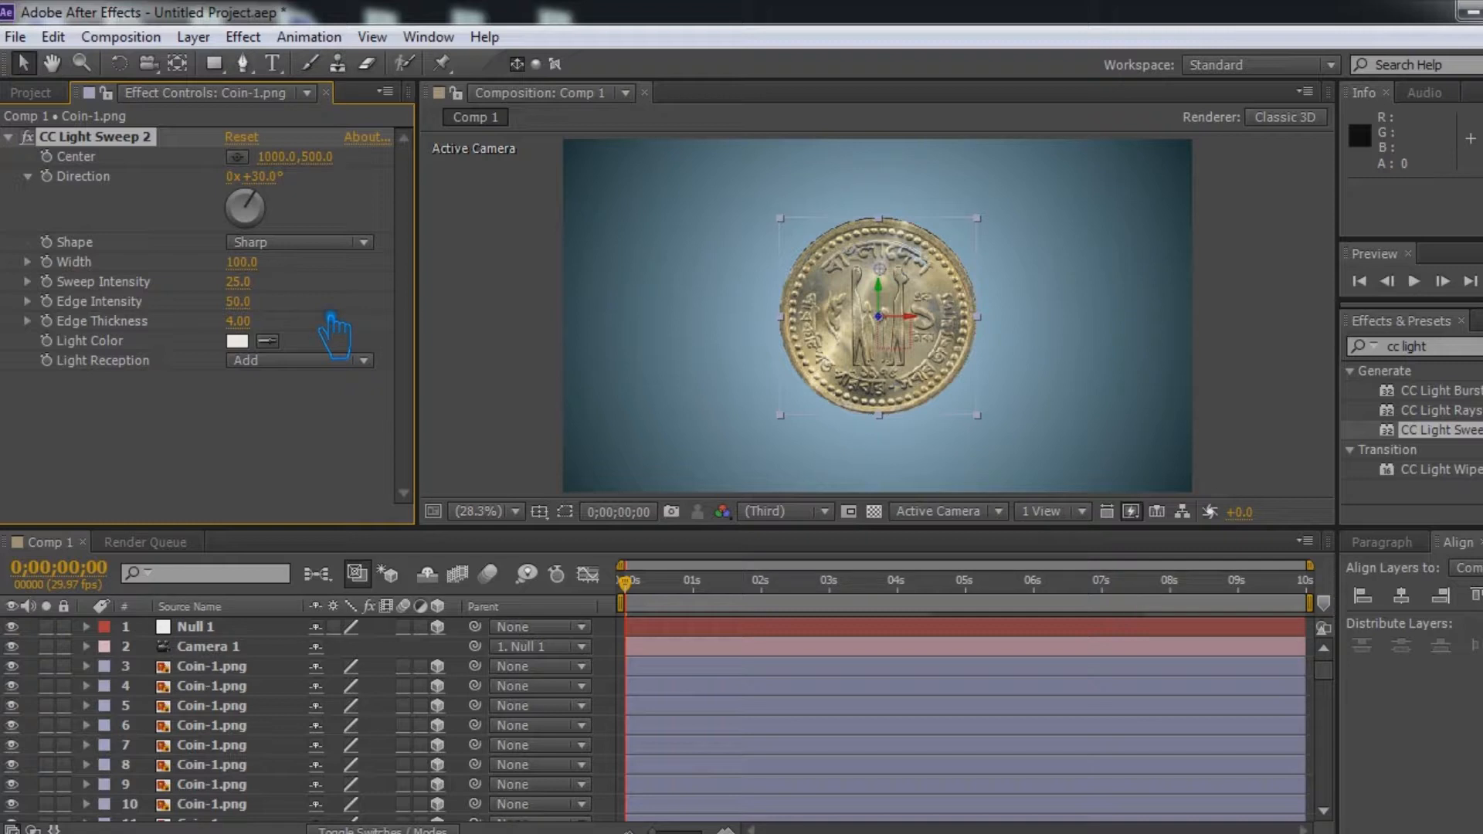
Start keyframing the sweep's Direction and Center at the comp start, moving Center from about -82.4, -29.4 to about 4646.5, 537.5 at 0;00;01;01.
left_click_drag(879, 268, 789, 223)
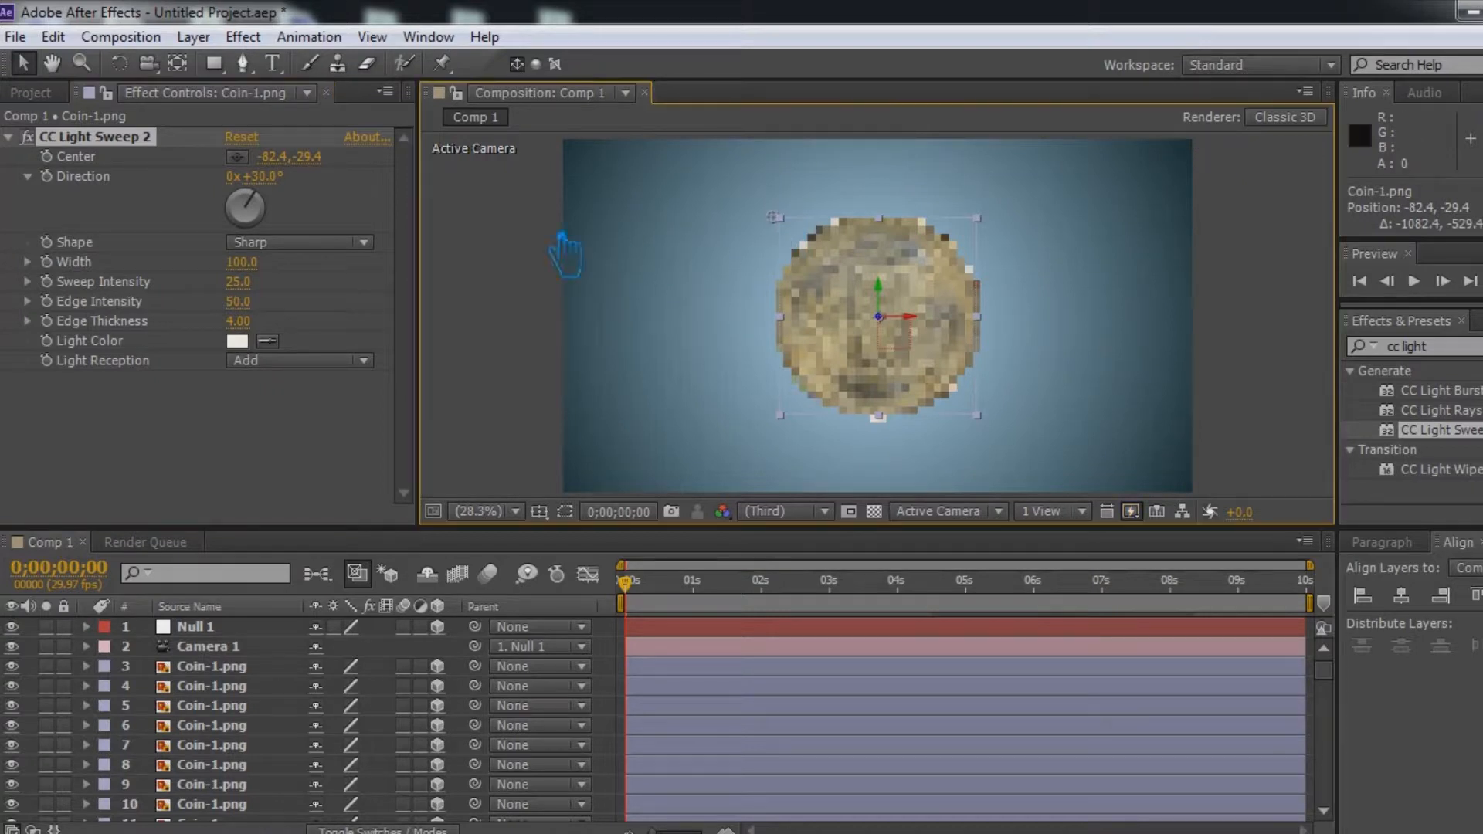
left_click(46, 177)
left_click(46, 157)
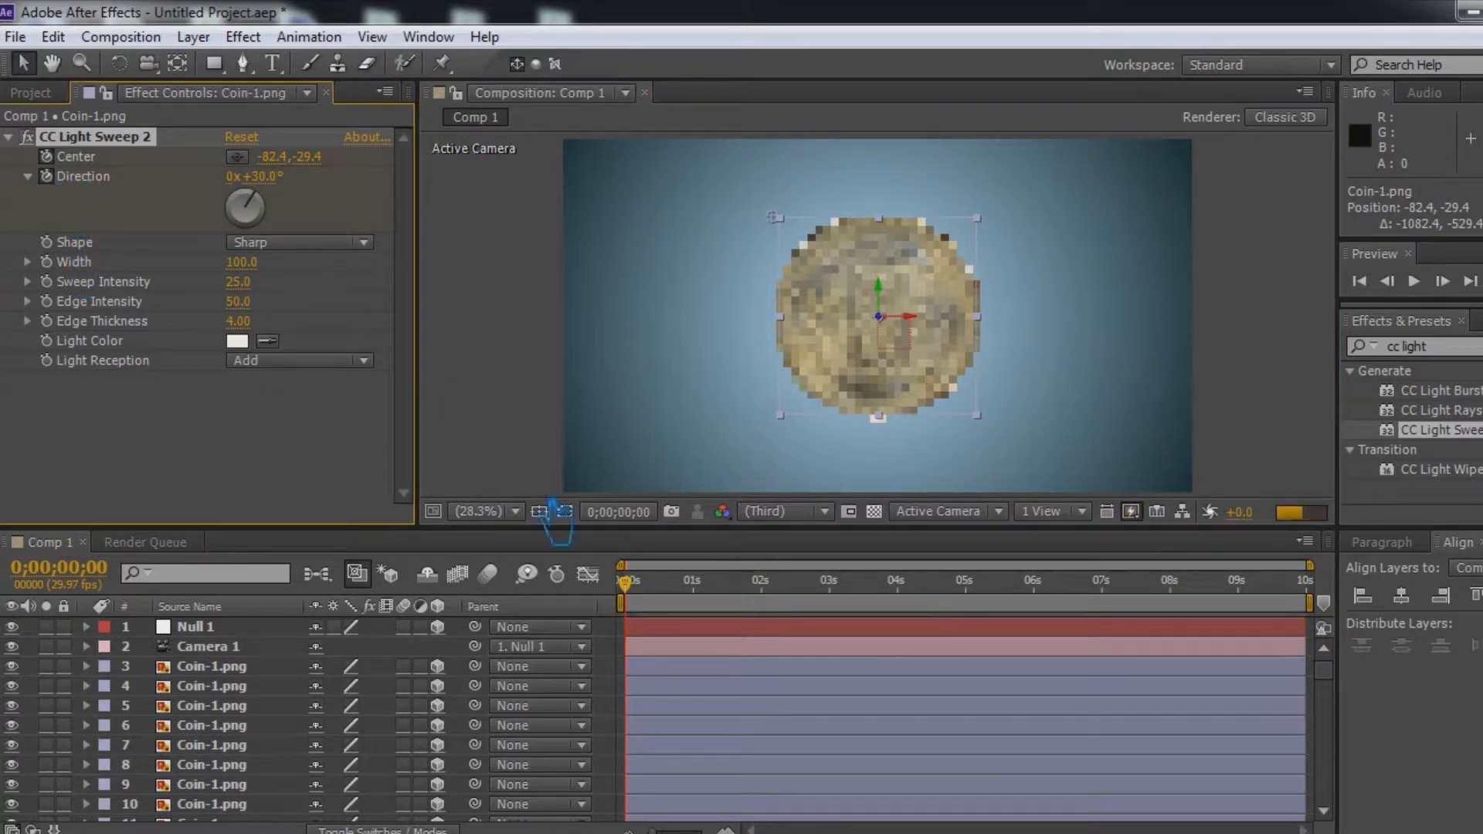
left_click_drag(641, 587, 715, 614)
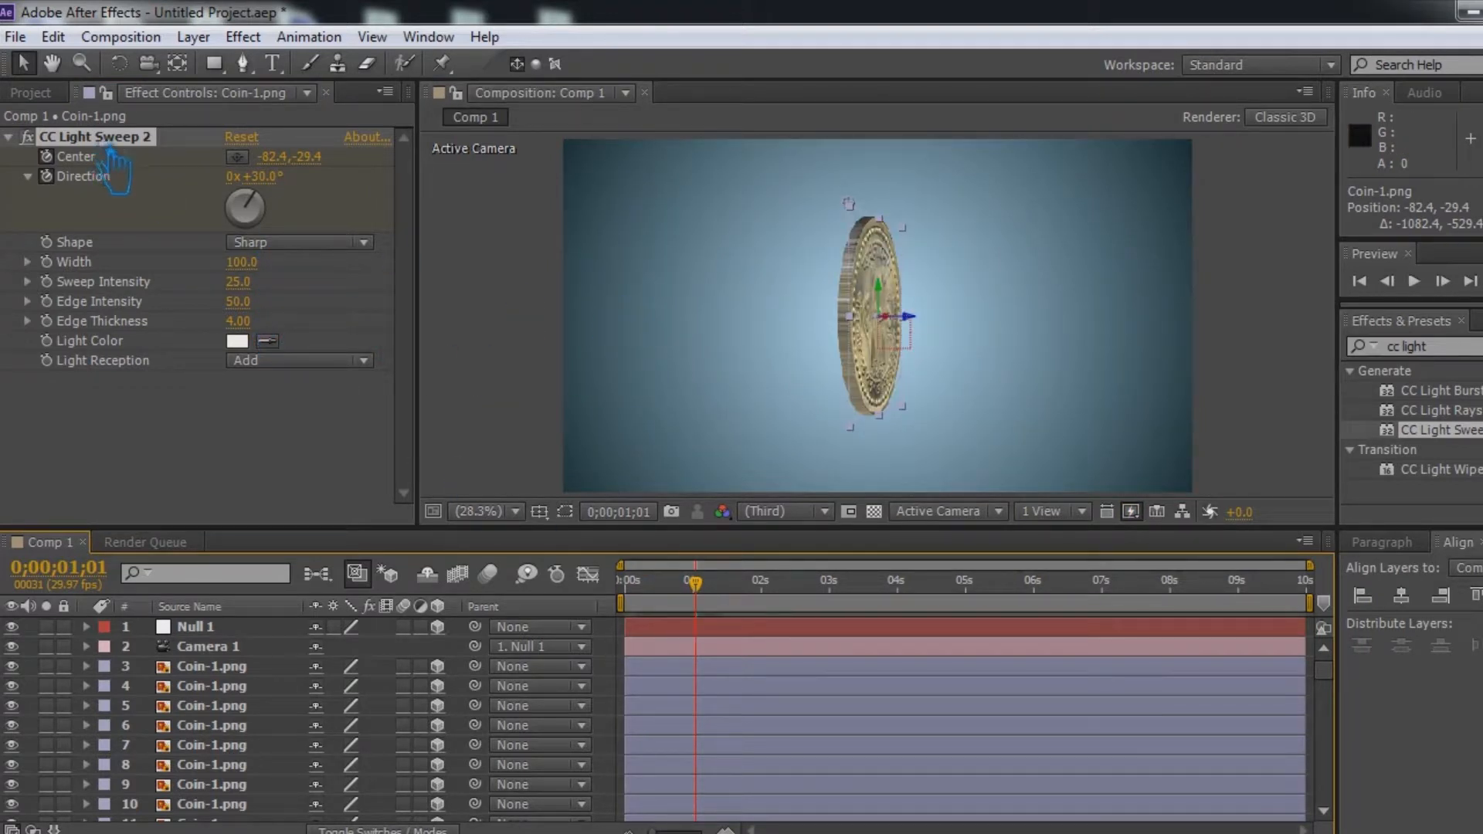
left_click_drag(876, 211, 970, 289)
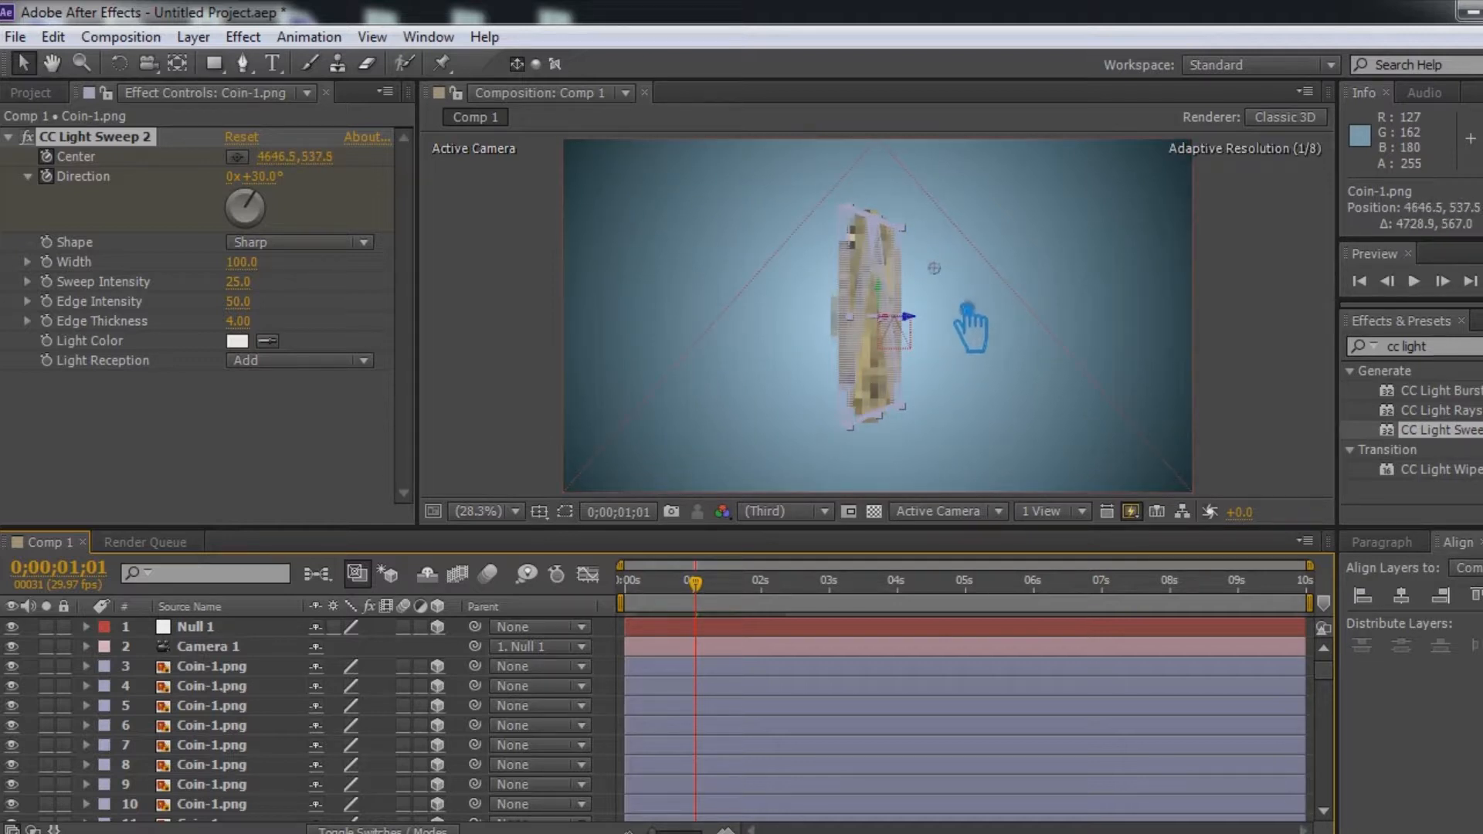
Add a Center keyframe for the light sweep at 0;00;00;20, placed at about 1721.9, 458.4.
left_click_drag(695, 589, 657, 600)
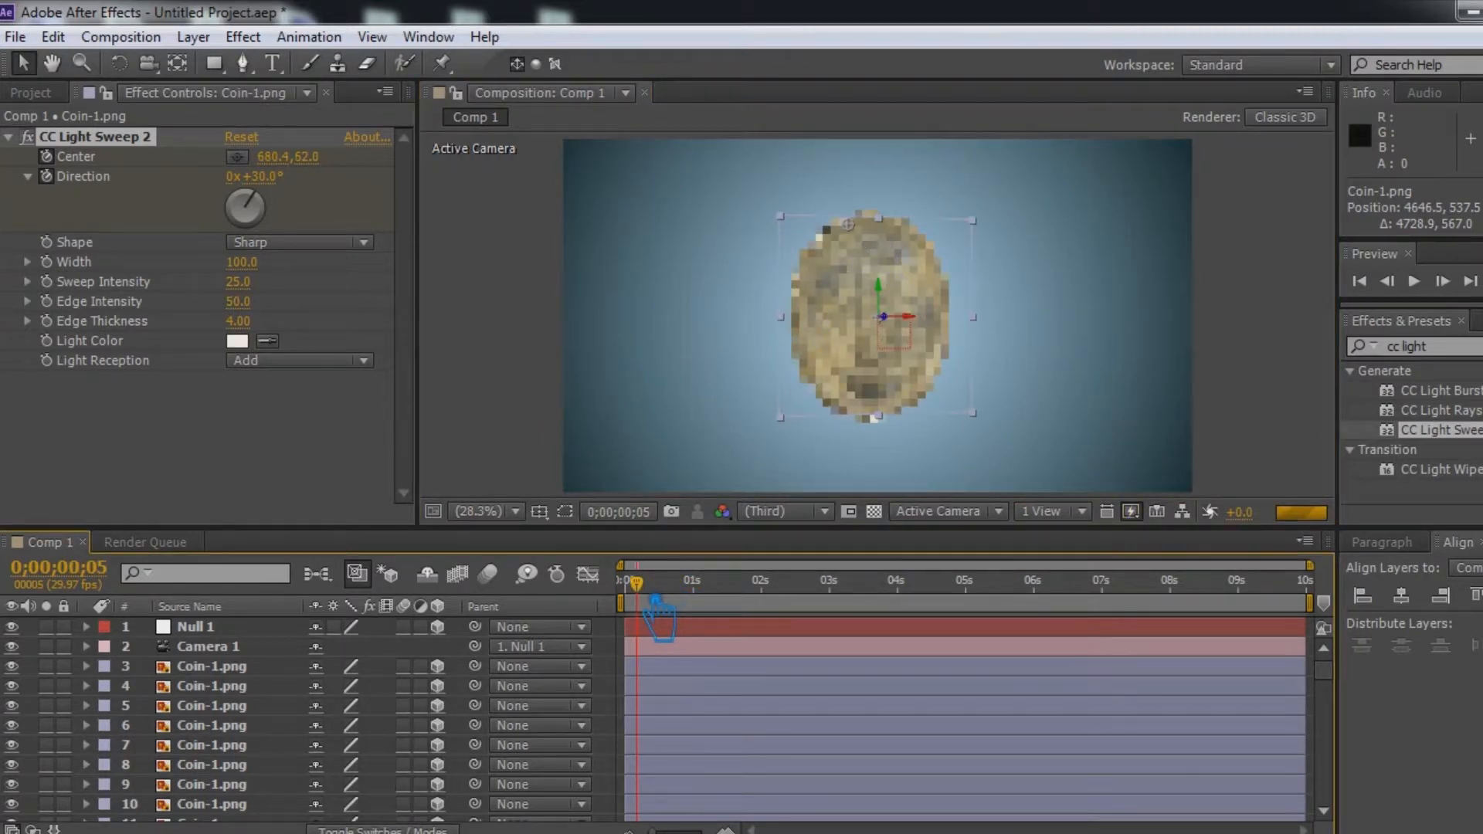
key("Page_Down")
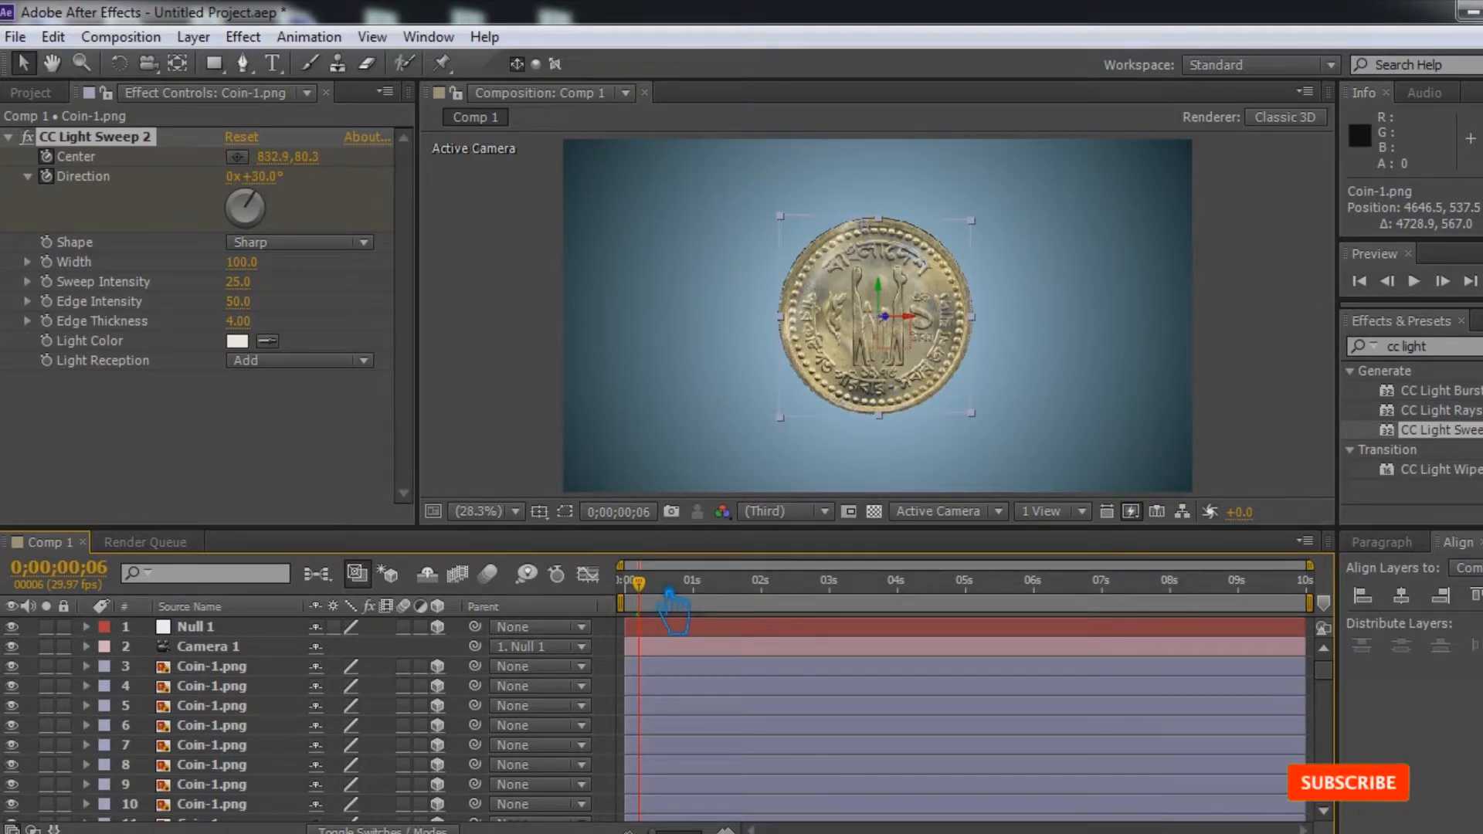
left_click_drag(665, 614, 698, 618)
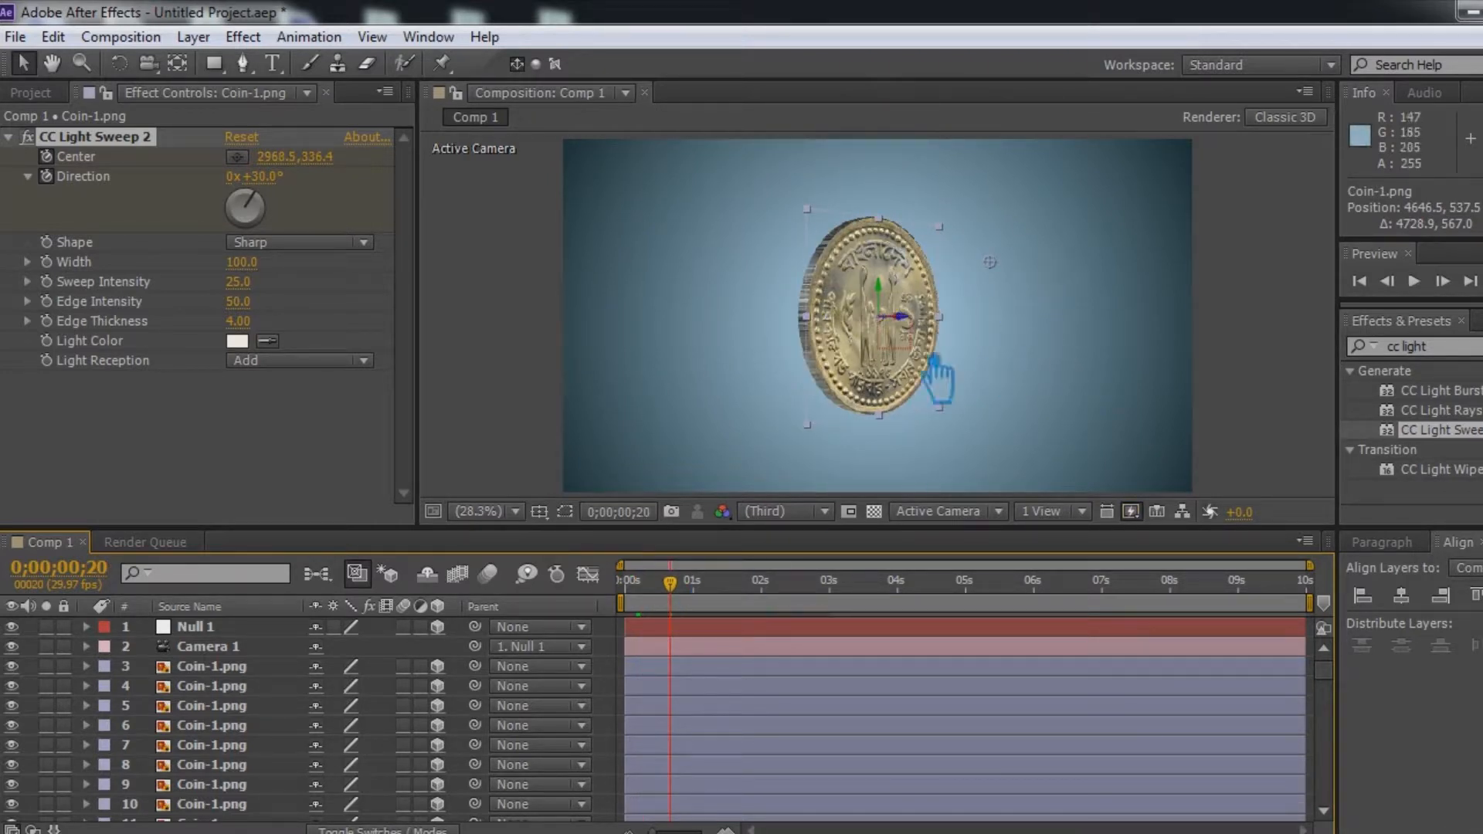
left_click_drag(990, 264, 927, 295)
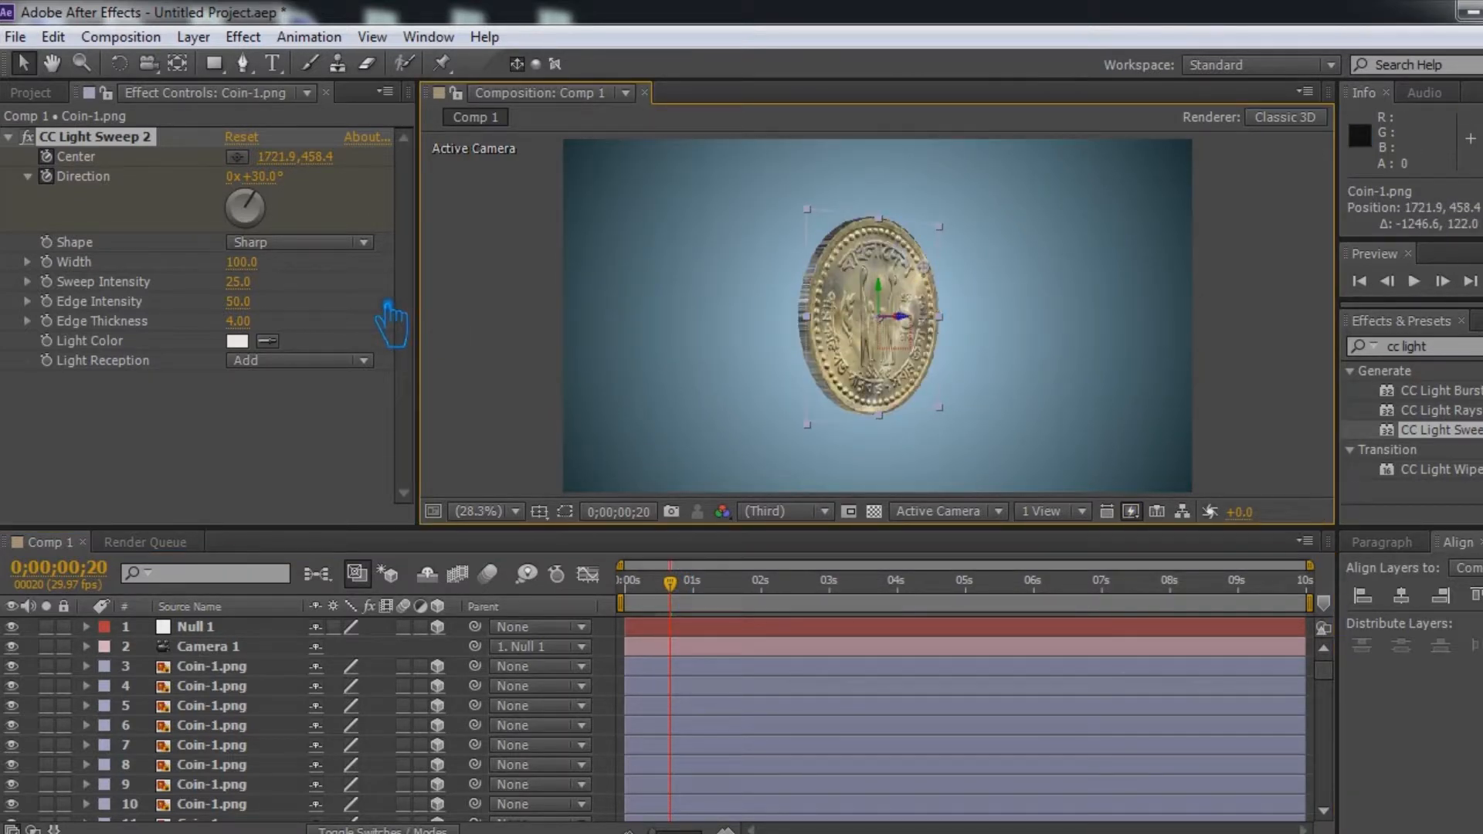
key("ctrl+z")
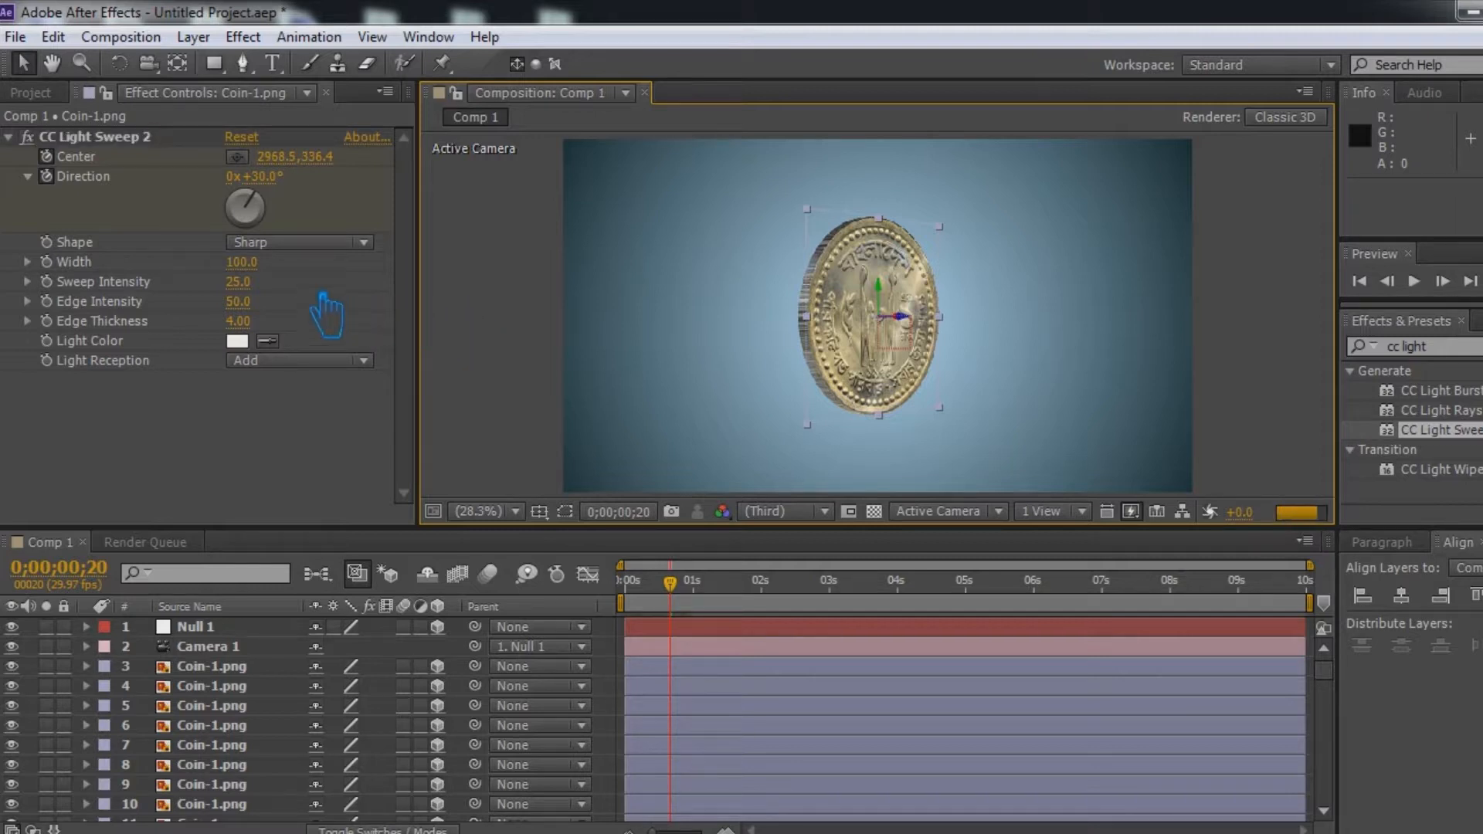
key("ctrl+shift+z")
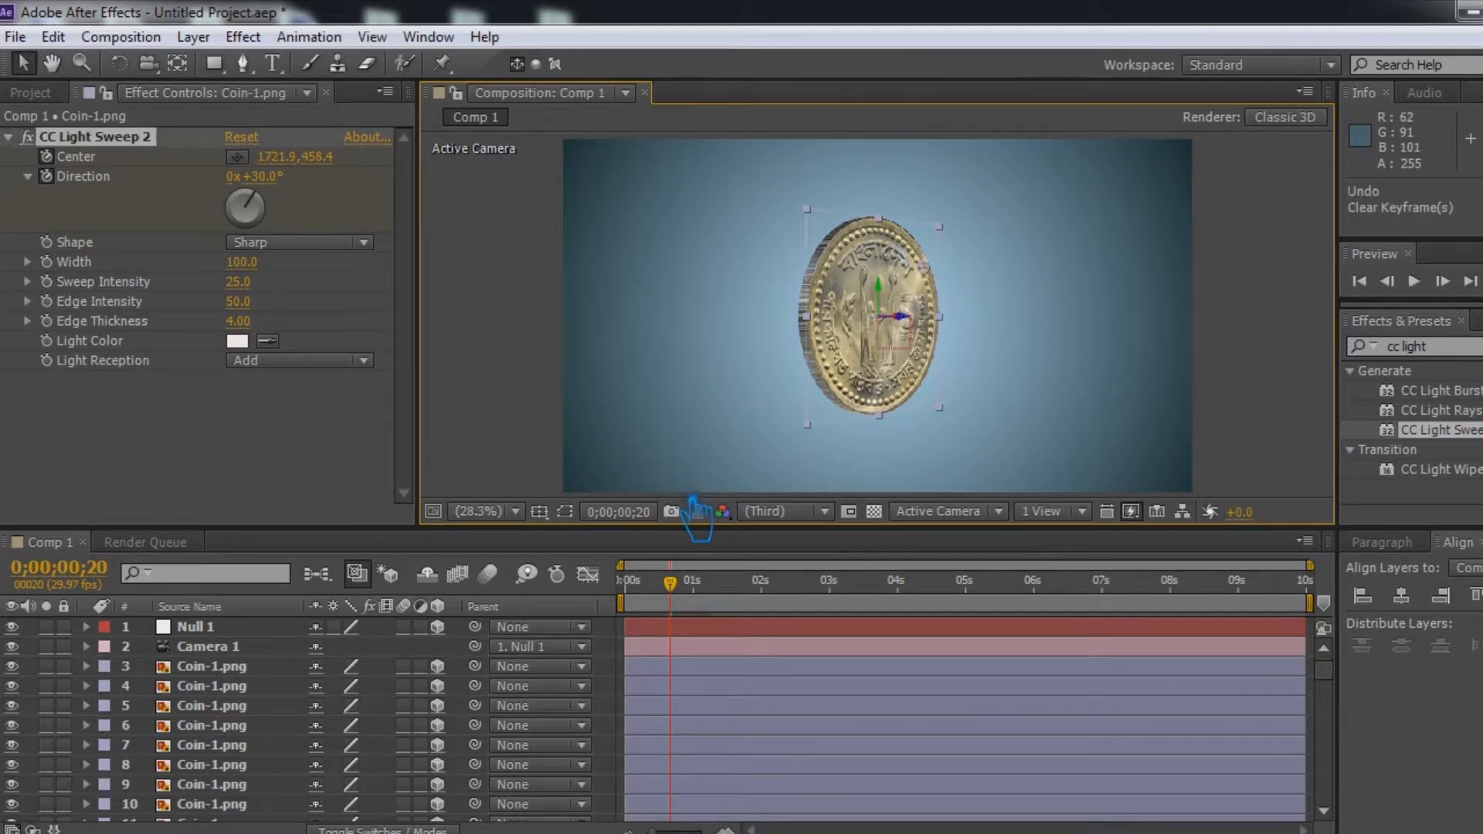
Keyframe the sweep's Center at about 2431.8, 805.2 at 0;00;04;10 and about -565.3, -235.8 at 0;00;05;01.
left_click_drag(693, 618, 717, 614)
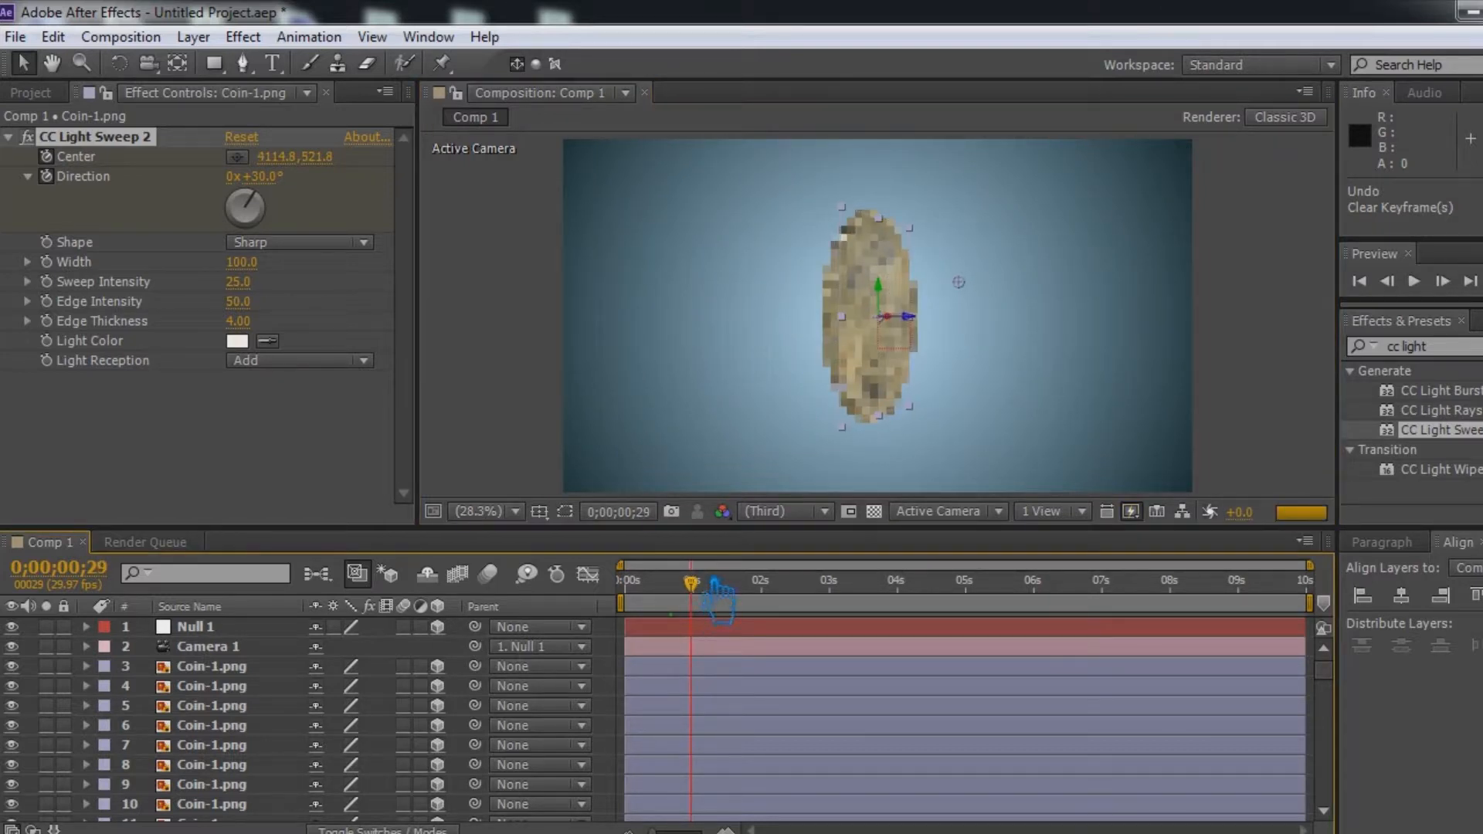
left_click_drag(717, 618, 935, 629)
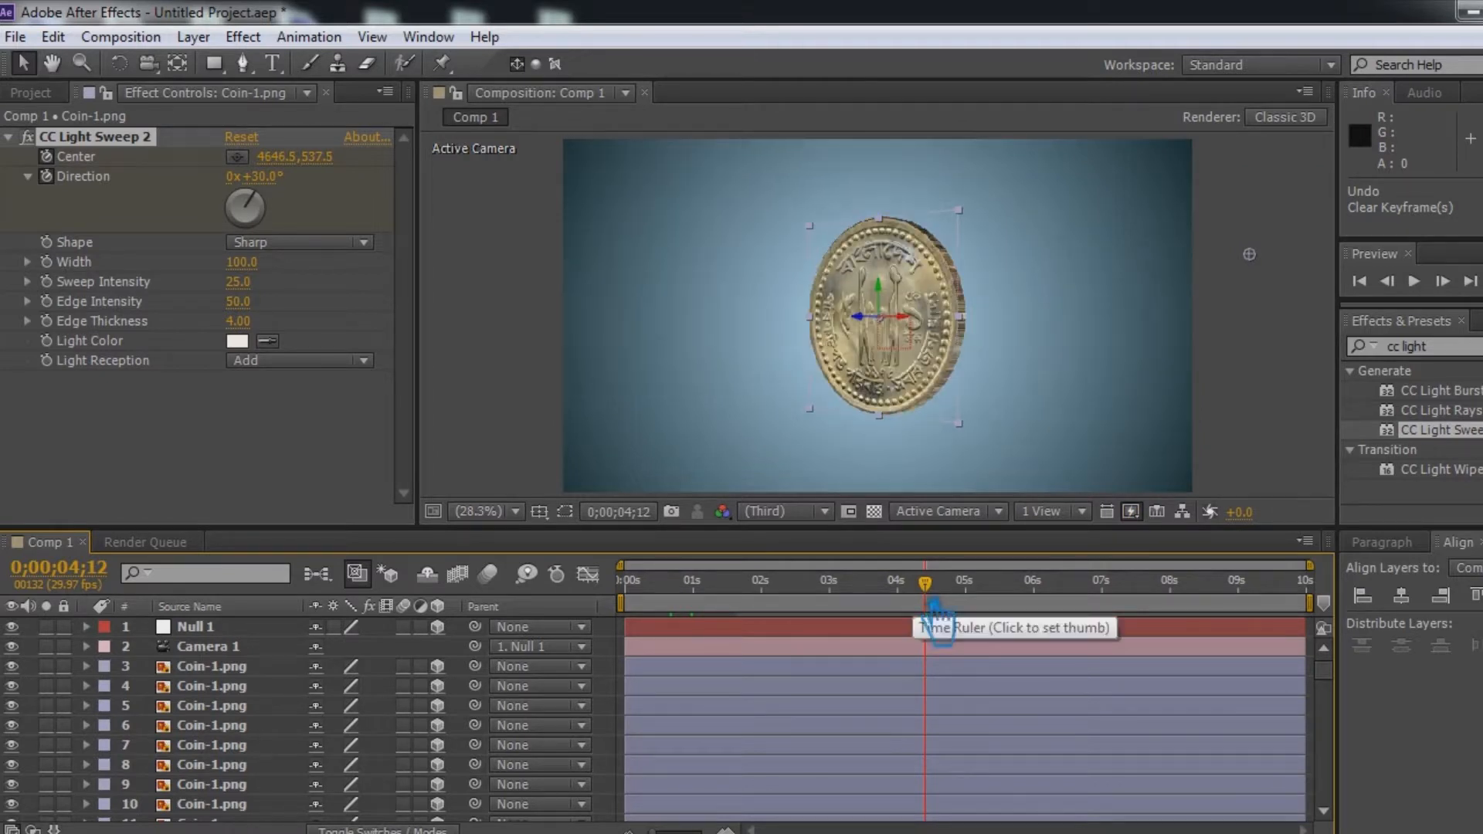
left_click_drag(944, 610, 939, 611)
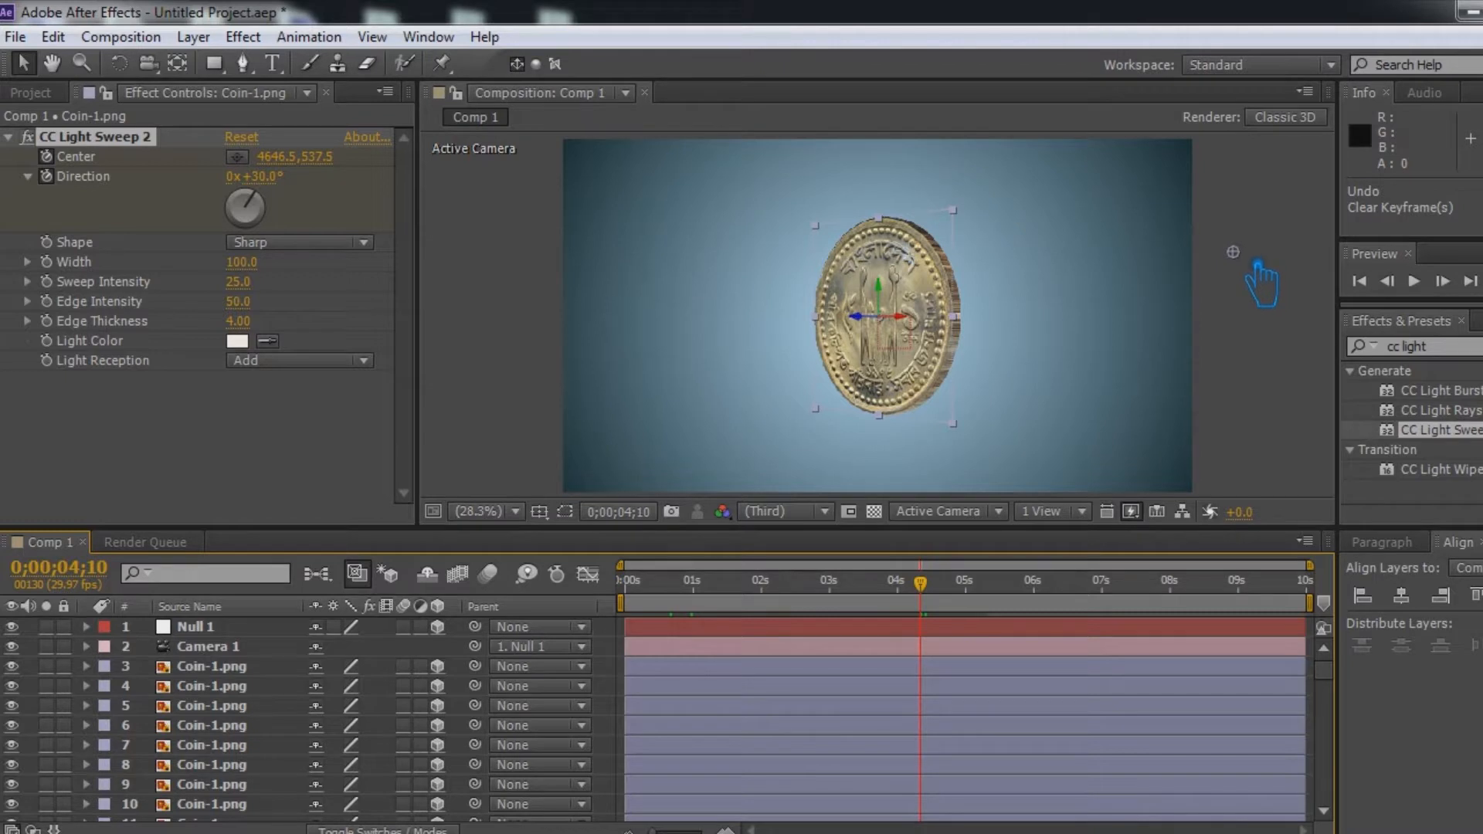
mouse_move(1258, 265)
left_mouse_down()
mouse_move(949, 280)
mouse_move(931, 297)
mouse_move(862, 290)
mouse_move(960, 313)
mouse_move(1014, 306)
left_mouse_up()
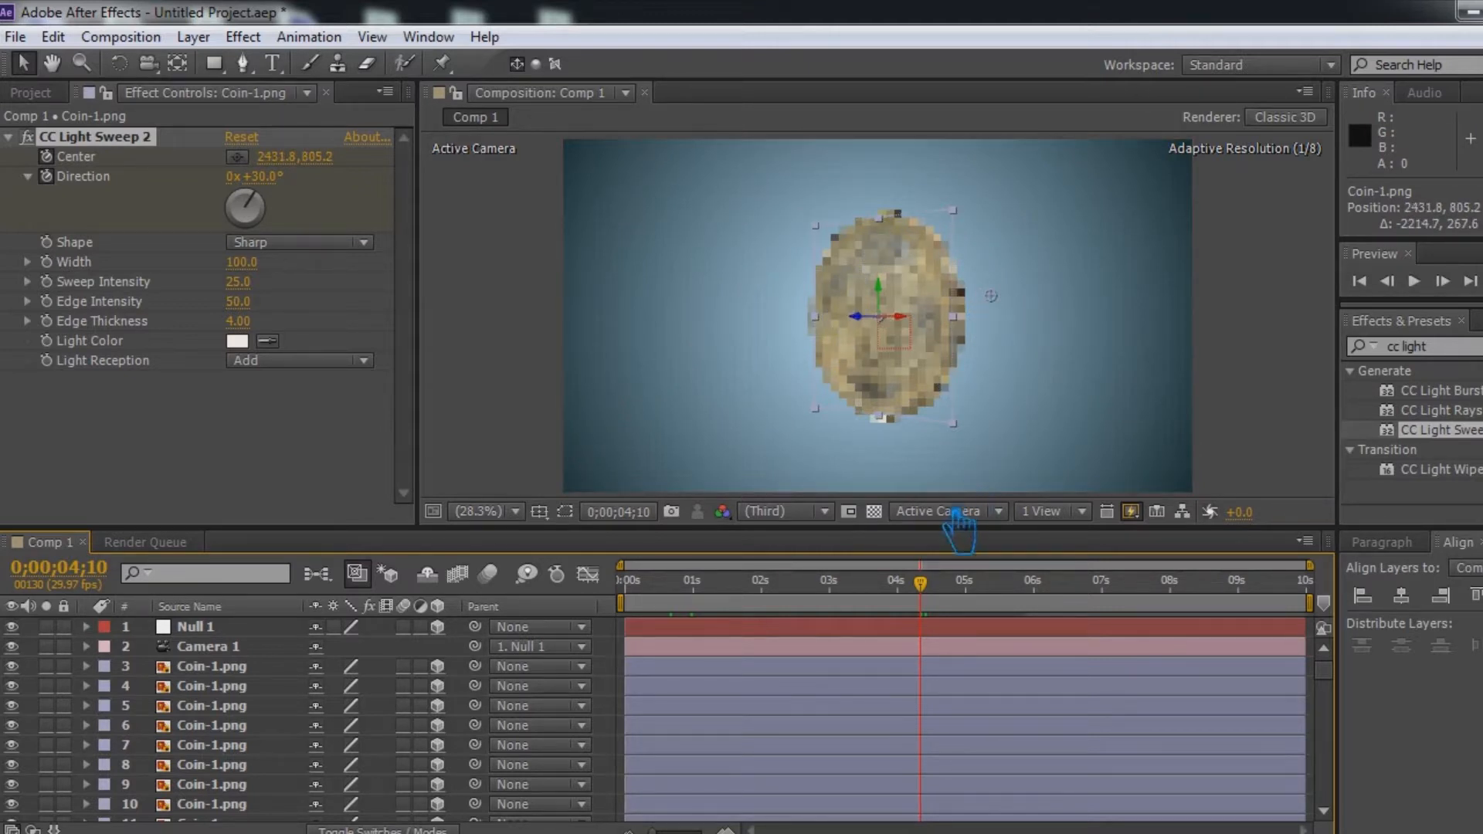
left_click_drag(939, 572, 998, 611)
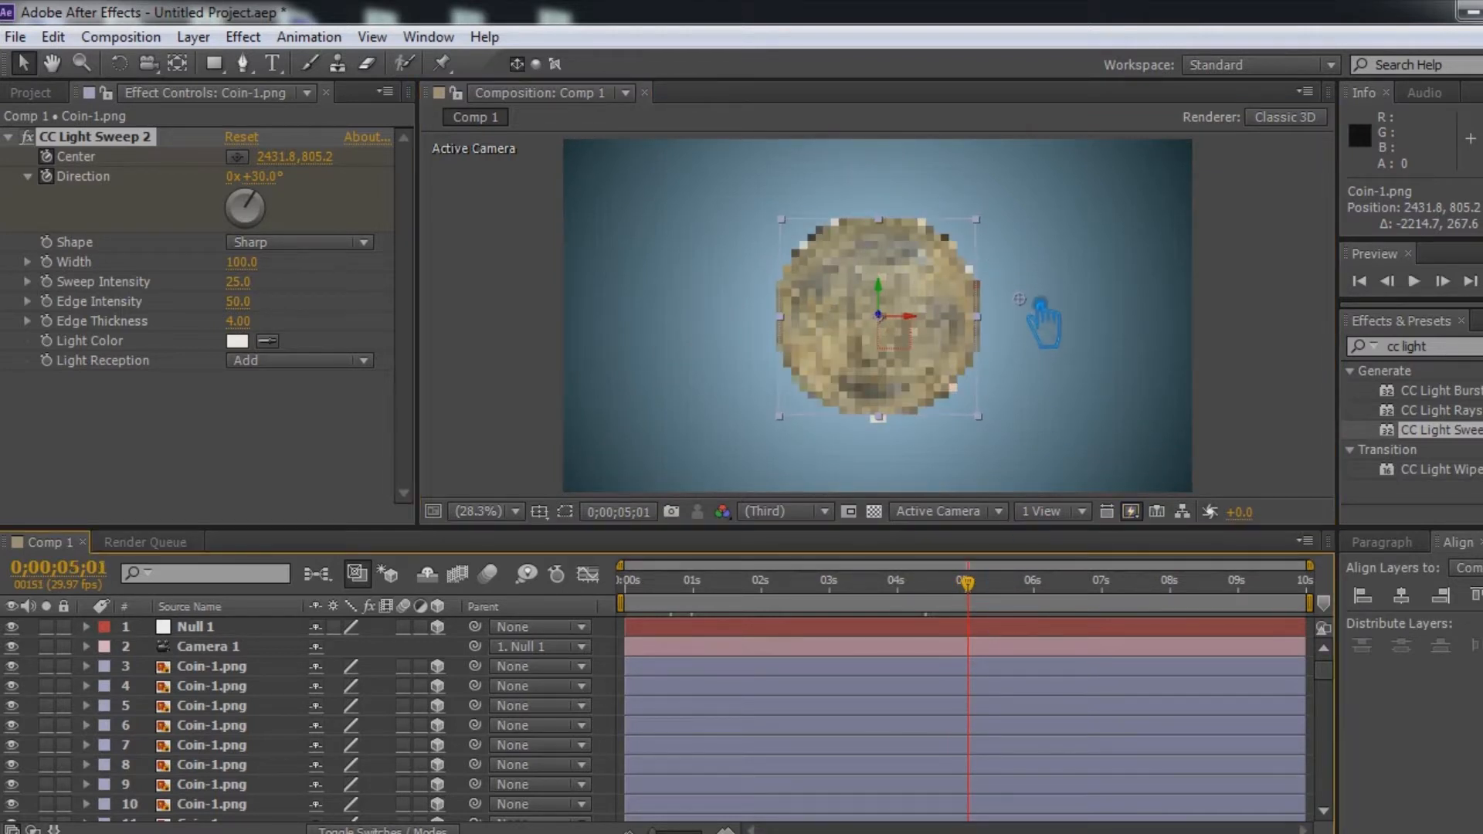
left_click_drag(939, 287, 744, 203)
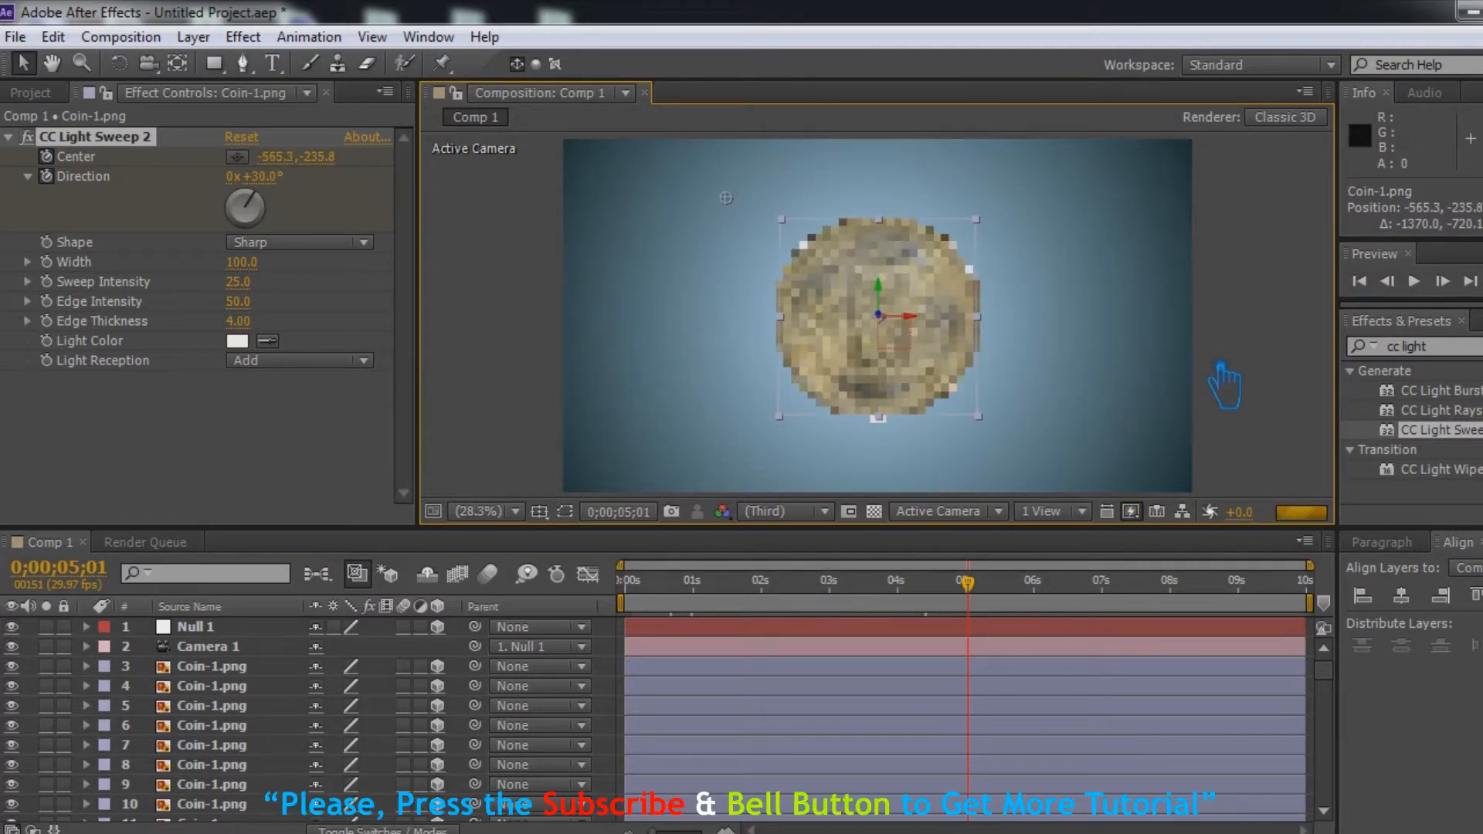
Save the project and preview the animation, cancelling the Windows Activation dialog.
key("ctrl+s")
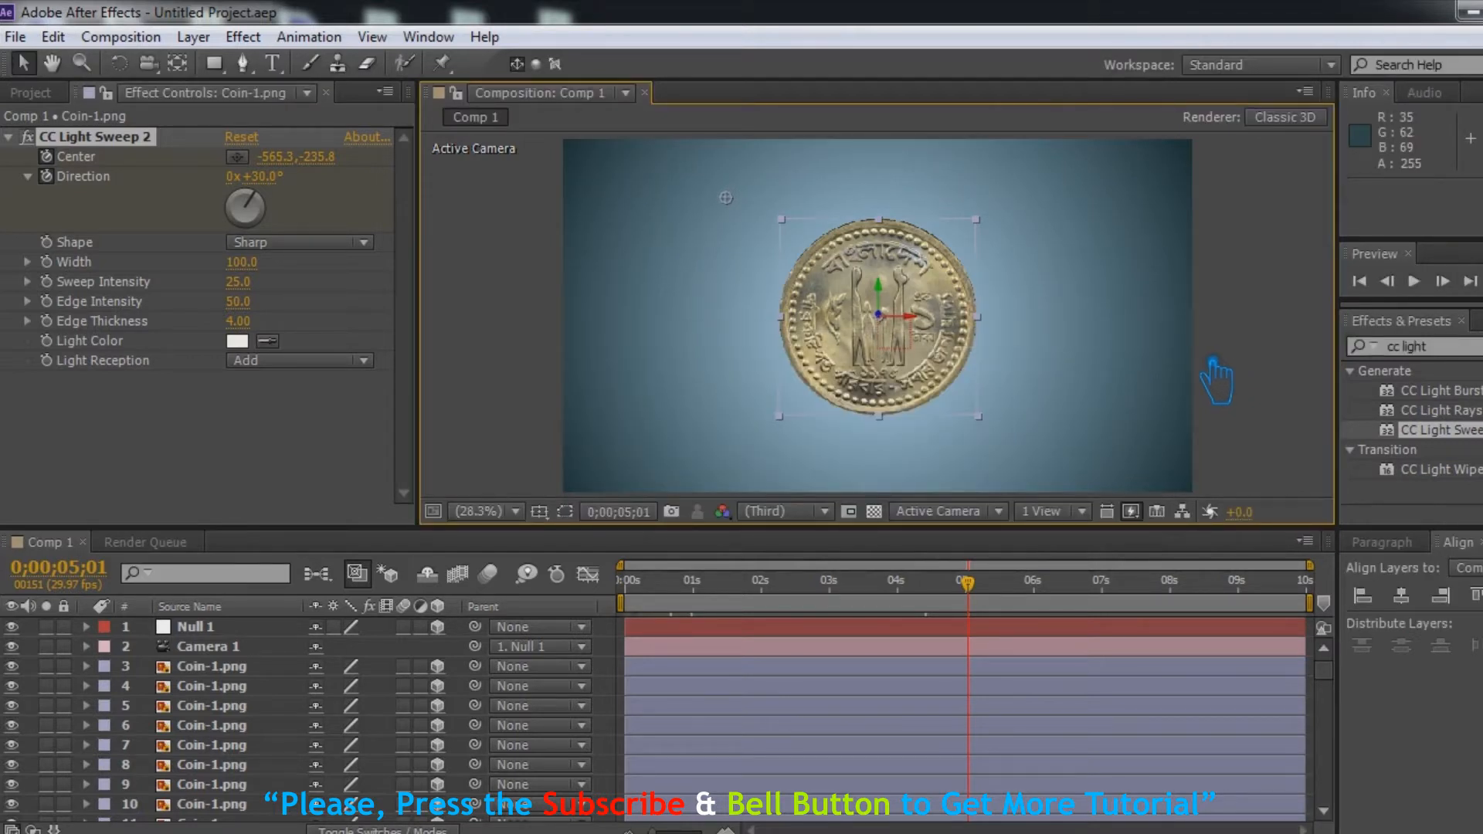
key("KP_0")
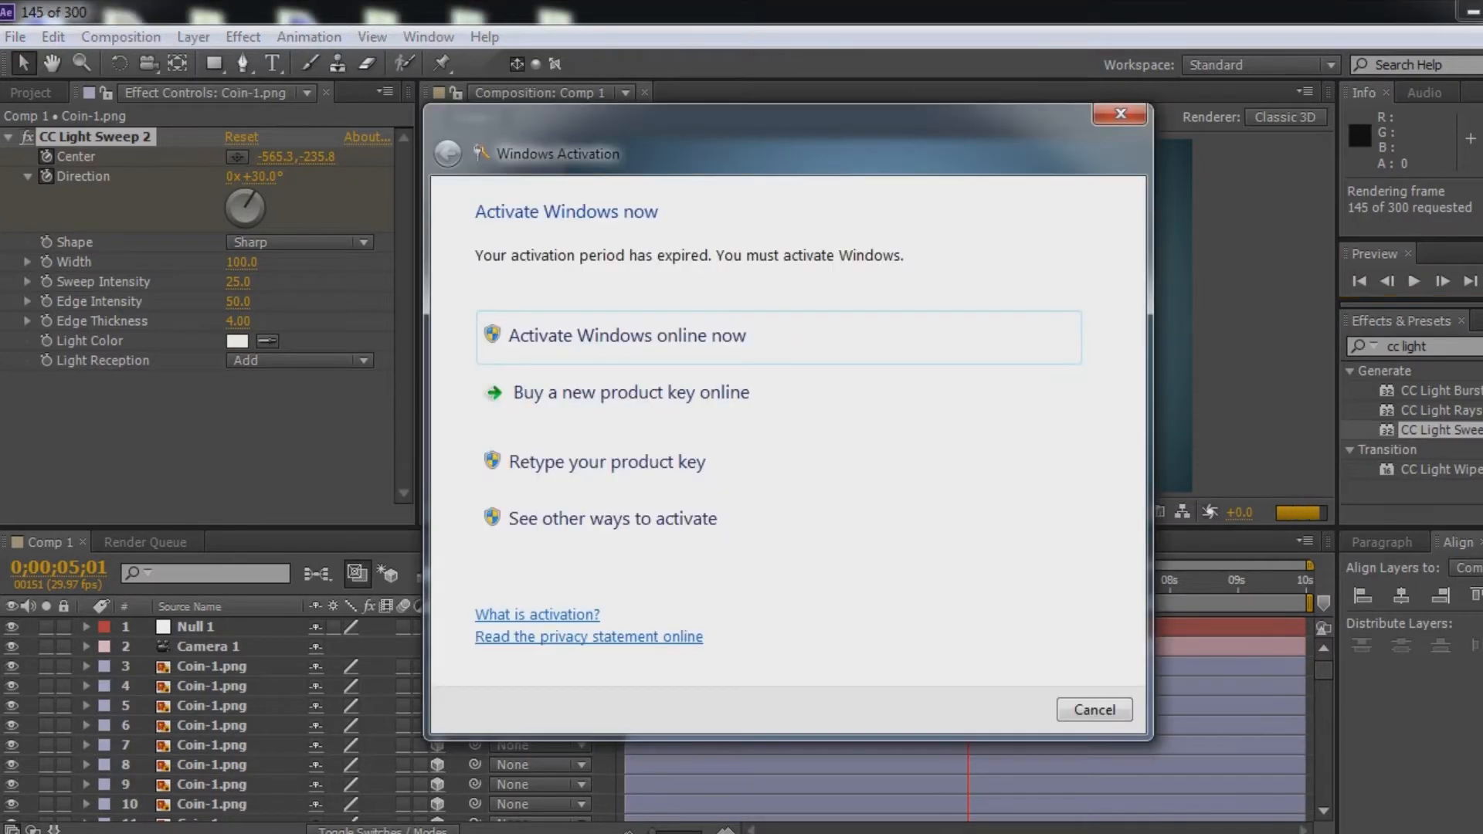
left_click(1093, 710)
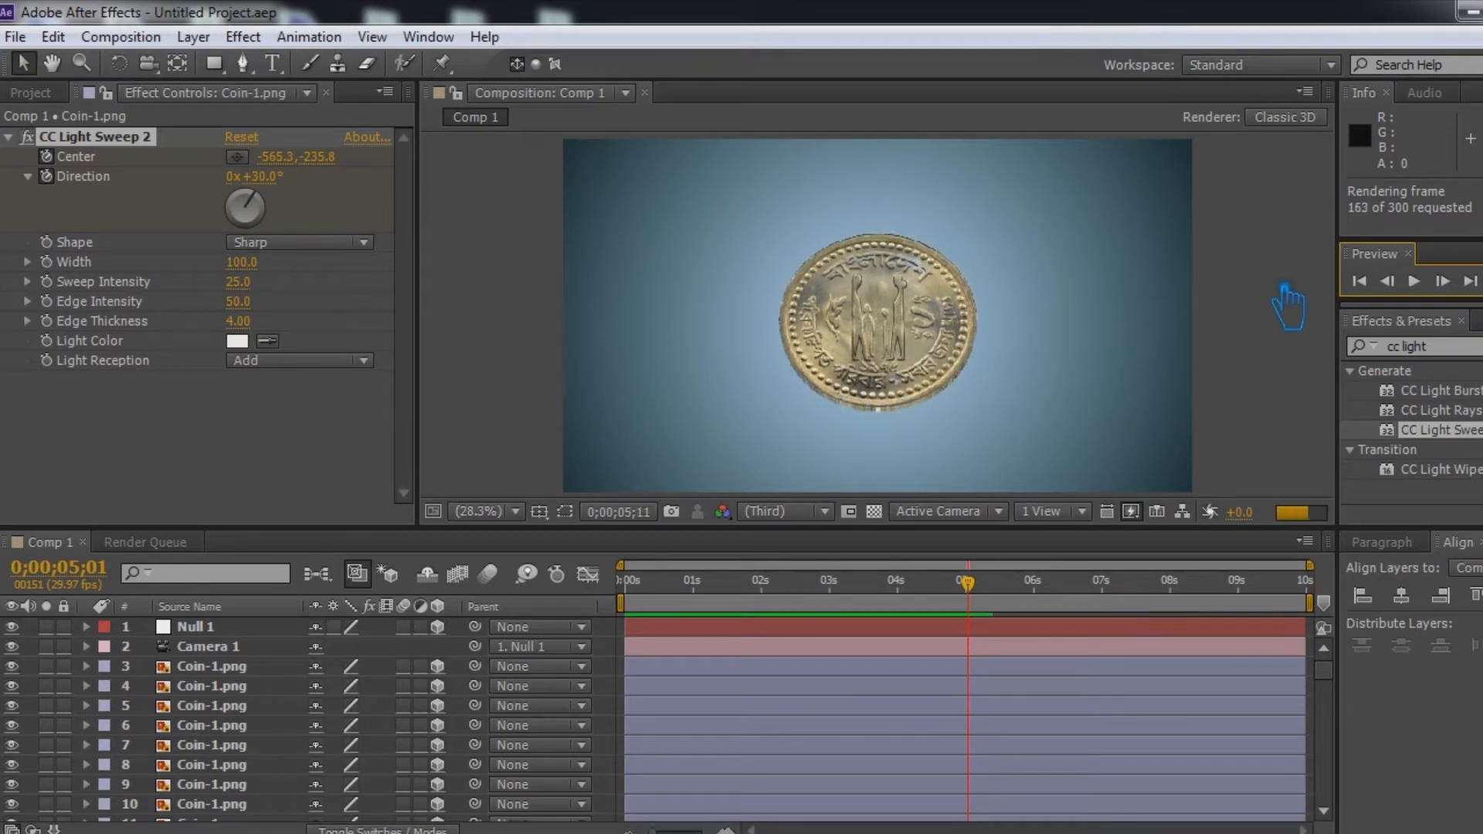